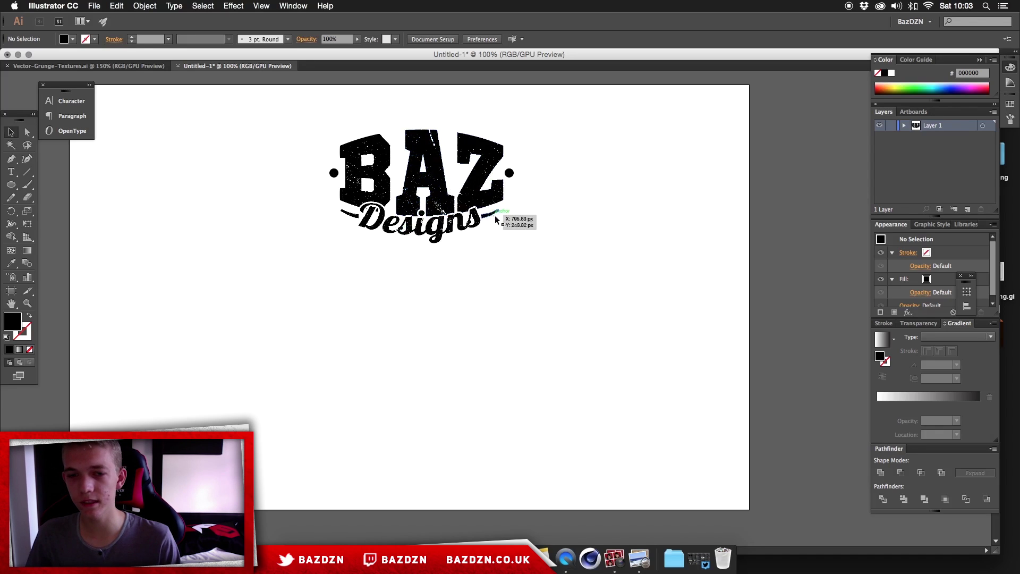
Compare the finished BAZ Designs logo with the grunge texture samples in the Vector-Grunge-Textures document
{"action": "scroll", "coordinate": [508, 220], "scroll_direction": "up", "scroll_amount": 2}
{"action": "scroll", "coordinate": [508, 221], "scroll_direction": "down", "scroll_amount": 2}
{"action": "left_click", "coordinate": [446, 180]}
{"action": "left_click", "coordinate": [552, 299]}
{"action": "left_click", "coordinate": [107, 66]}
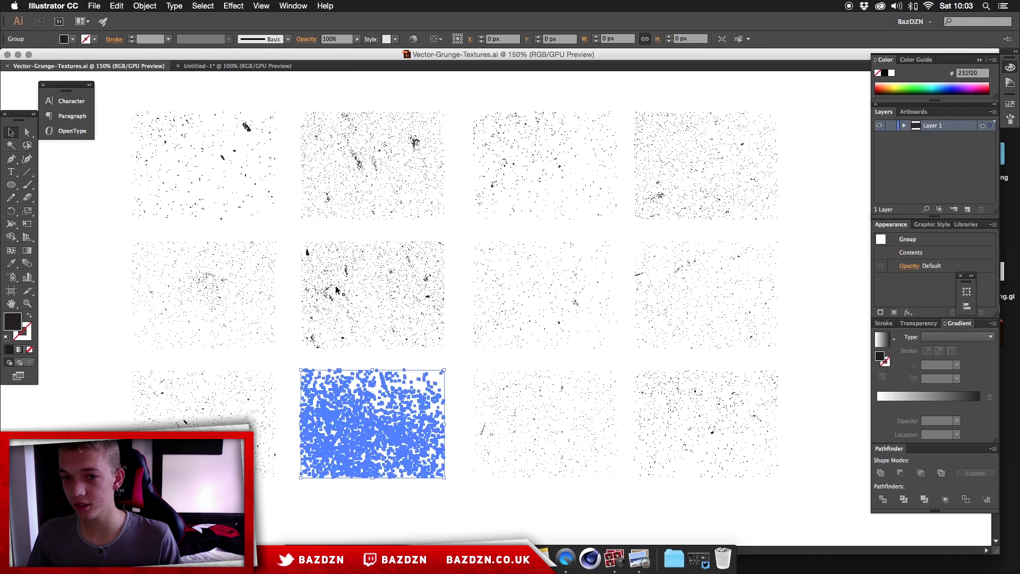
{"action": "left_click", "coordinate": [283, 218]}
{"action": "left_click", "coordinate": [243, 66]}
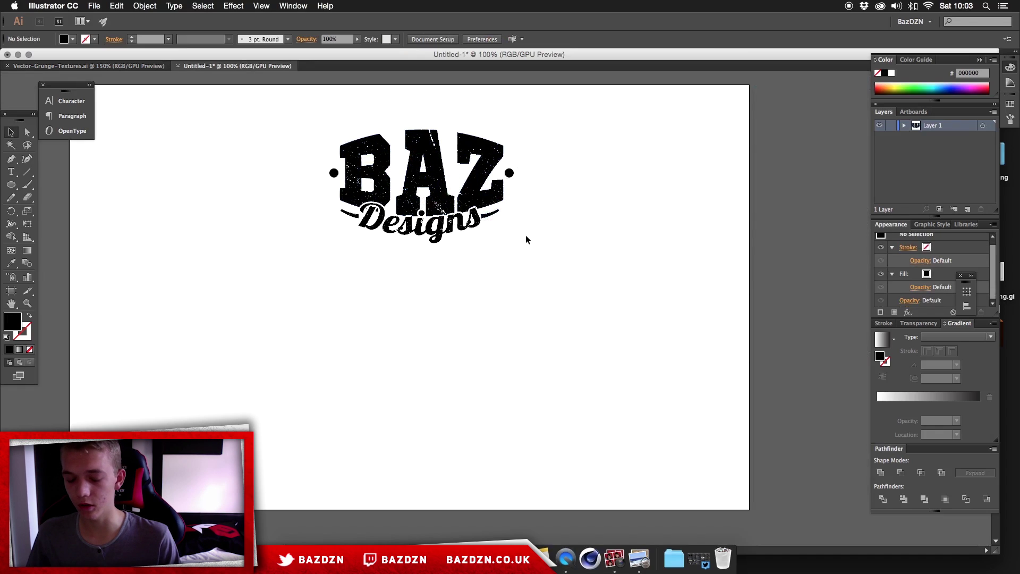
Examine the lettering and grunge detail of the finished BAZ Designs logo up close
{"action": "key", "text": "super+equal"}
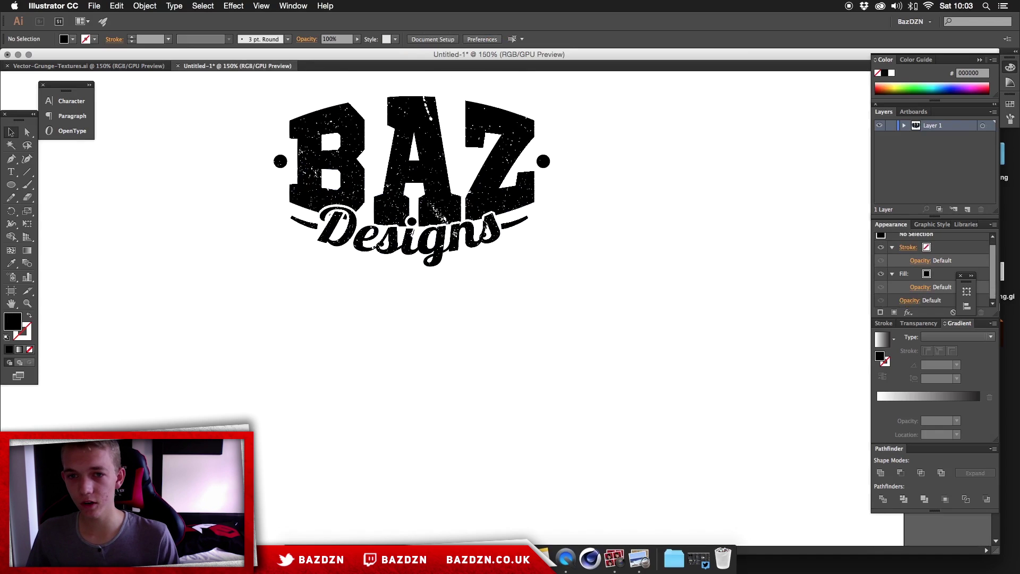
{"action": "left_click", "coordinate": [415, 144]}
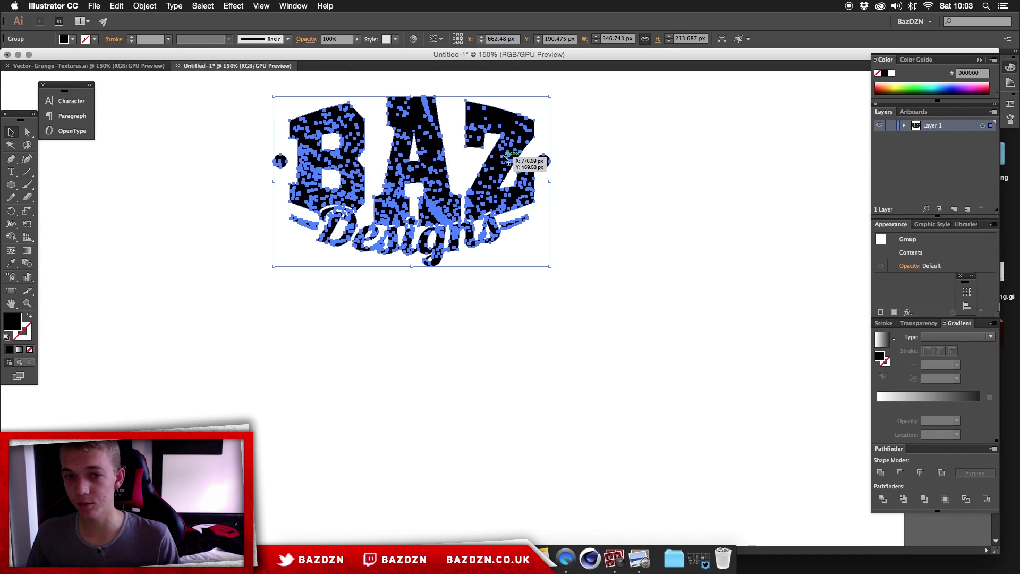
{"action": "left_click", "coordinate": [630, 179]}
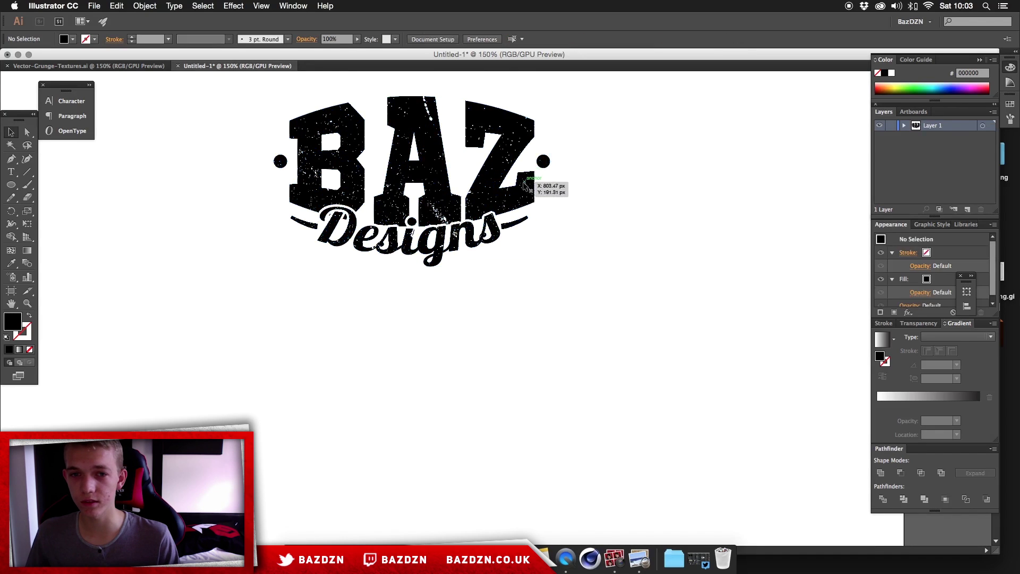
{"action": "left_click", "coordinate": [457, 245]}
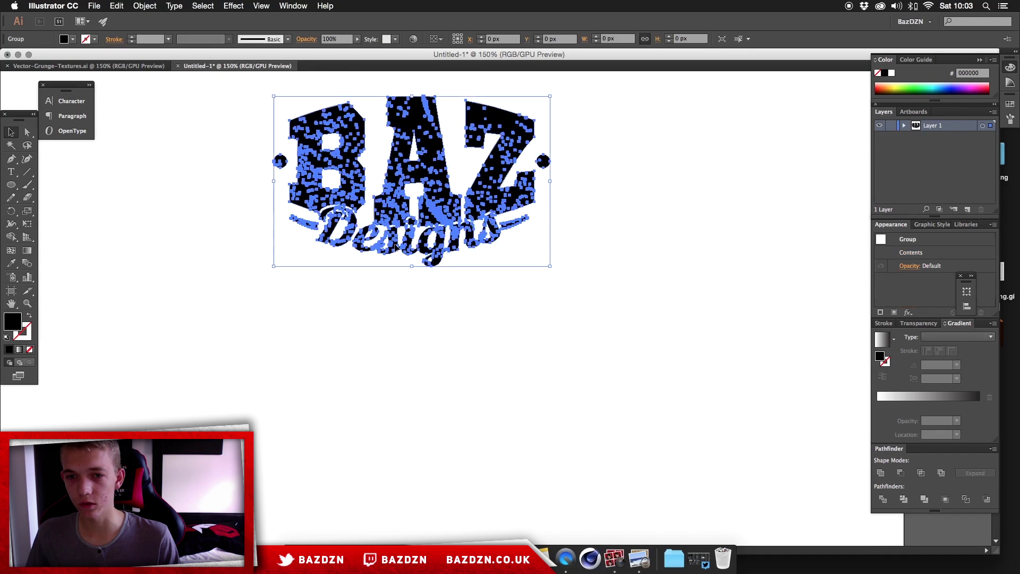
{"action": "left_click", "coordinate": [454, 265]}
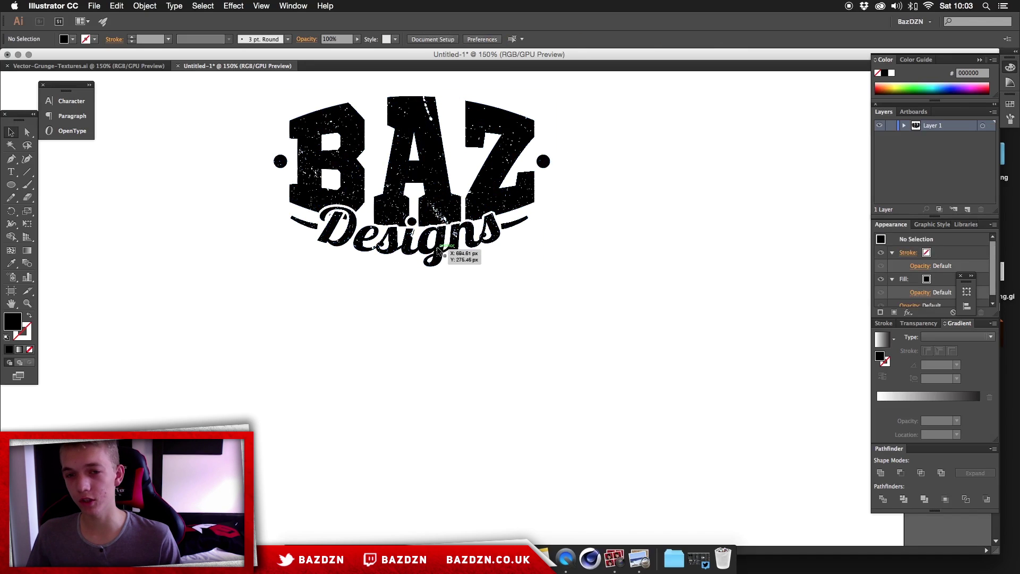
{"action": "key", "text": "ctrl+minus"}
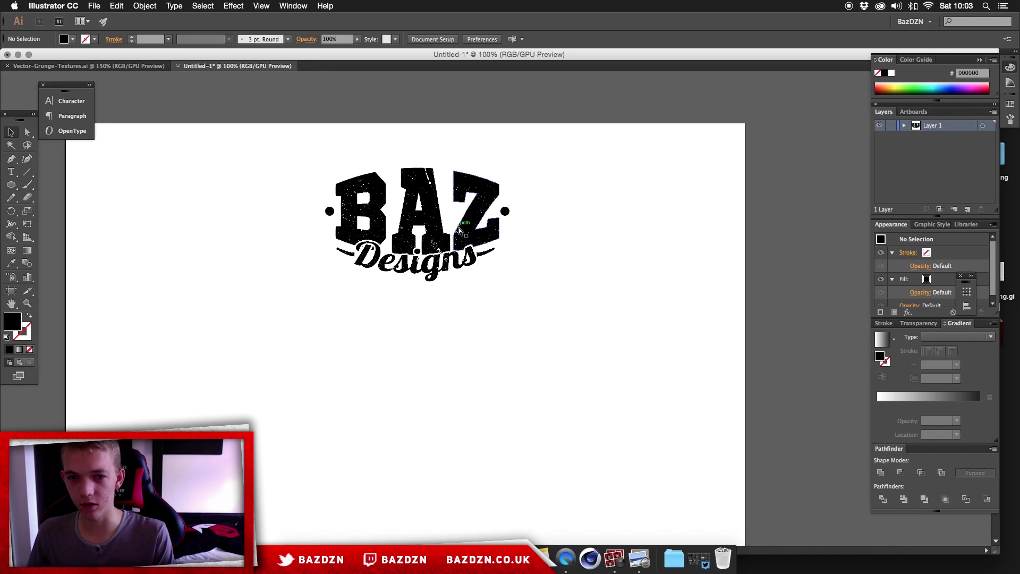
{"action": "scroll", "coordinate": [460, 230], "scroll_direction": "left", "scroll_amount": 2}
{"action": "scroll", "coordinate": [459, 230], "scroll_direction": "down", "scroll_amount": 1}
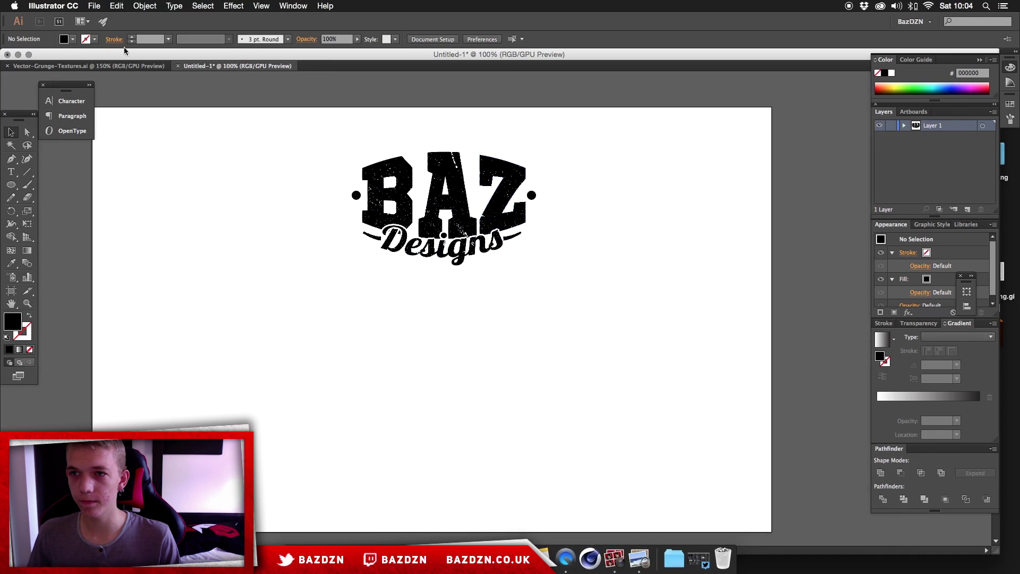
Create a new 1280 x 800 px document in pixels, starting from the Web profile
{"action": "left_click", "coordinate": [94, 6]}
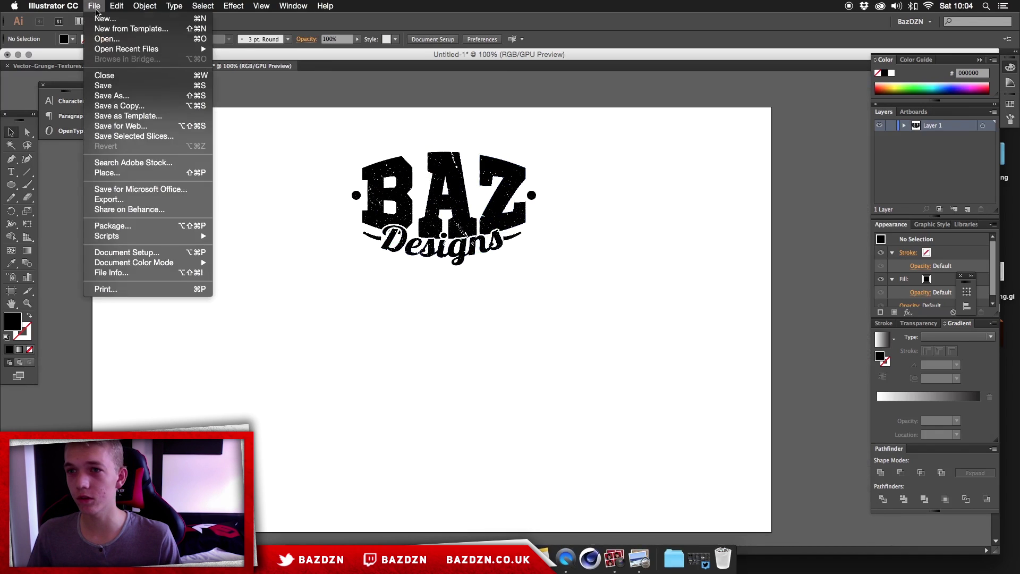
{"action": "left_click", "coordinate": [106, 18]}
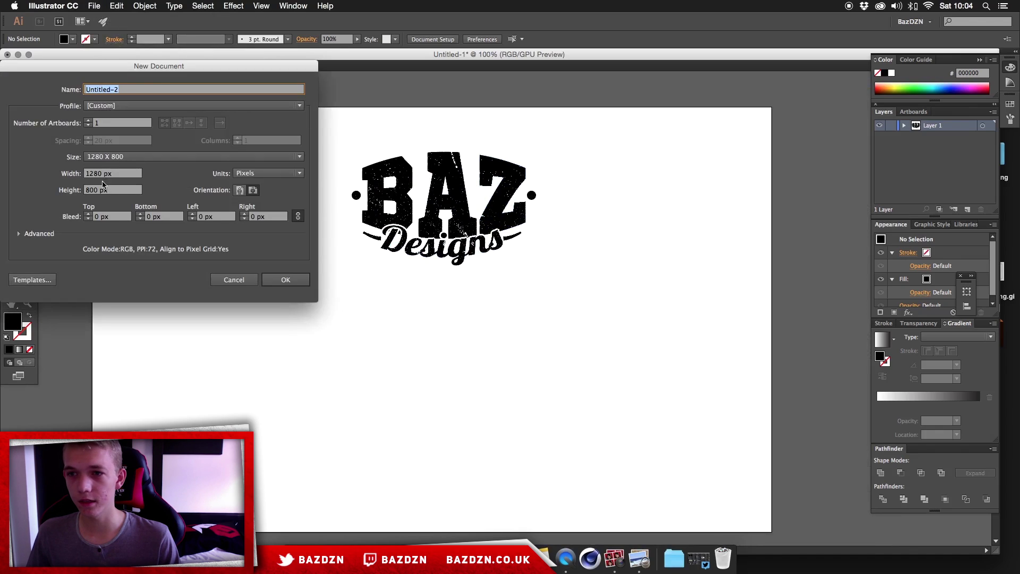
{"action": "left_click", "coordinate": [109, 105]}
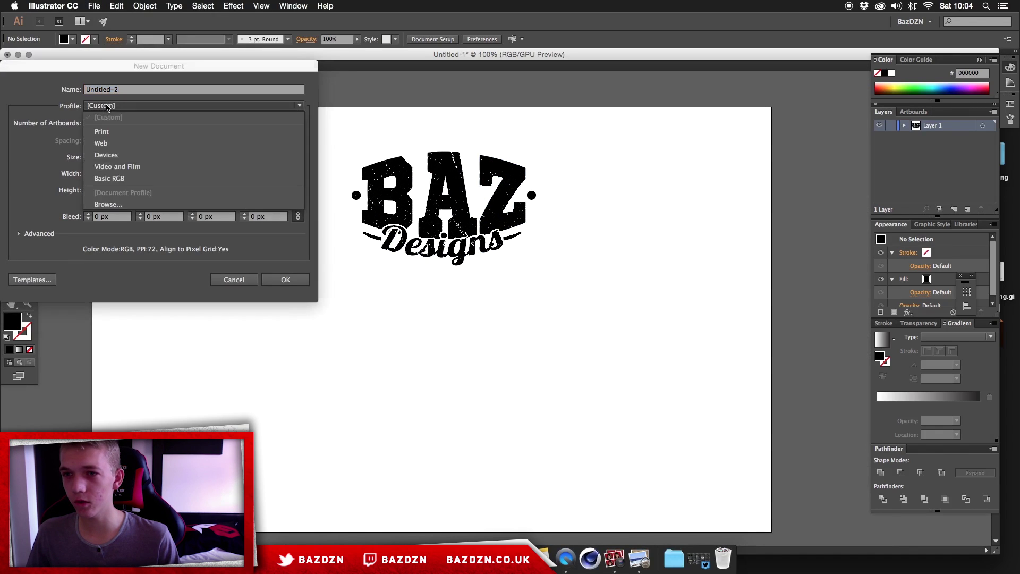
{"action": "left_click", "coordinate": [102, 131]}
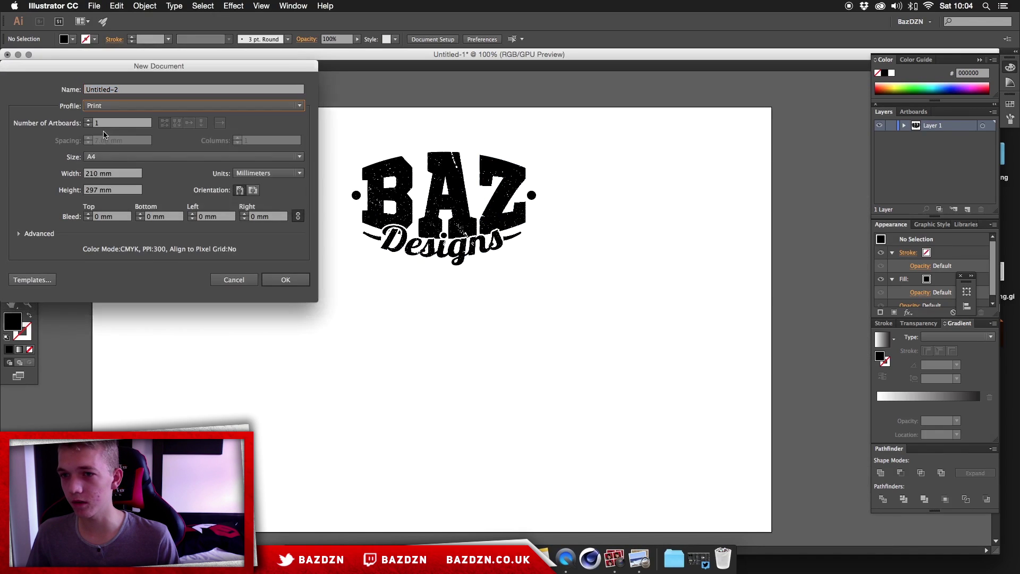
{"action": "left_click", "coordinate": [106, 105]}
{"action": "left_click", "coordinate": [104, 143]}
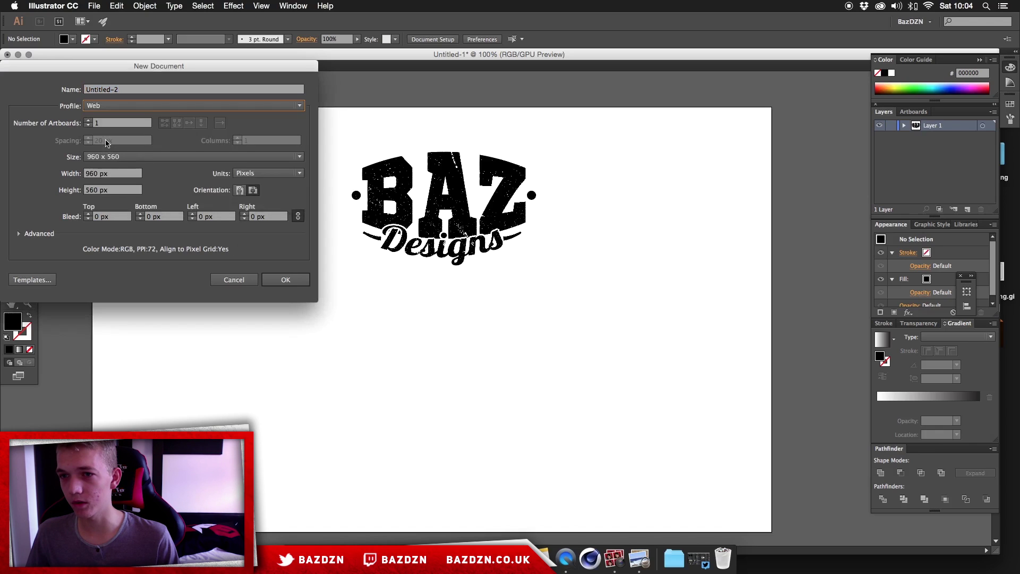
{"action": "left_click", "coordinate": [107, 156]}
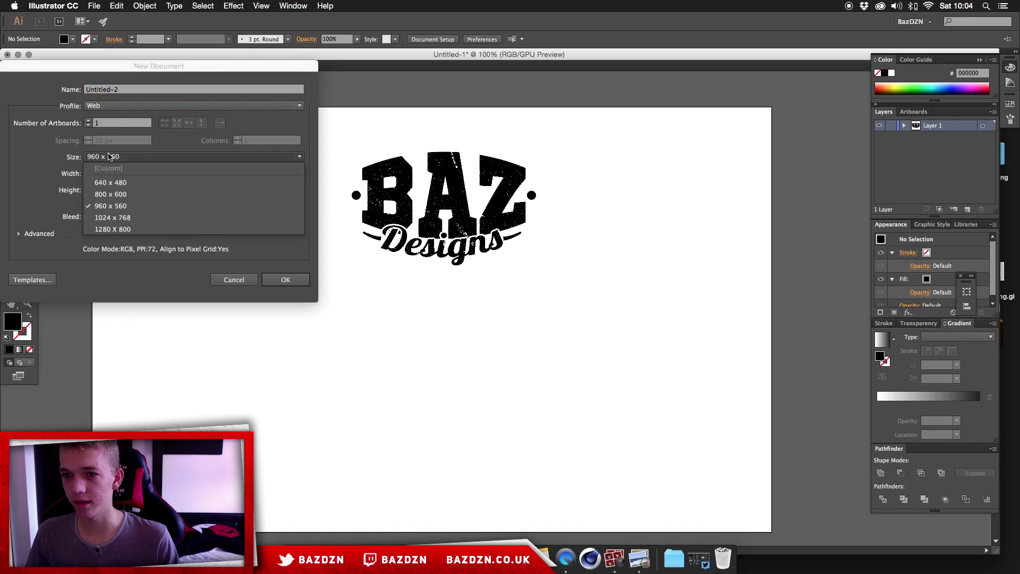
{"action": "left_click", "coordinate": [113, 230]}
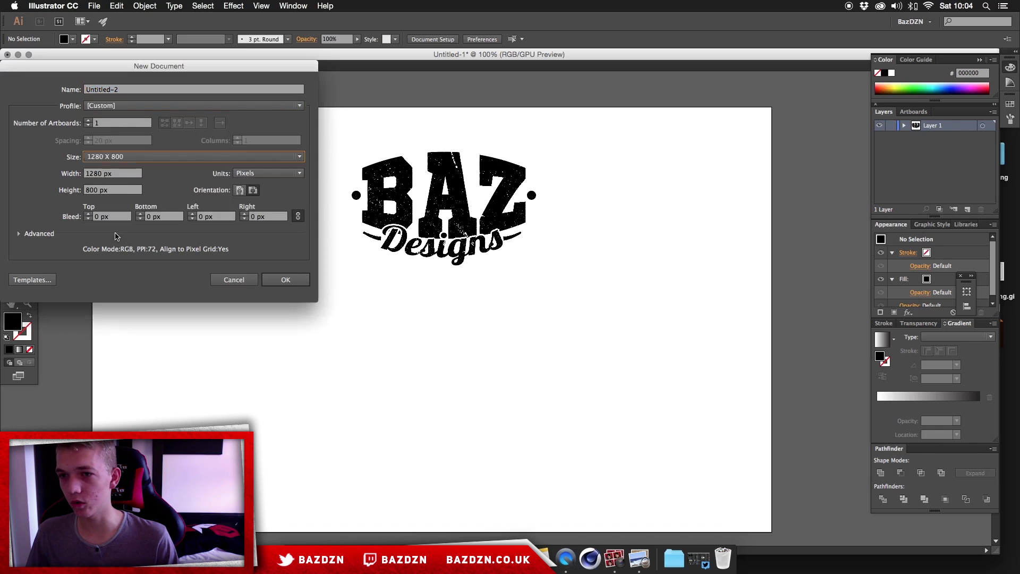
{"action": "left_click", "coordinate": [249, 191]}
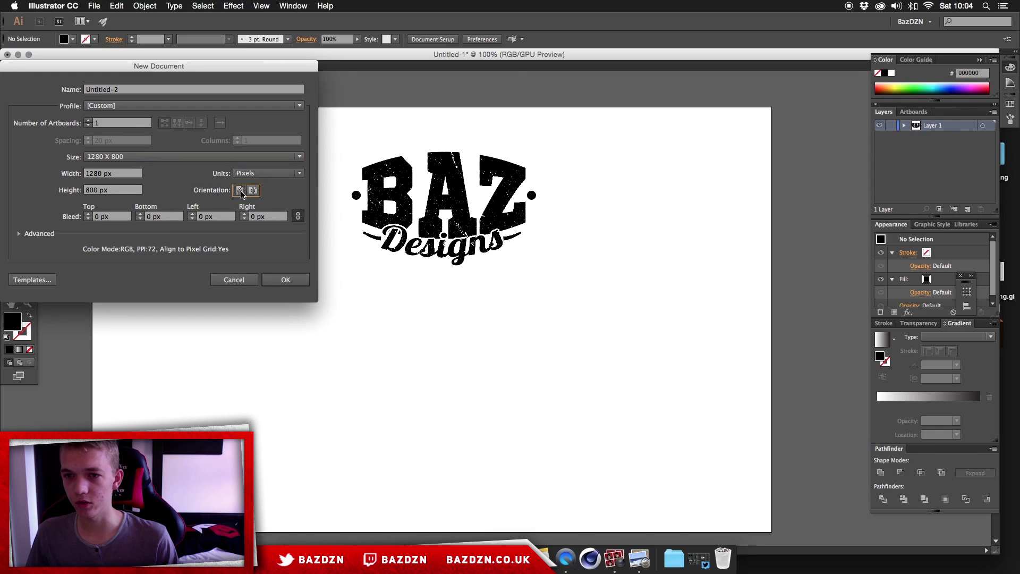
{"action": "left_click", "coordinate": [287, 280]}
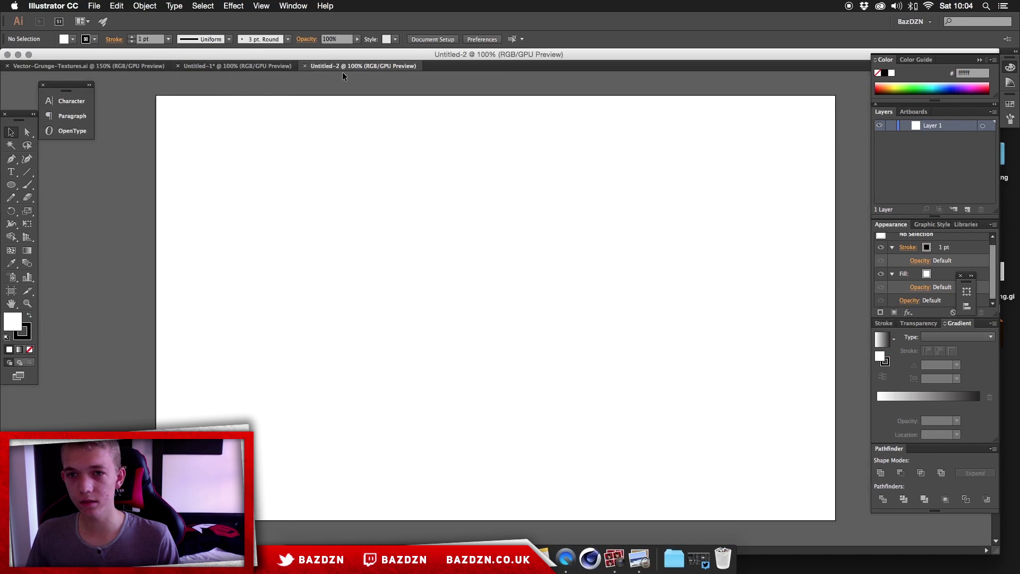
Close the blank Untitled-2 document and shift the finished logo slightly left on the Untitled-1 artboard
{"action": "left_click", "coordinate": [234, 66]}
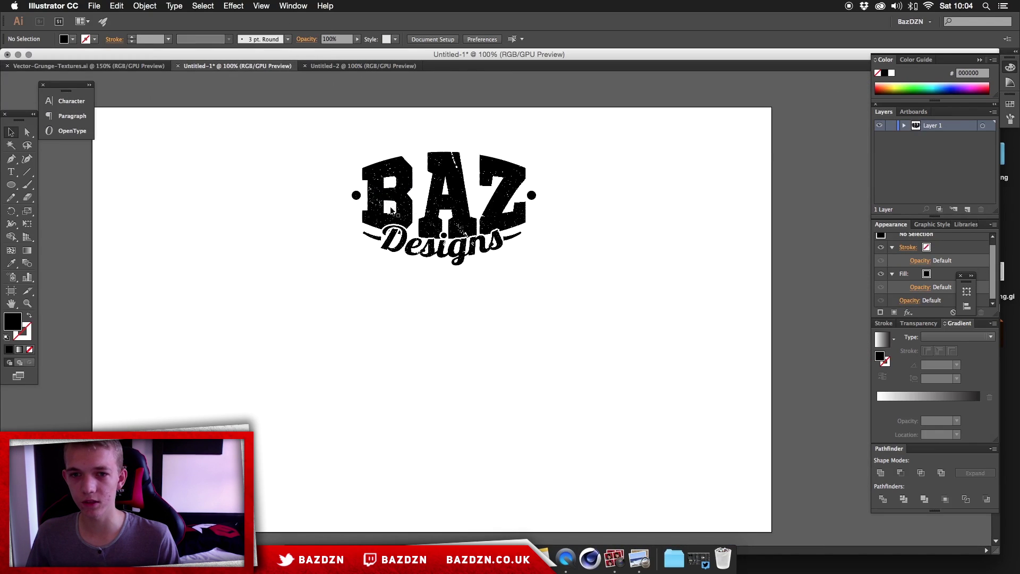
{"action": "left_click", "coordinate": [390, 149]}
{"action": "left_click_drag", "start_coordinate": [391, 149], "coordinate": [377, 149]}
{"action": "left_click", "coordinate": [598, 163]}
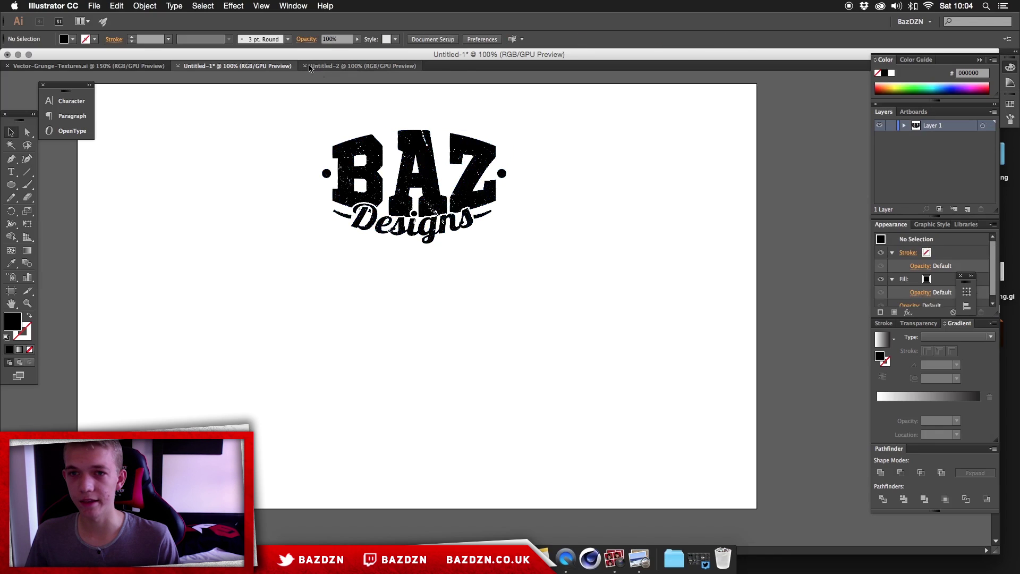
{"action": "left_click", "coordinate": [304, 65]}
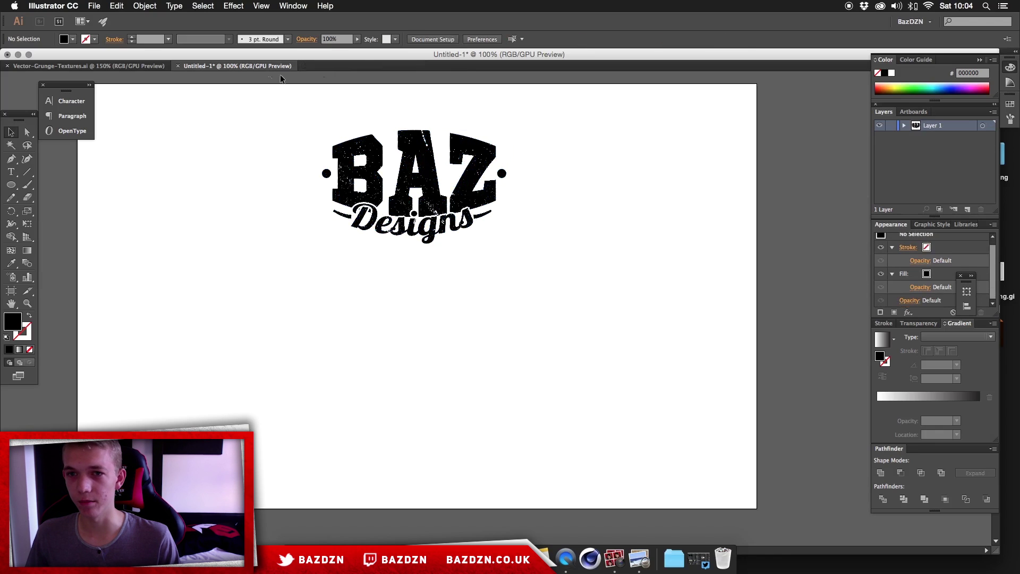
{"action": "left_click_drag", "start_coordinate": [466, 226], "coordinate": [423, 232]}
{"action": "left_click", "coordinate": [520, 289]}
{"action": "left_click", "coordinate": [403, 329]}
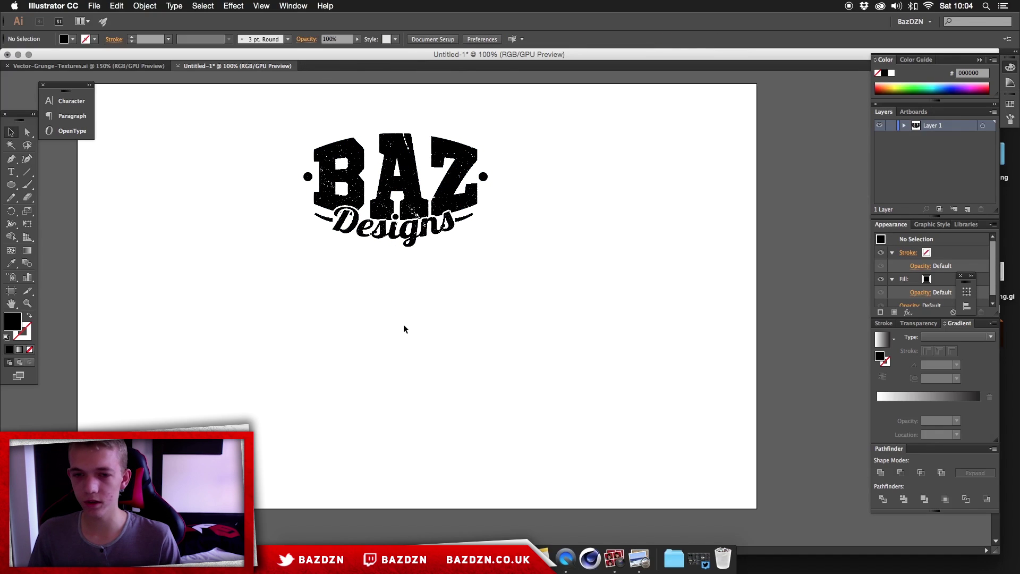
Add a new layer above the logo and lock Layer 1
{"action": "left_click", "coordinate": [967, 209]}
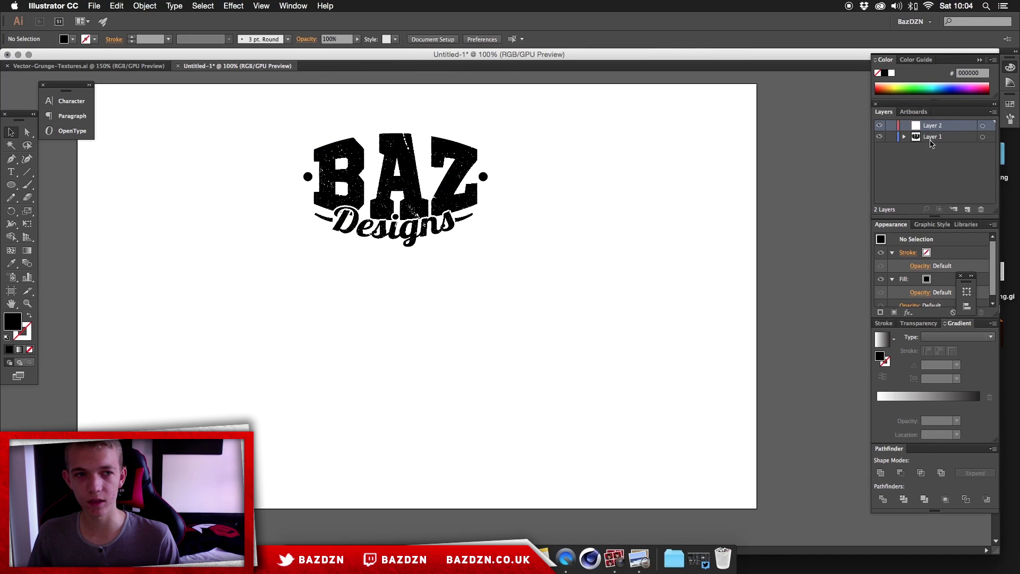
{"action": "left_click", "coordinate": [891, 137]}
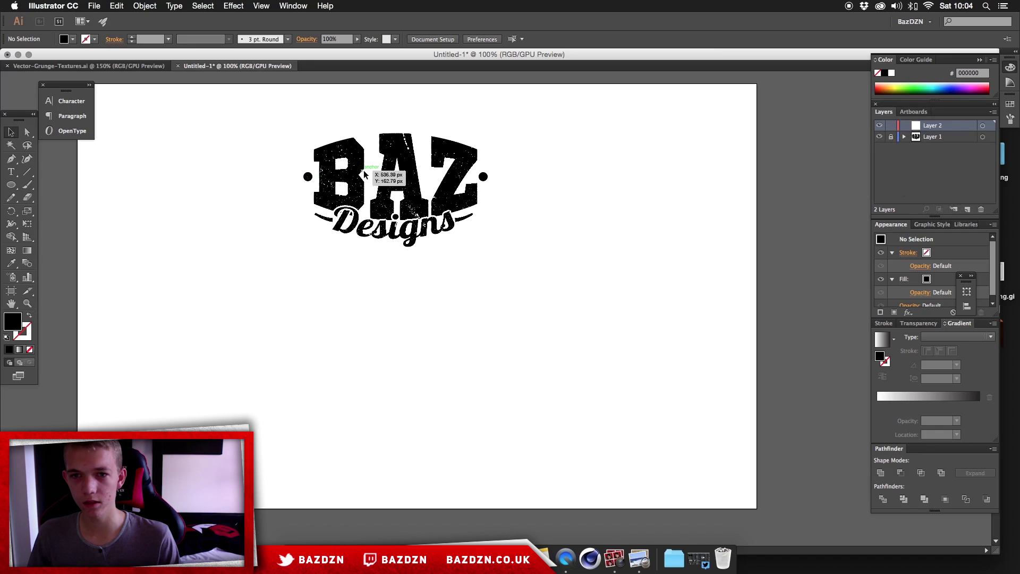
Add the text "Baz" below the finished logo on Layer 2 and enlarge it to about 228 pt
{"action": "key", "text": "t"}
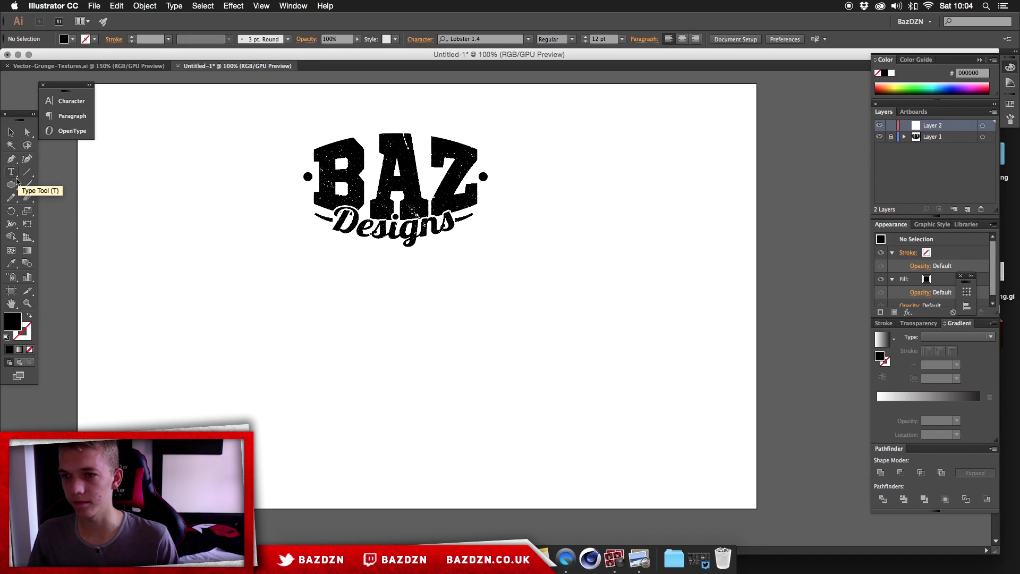
{"action": "left_click", "coordinate": [360, 335]}
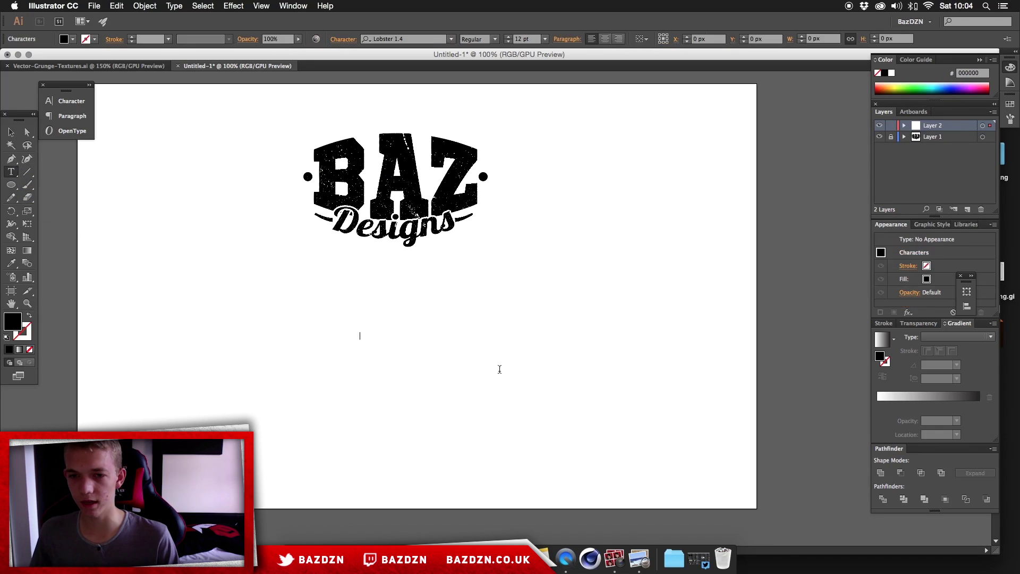
{"action": "type", "text": "BAZ"}
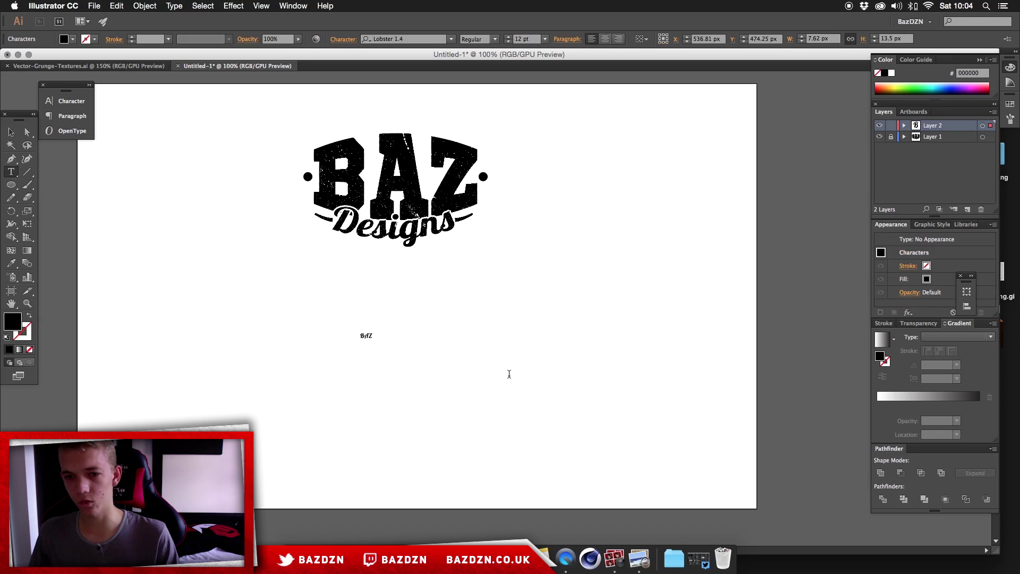
{"action": "type", "text": "az"}
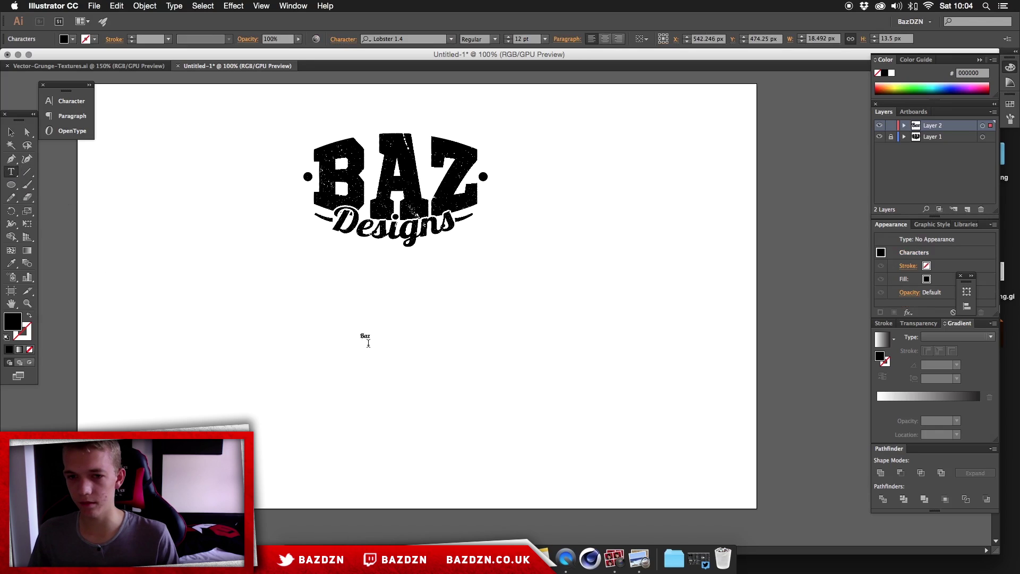
{"action": "key", "text": "Escape"}
{"action": "left_click_drag", "start_coordinate": [370, 342], "coordinate": [566, 420]}
{"action": "left_click", "coordinate": [565, 421]}
{"action": "left_click", "coordinate": [348, 340]}
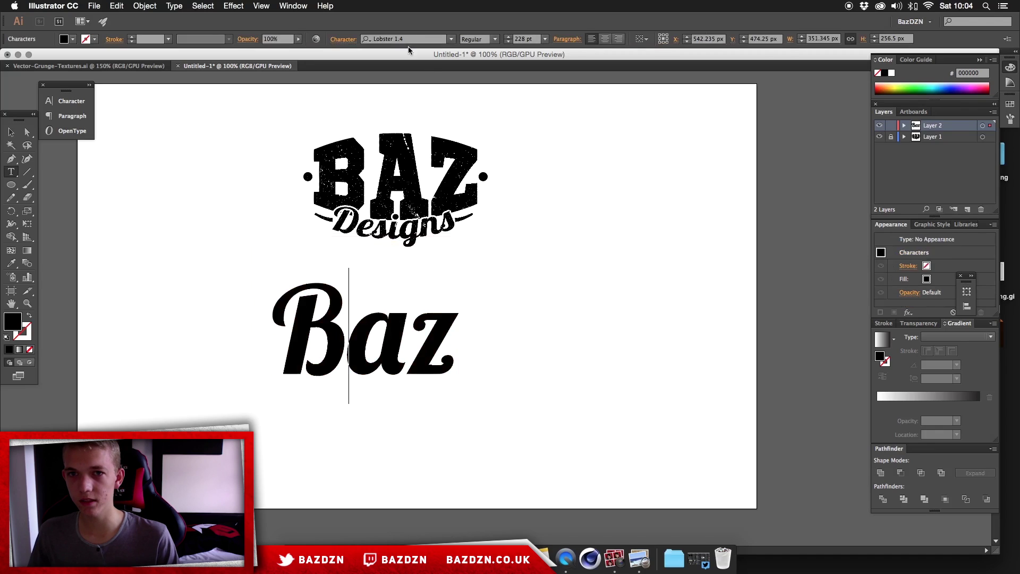
Set the font of the whole "Baz" text to Sports World
{"action": "key", "text": "super+a"}
{"action": "left_click", "coordinate": [404, 38]}
{"action": "type", "text": "sport"}
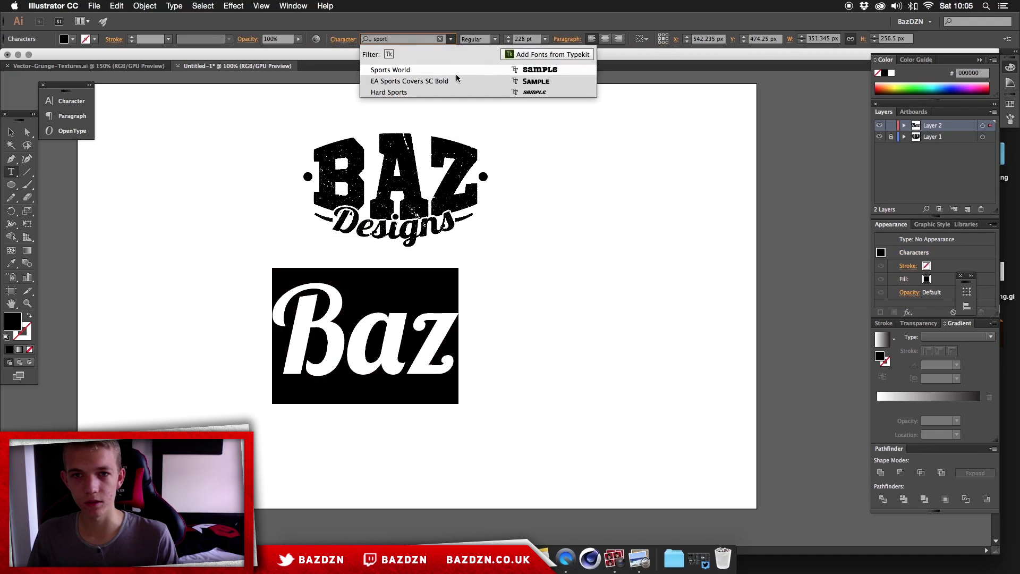
{"action": "left_click", "coordinate": [457, 72]}
Replace the lowercase letters after the B with capitals so the text reads "BAZ"
{"action": "left_click", "coordinate": [412, 322]}
{"action": "left_click_drag", "start_coordinate": [361, 326], "coordinate": [512, 336]}
{"action": "type", "text": "AZ"}
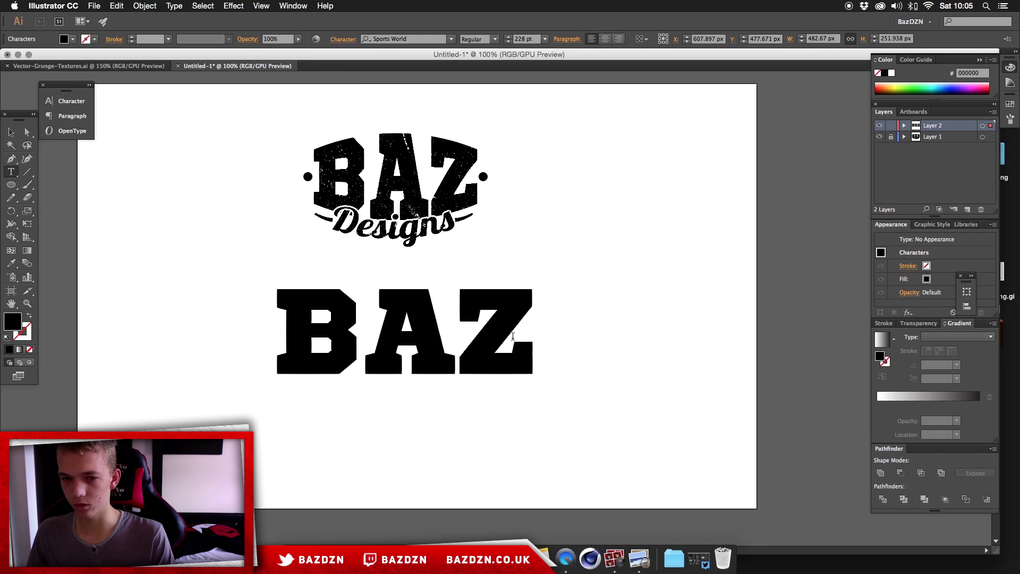
{"action": "left_click_drag", "start_coordinate": [355, 330], "coordinate": [320, 333]}
{"action": "left_click", "coordinate": [319, 334]}
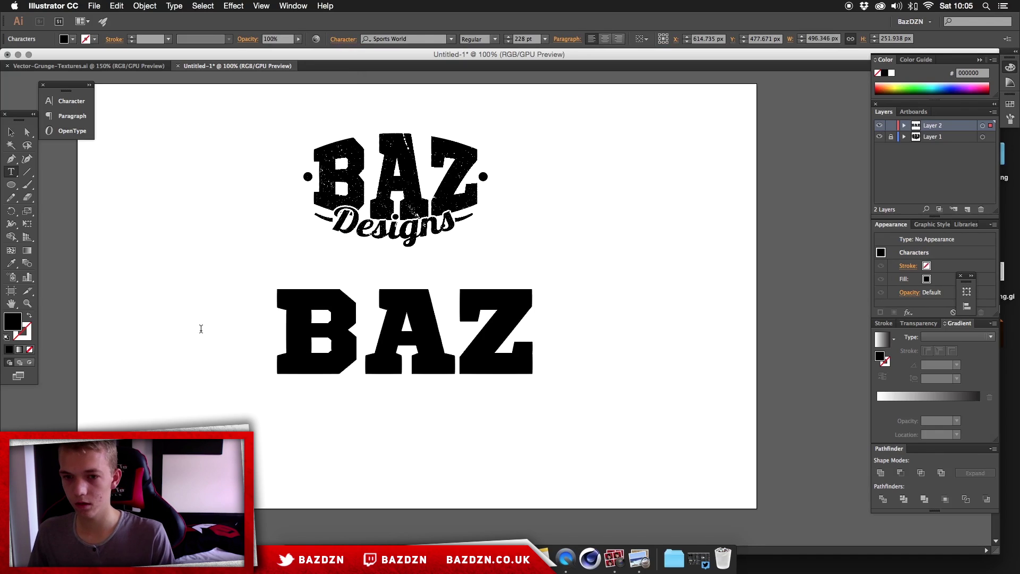
Apply a Bulge warp effect to the BAZ text with a horizontal bend of about 14%
{"action": "left_click", "coordinate": [11, 132]}
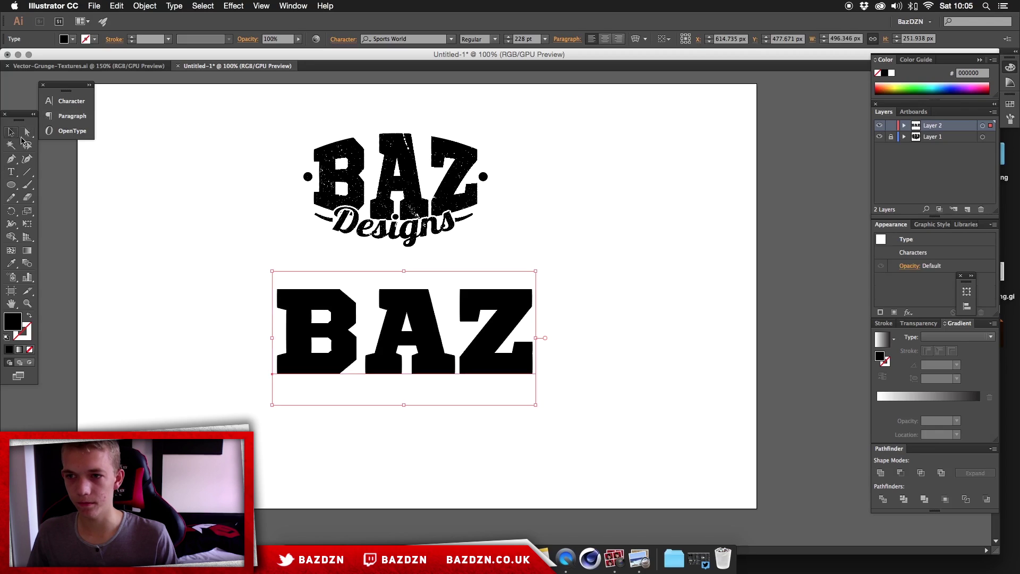
{"action": "left_click", "coordinate": [591, 378]}
{"action": "key", "text": "super+equal"}
{"action": "key", "text": "super+minus"}
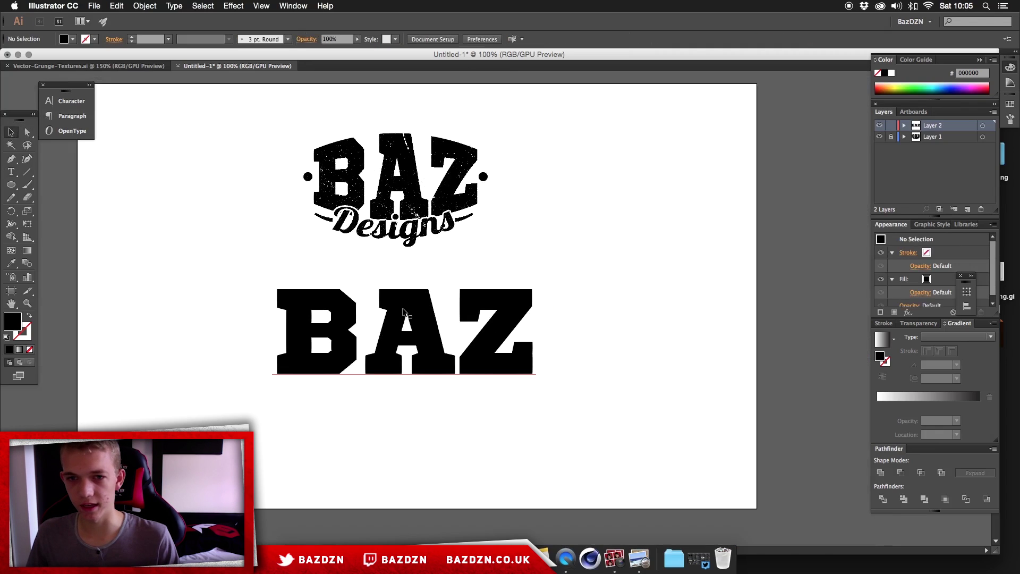
{"action": "left_click", "coordinate": [363, 311]}
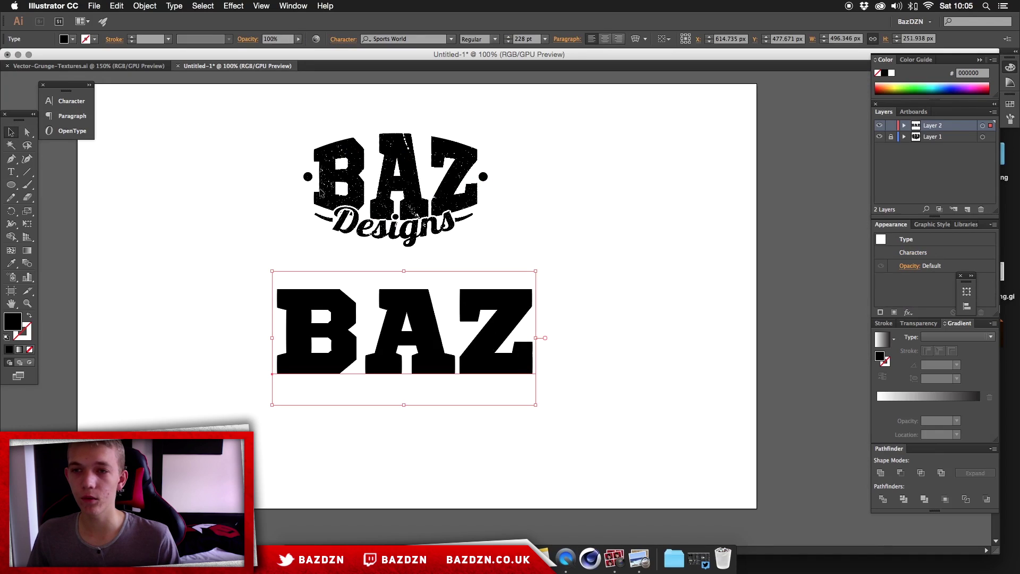
{"action": "left_click", "coordinate": [236, 7]}
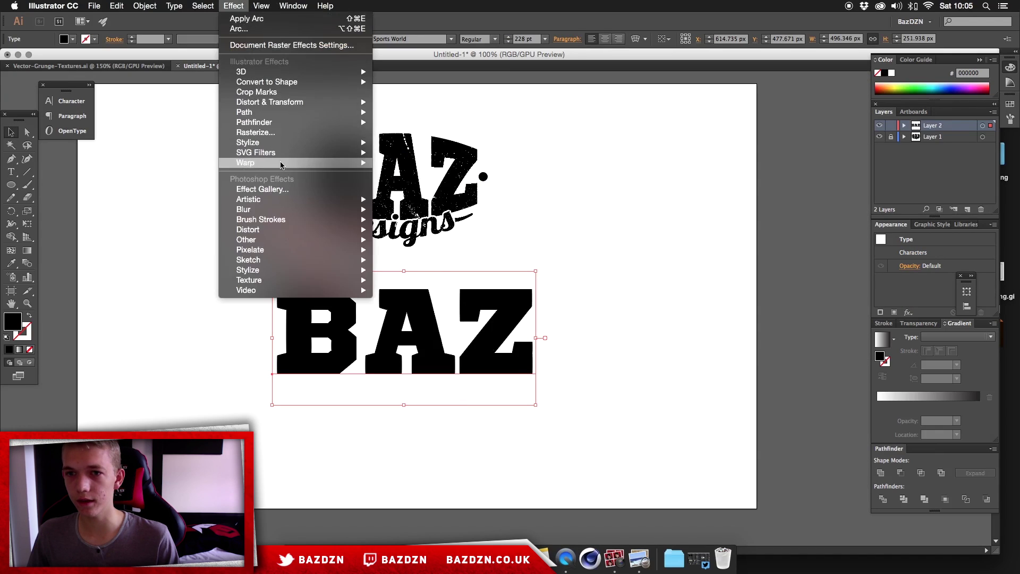
{"action": "mouse_move", "coordinate": [280, 163]}
{"action": "left_click", "coordinate": [396, 203]}
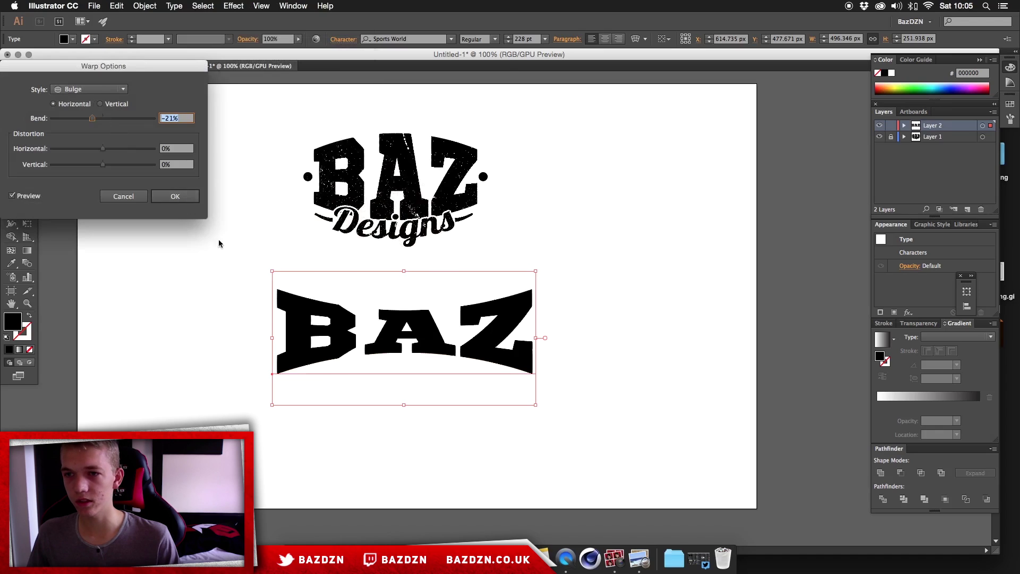
{"action": "left_click_drag", "start_coordinate": [113, 123], "coordinate": [111, 123]}
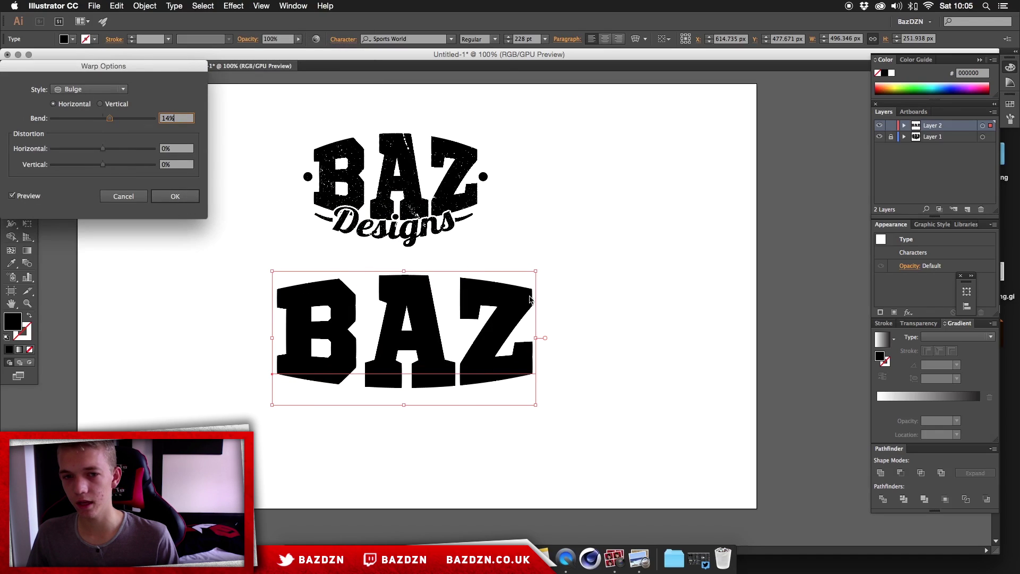
Try the vertical bulge orientation, return to horizontal, and apply the BAZ warp with a bend slightly stronger than 22%
{"action": "left_click", "coordinate": [100, 104]}
{"action": "mouse_move", "coordinate": [126, 125]}
{"action": "left_mouse_down"}
{"action": "mouse_move", "coordinate": [139, 122]}
{"action": "mouse_move", "coordinate": [97, 124]}
{"action": "mouse_move", "coordinate": [115, 124]}
{"action": "left_mouse_up"}
{"action": "left_click", "coordinate": [74, 105]}
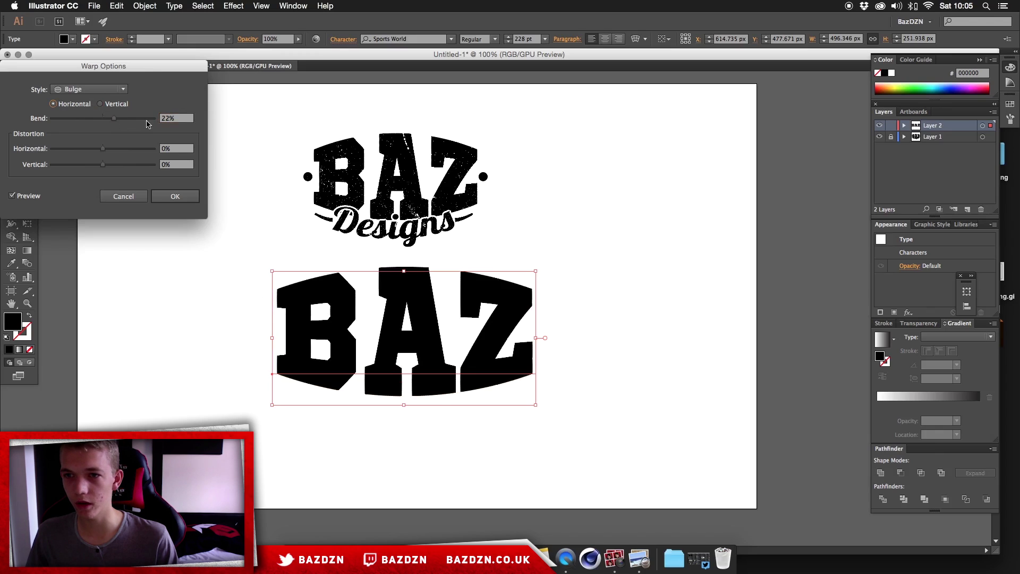
{"action": "left_click", "coordinate": [169, 119]}
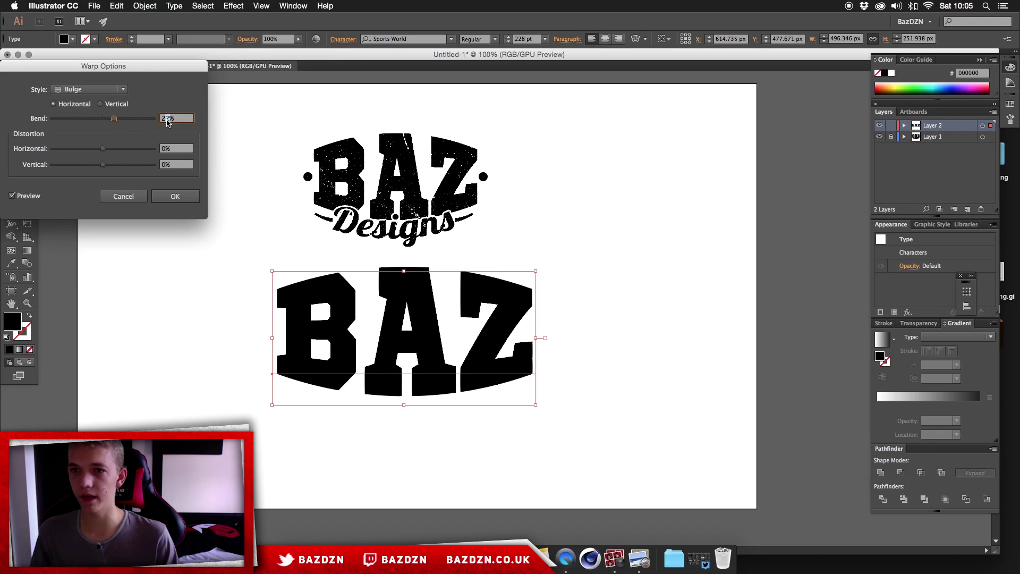
{"action": "key", "text": "Return"}
{"action": "double_click", "coordinate": [553, 293]}
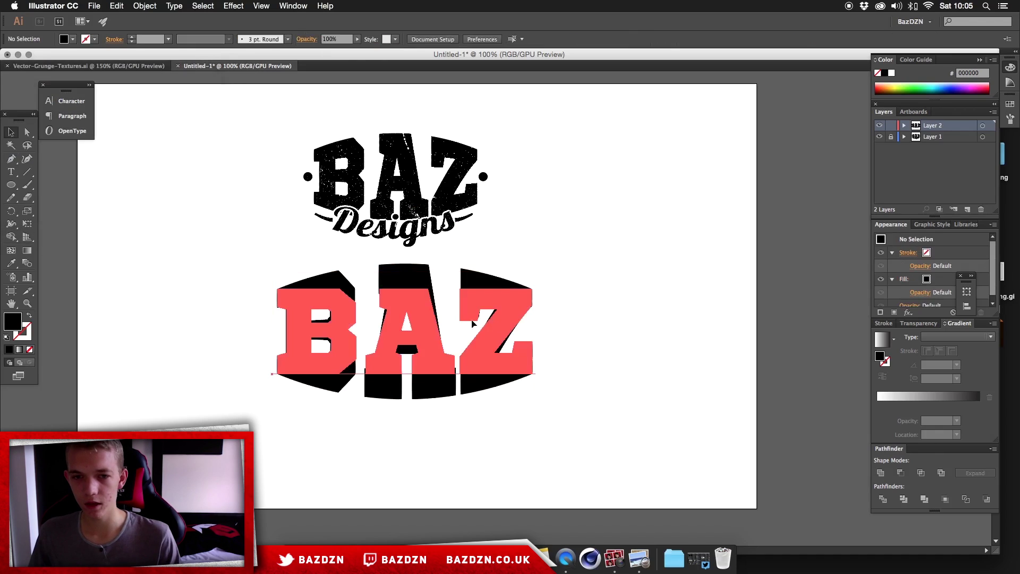
Scale the warped BAZ text down to about 209.9 pt and reposition it centrally below the finished logo
{"action": "key", "text": "Escape"}
{"action": "left_click_drag", "start_coordinate": [565, 272], "coordinate": [586, 271]}
{"action": "left_click", "coordinate": [587, 271]}
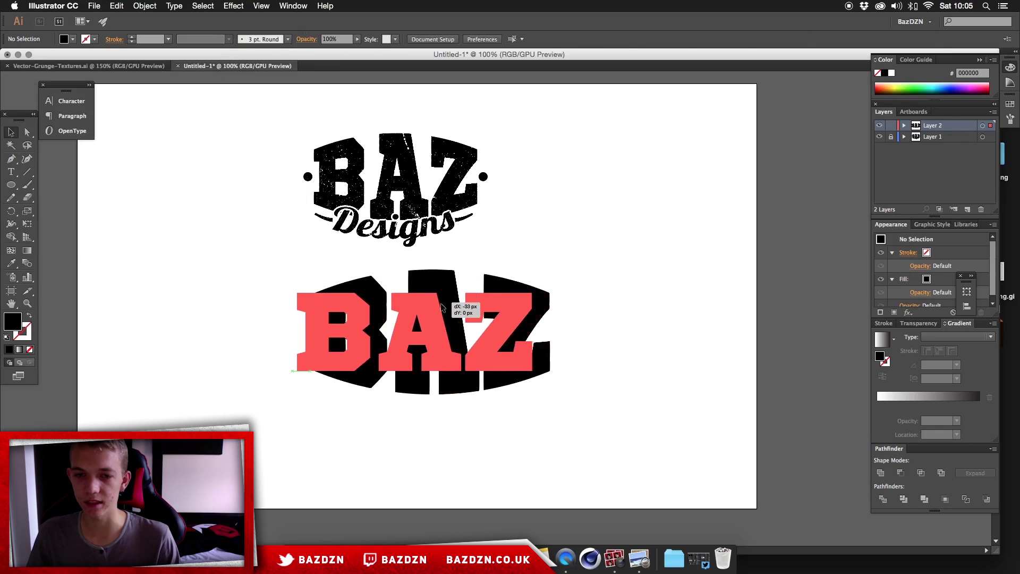
{"action": "left_click", "coordinate": [458, 305]}
{"action": "key", "text": "Delete"}
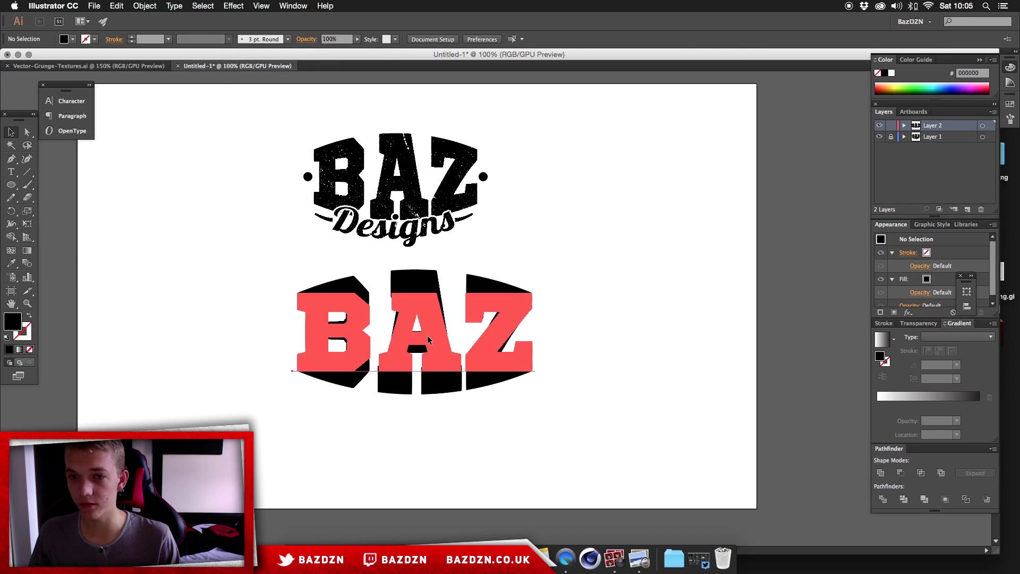
{"action": "left_click", "coordinate": [427, 336]}
{"action": "key", "text": "Tab"}
{"action": "left_click", "coordinate": [561, 311]}
{"action": "key", "text": "Tab"}
{"action": "left_click", "coordinate": [510, 341]}
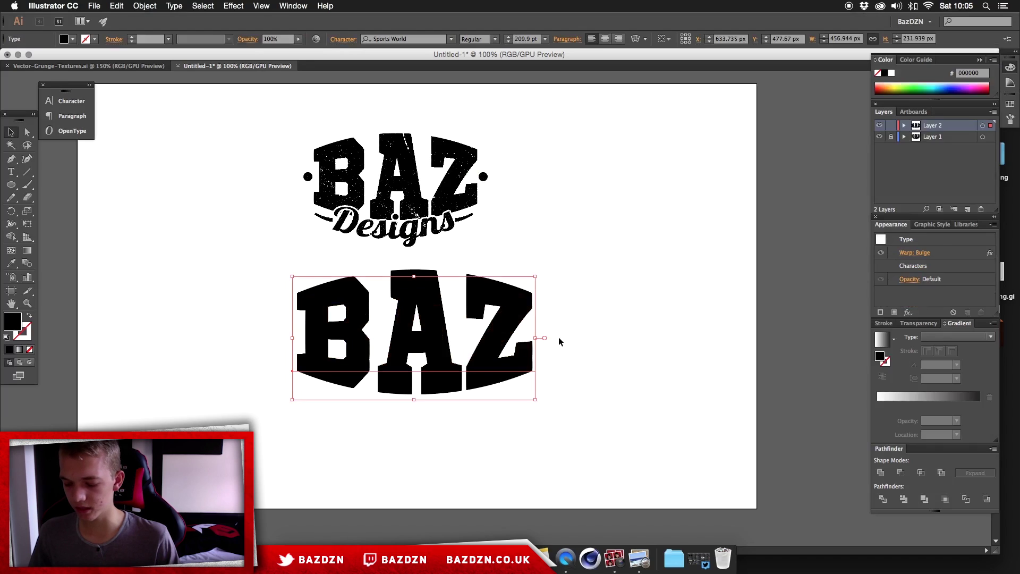
Convert the warped BAZ text to outlines
{"action": "key", "text": "super+shift+b"}
{"action": "key", "text": "shift+super+o"}
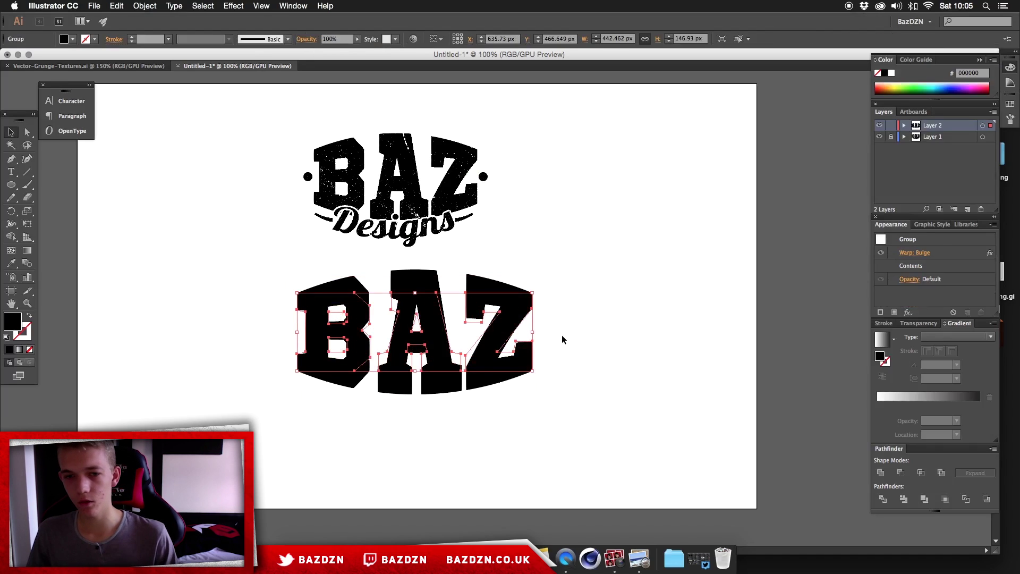
{"action": "left_click", "coordinate": [562, 334]}
{"action": "left_click", "coordinate": [508, 311]}
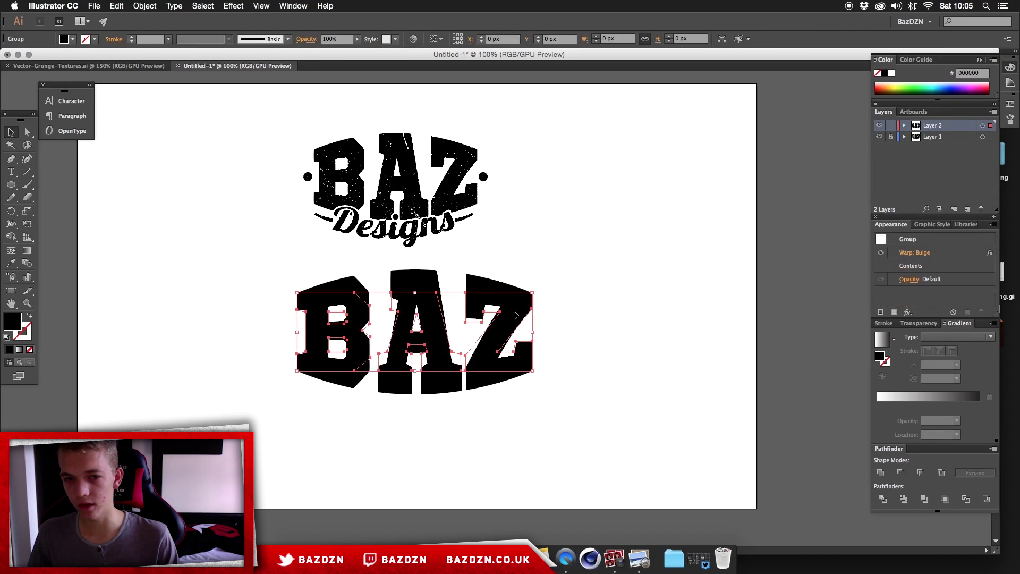
{"action": "left_click", "coordinate": [578, 319]}
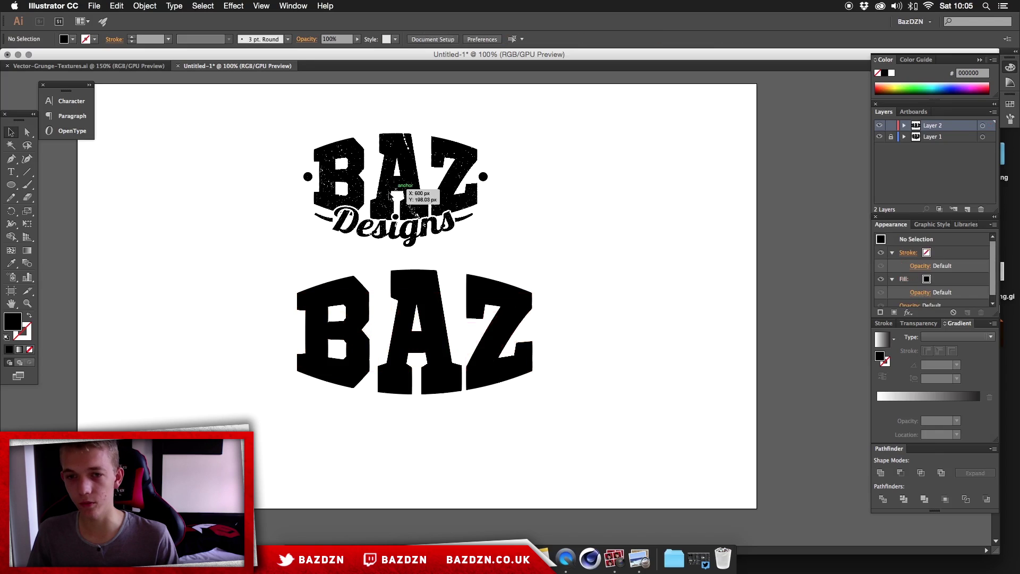
{"action": "left_click", "coordinate": [505, 319]}
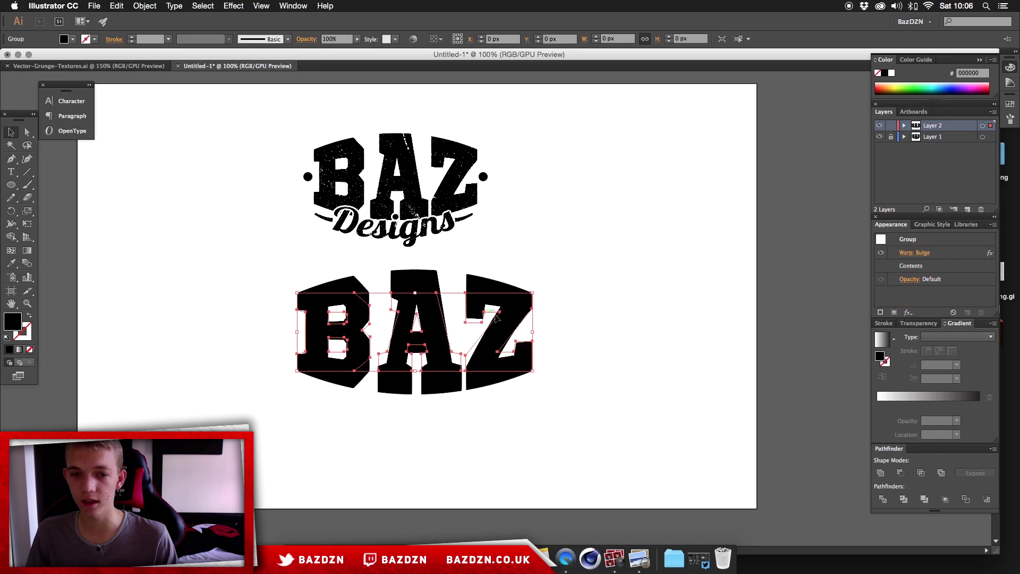
{"action": "left_click", "coordinate": [553, 311]}
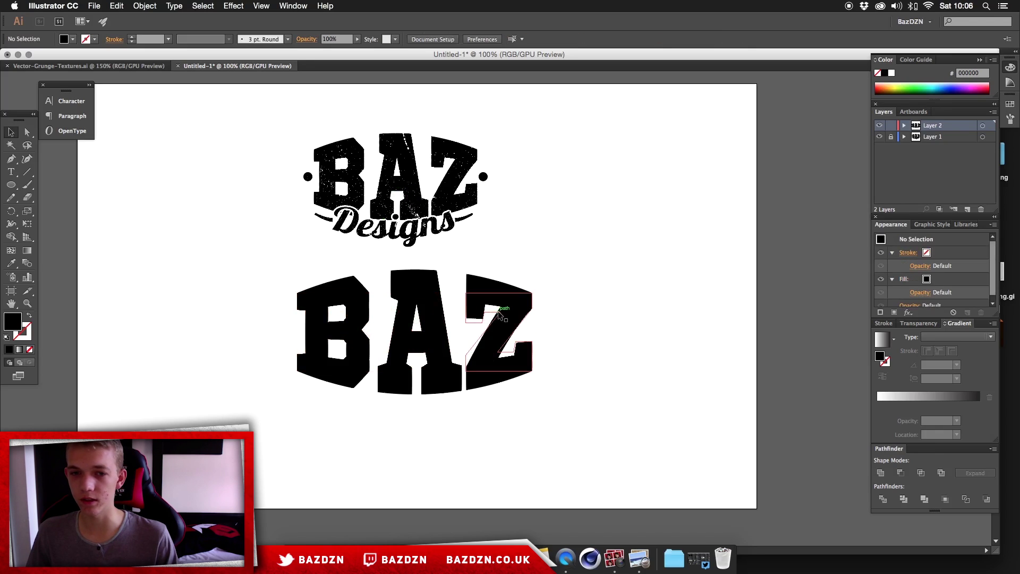
Expand the appearance of the outlined BAZ group so its paths follow the bulge shape
{"action": "left_click", "coordinate": [500, 313]}
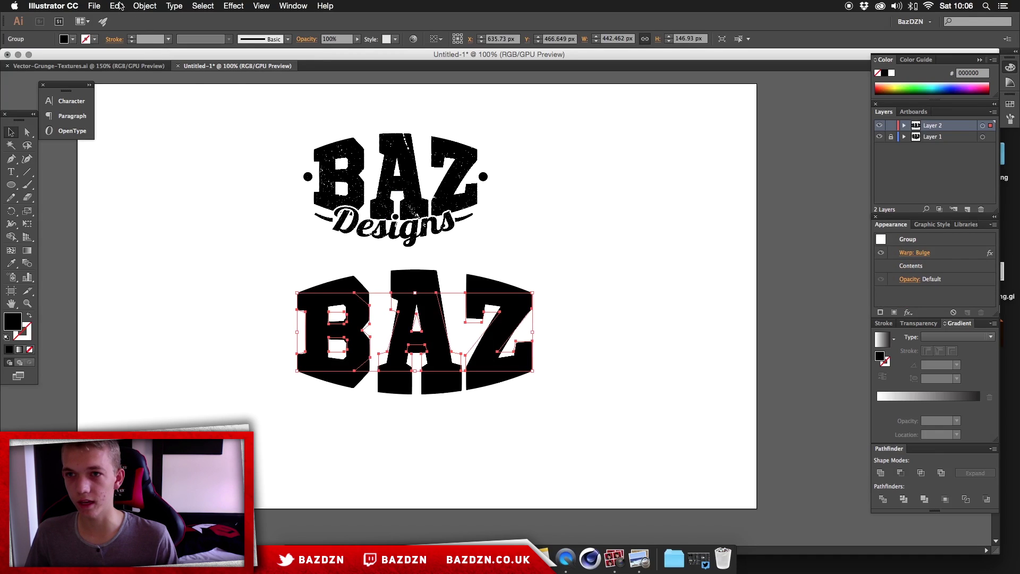
{"action": "left_click", "coordinate": [146, 7]}
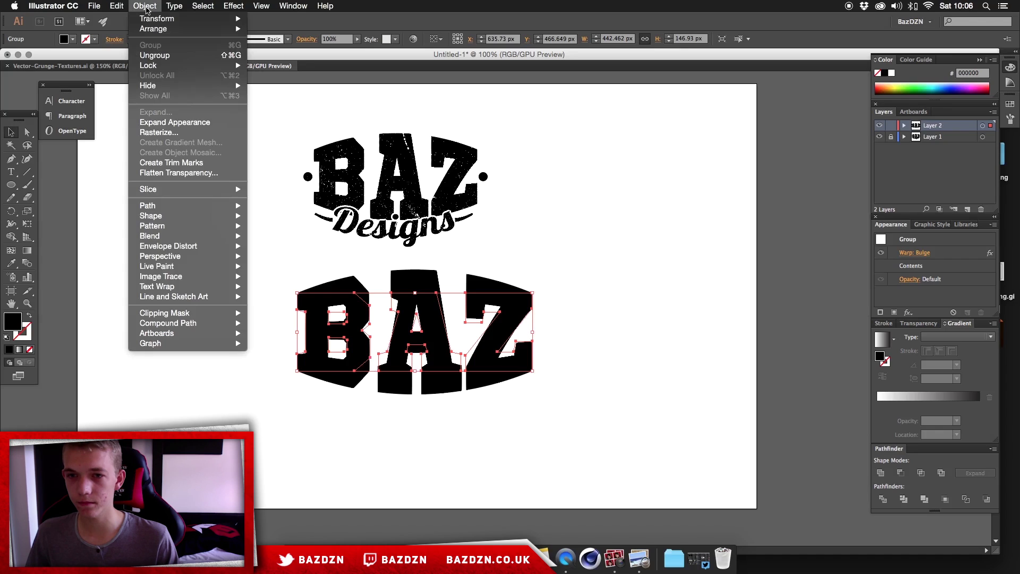
{"action": "left_click", "coordinate": [152, 120]}
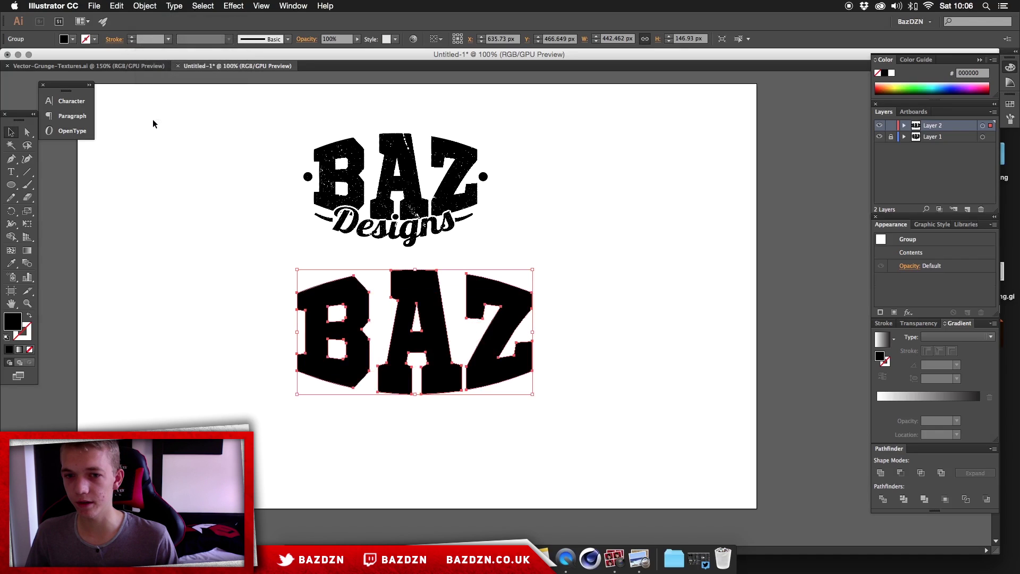
{"action": "left_click", "coordinate": [518, 276]}
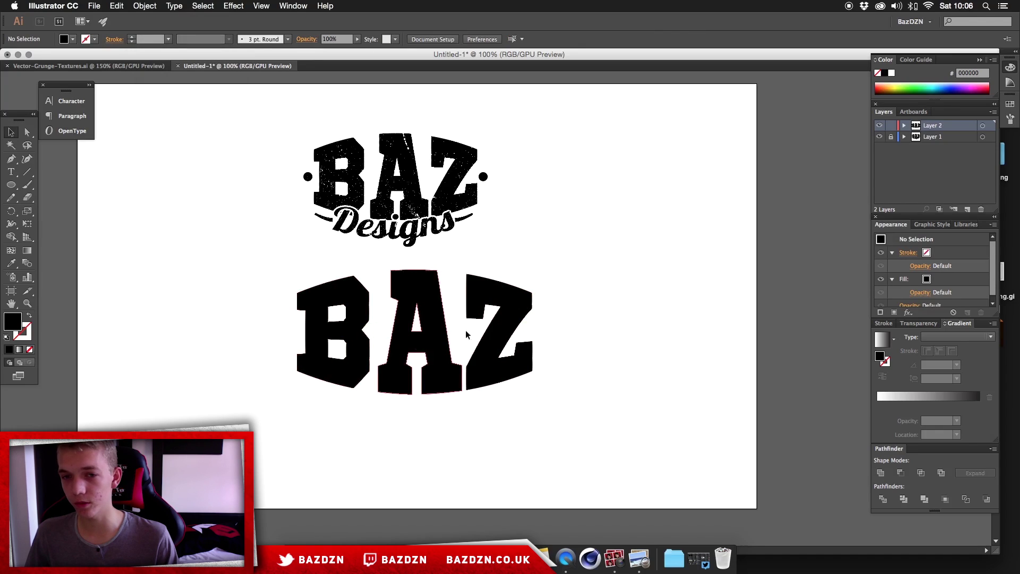
{"action": "left_click", "coordinate": [430, 289]}
{"action": "left_click", "coordinate": [431, 288]}
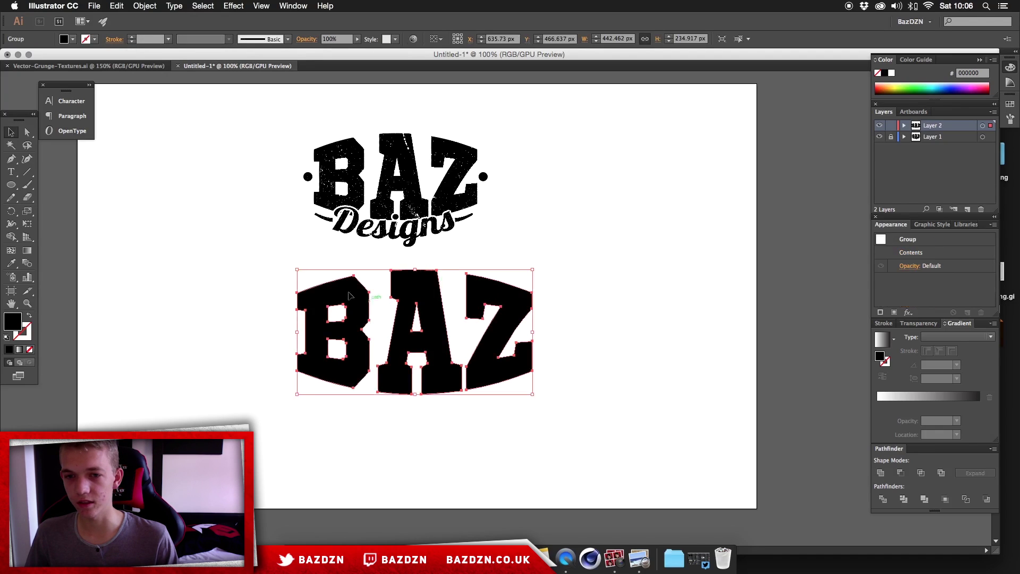
{"action": "left_click", "coordinate": [647, 361]}
{"action": "left_click", "coordinate": [494, 332]}
{"action": "left_click", "coordinate": [585, 330]}
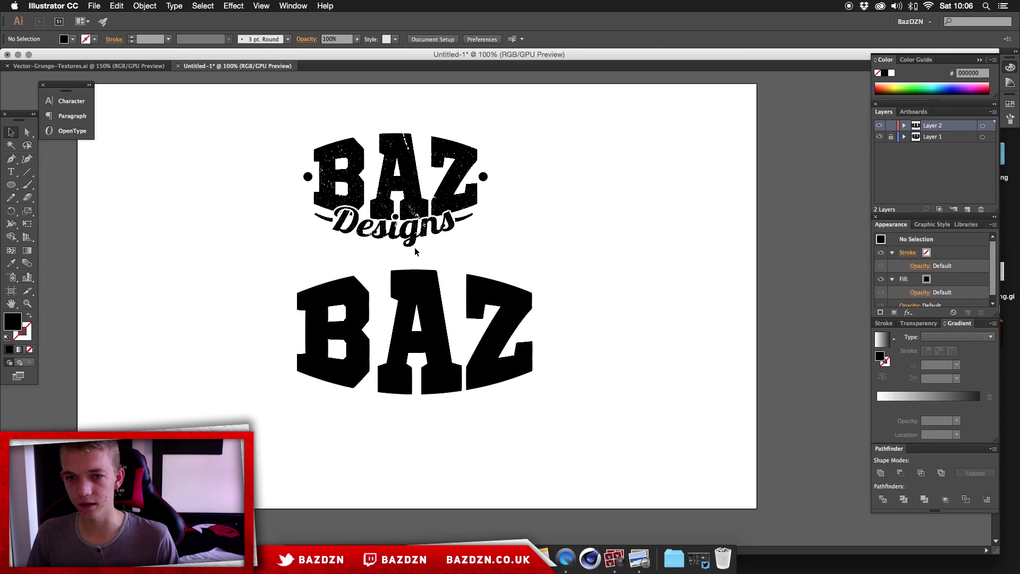
Add the text "Designs" below the BAZ lettering and enlarge it to 72 pt
{"action": "key", "text": "t"}
{"action": "left_click", "coordinate": [382, 434]}
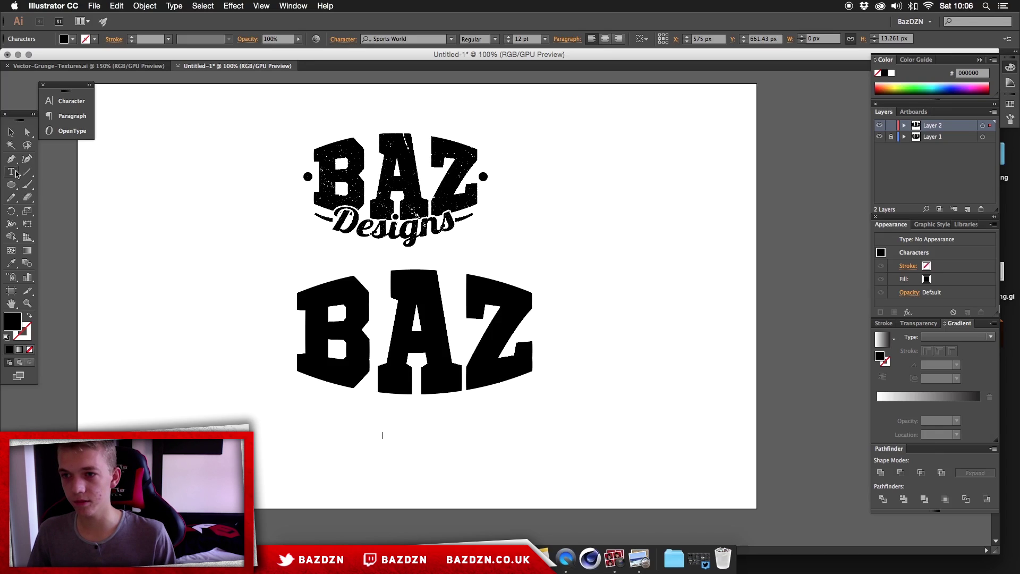
{"action": "type", "text": "Desig"}
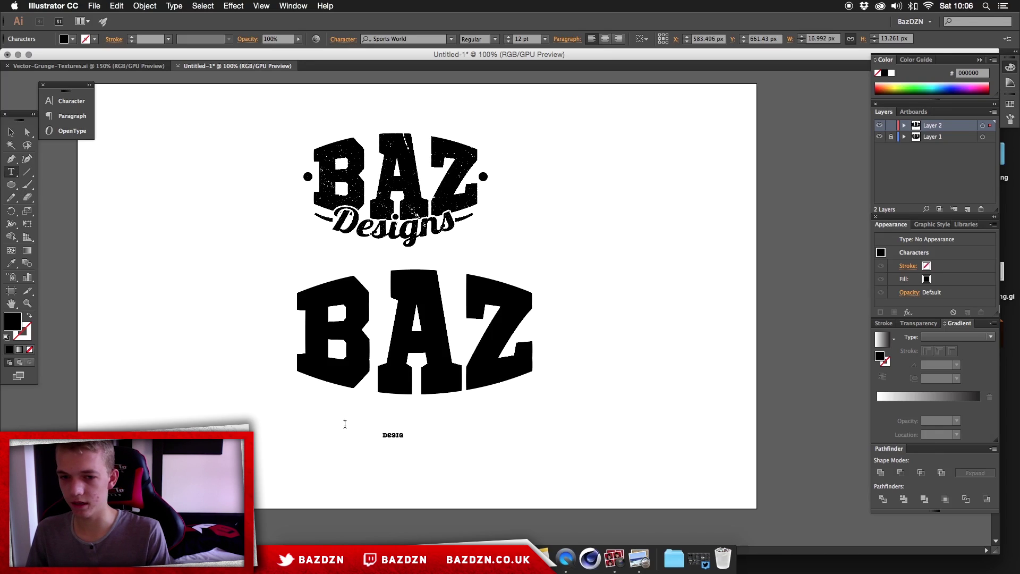
{"action": "type", "text": "ns"}
{"action": "left_click_drag", "start_coordinate": [412, 439], "coordinate": [489, 456]}
{"action": "key", "text": "ctrl+shift+a"}
Set the font of the whole "Designs" text to Lobster 1.4
{"action": "double_click", "coordinate": [416, 436]}
{"action": "left_click", "coordinate": [394, 39]}
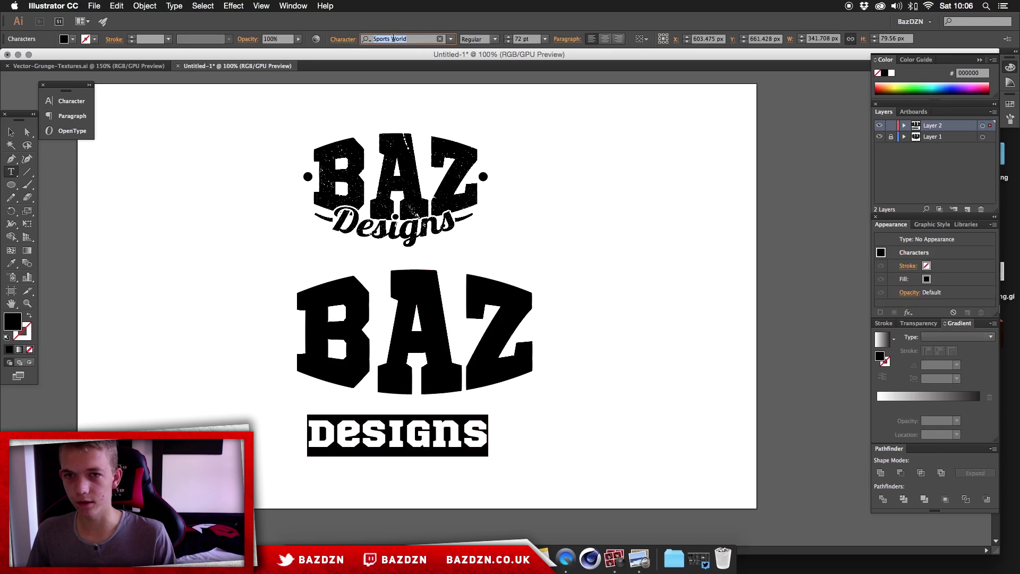
{"action": "type", "text": "lobs"}
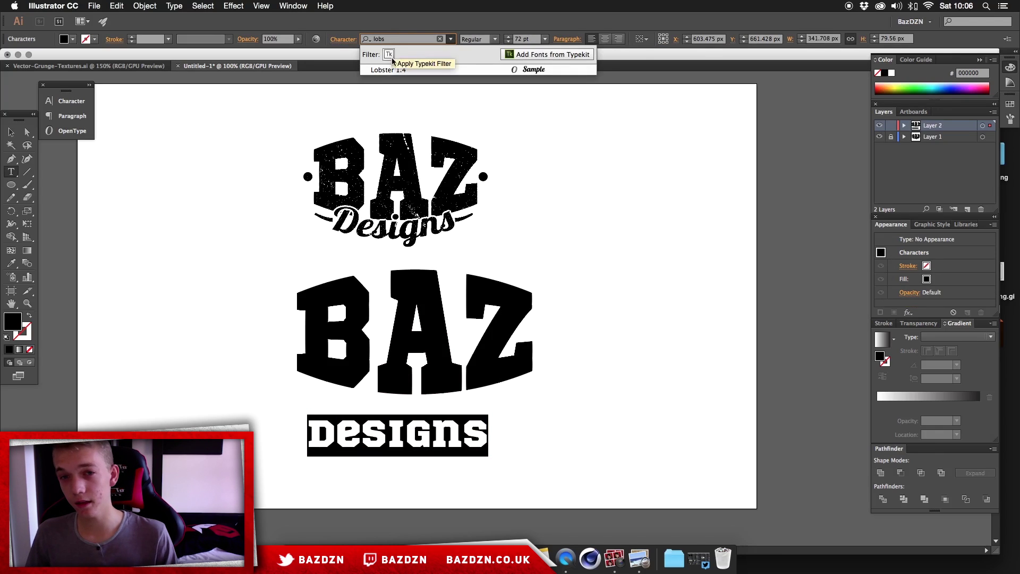
{"action": "key", "text": "Return"}
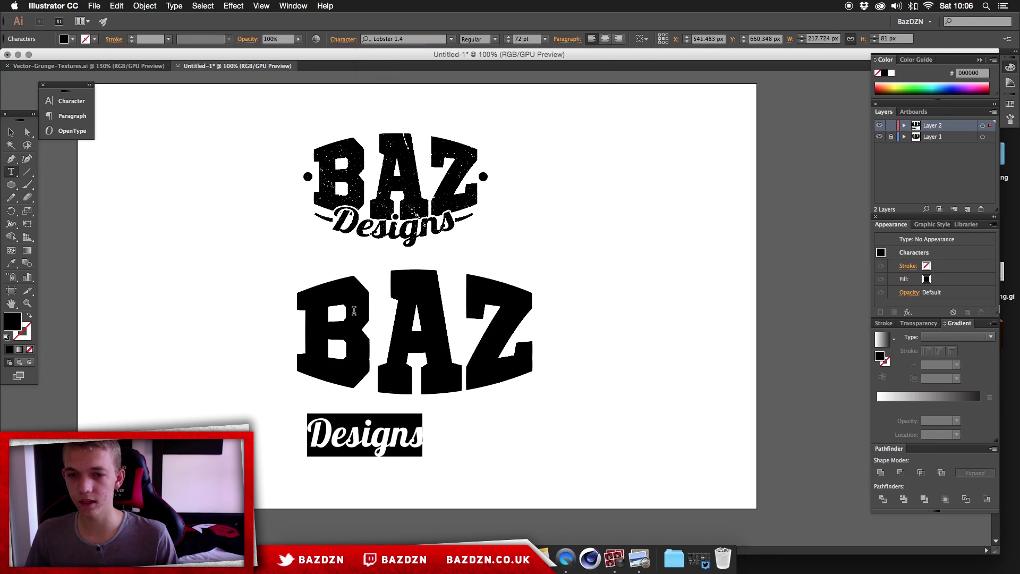
Move the "Designs" text beneath the middle of the BAZ lettering and align both on their horizontal centers
{"action": "left_click", "coordinate": [11, 132]}
{"action": "left_click_drag", "start_coordinate": [423, 432], "coordinate": [473, 425]}
{"action": "left_click", "coordinate": [583, 422]}
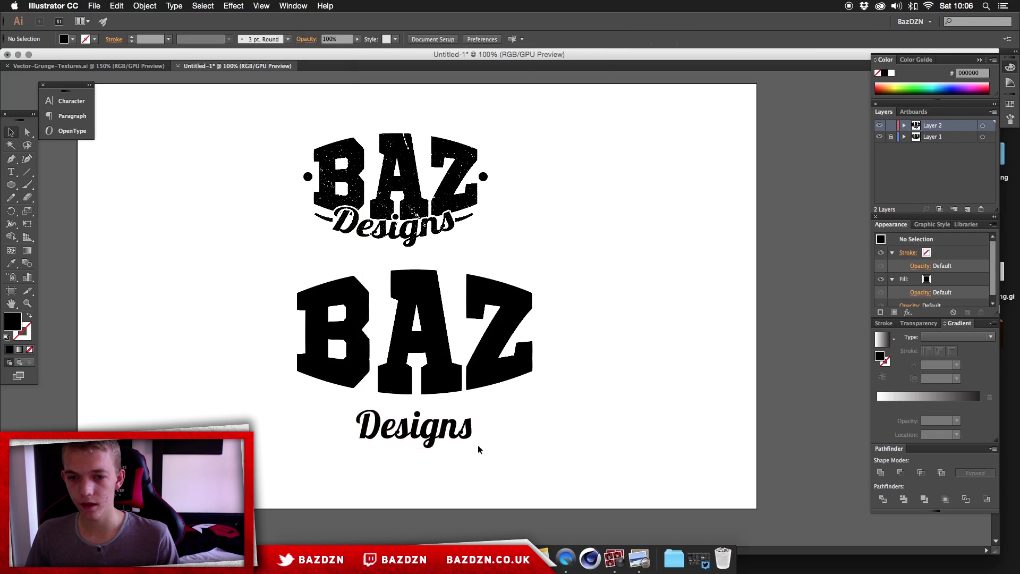
{"action": "left_click", "coordinate": [460, 374]}
{"action": "left_click", "coordinate": [454, 444]}
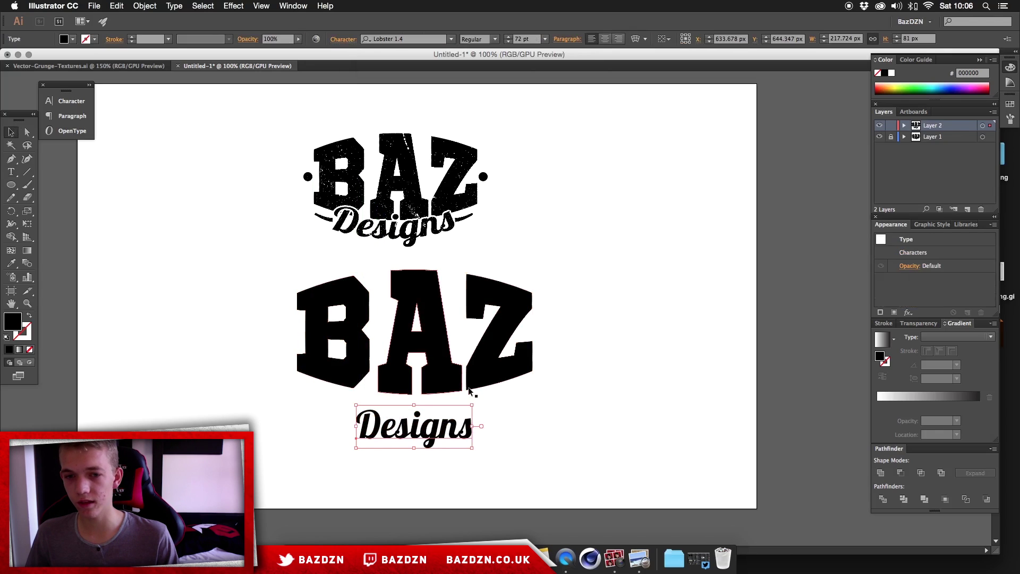
{"action": "left_click", "coordinate": [498, 460]}
{"action": "left_click_drag", "start_coordinate": [549, 444], "coordinate": [366, 323]}
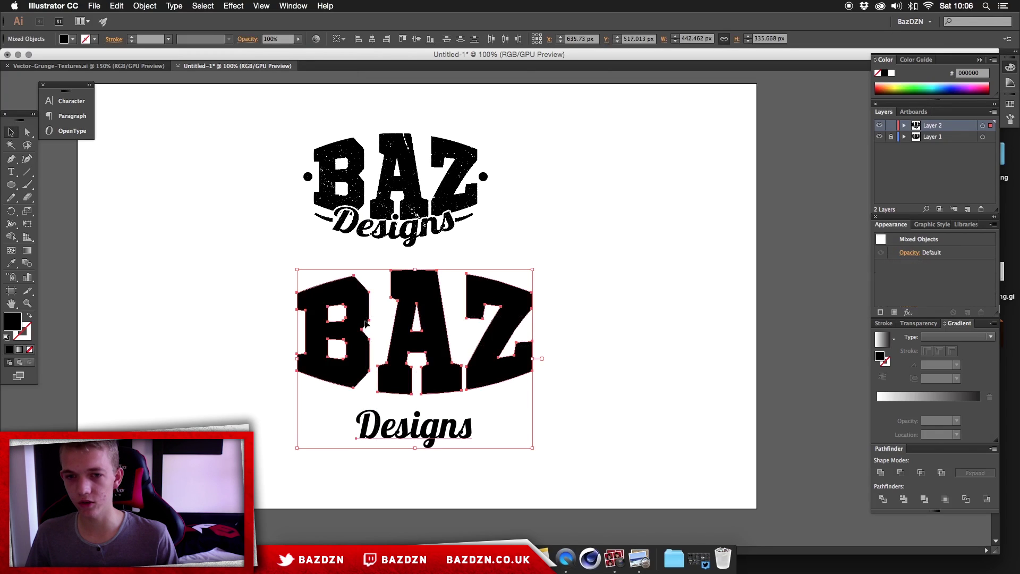
{"action": "left_click", "coordinate": [372, 39]}
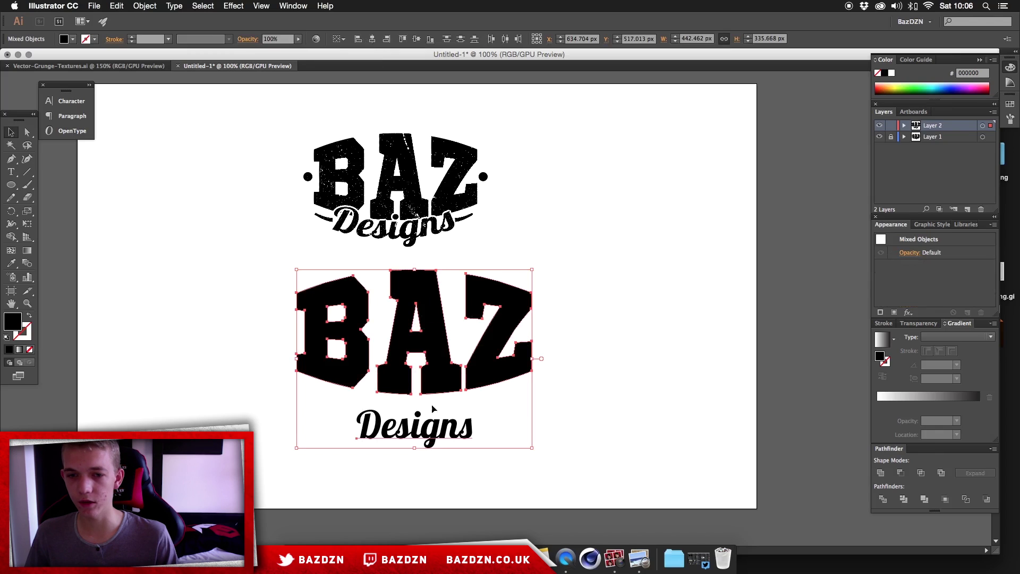
Enlarge the "Designs" text to about 83.61 pt and move it up against the lower edge of the BAZ lettering
{"action": "left_click", "coordinate": [449, 503]}
{"action": "left_click", "coordinate": [431, 437]}
{"action": "left_click_drag", "start_coordinate": [431, 437], "coordinate": [455, 418]}
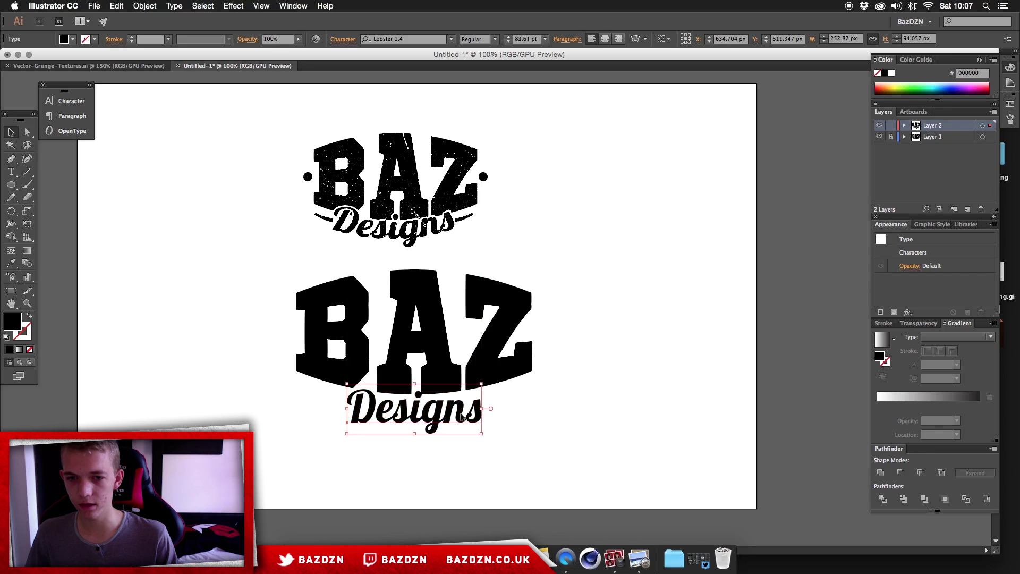
Warp the "Designs" text with a horizontal Arc effect at a bend of -20%
{"action": "left_click", "coordinate": [229, 5]}
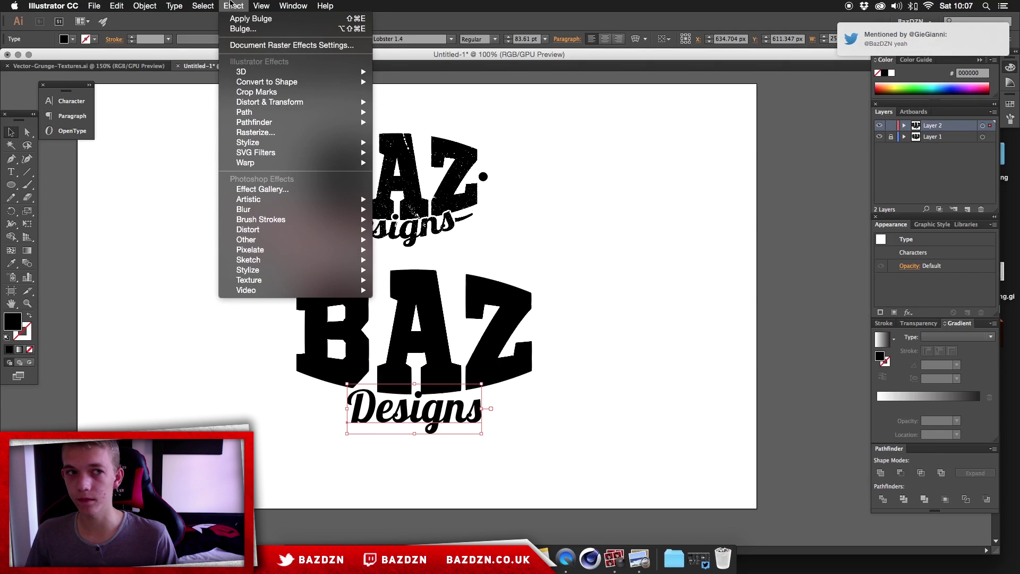
{"action": "mouse_move", "coordinate": [298, 162]}
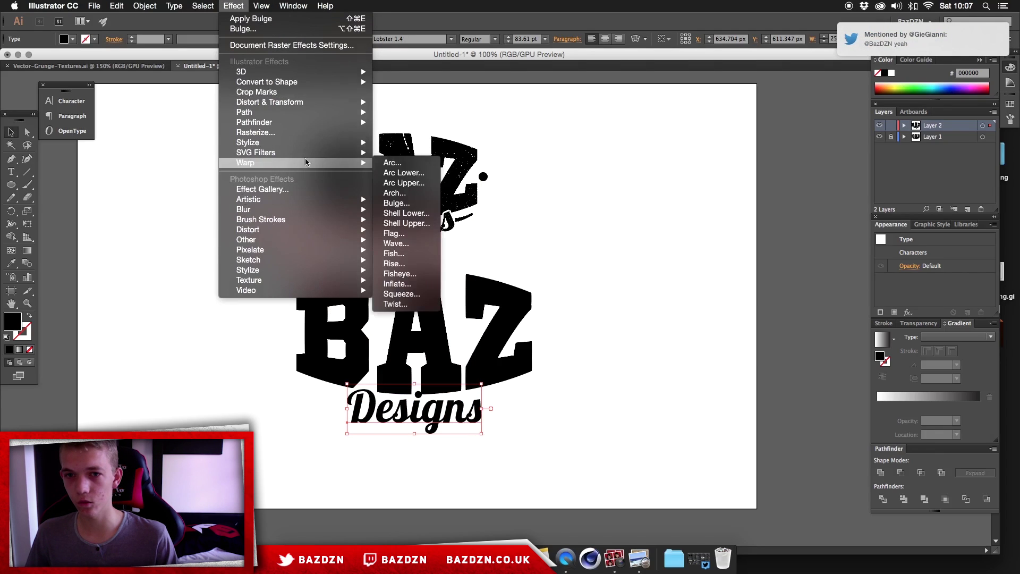
{"action": "left_click", "coordinate": [410, 170]}
{"action": "left_click_drag", "start_coordinate": [131, 119], "coordinate": [92, 123]}
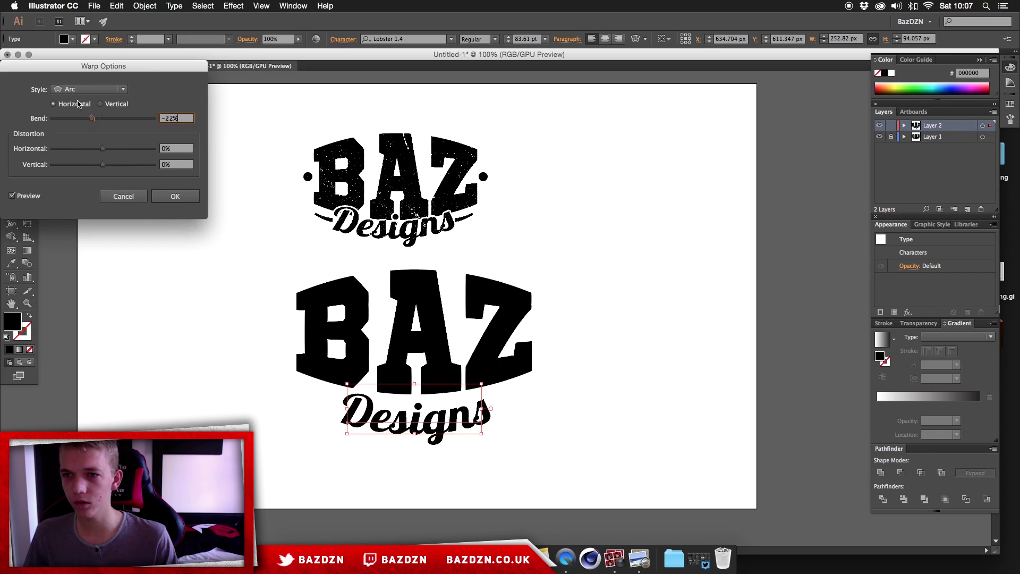
{"action": "left_click_drag", "start_coordinate": [94, 120], "coordinate": [95, 120]}
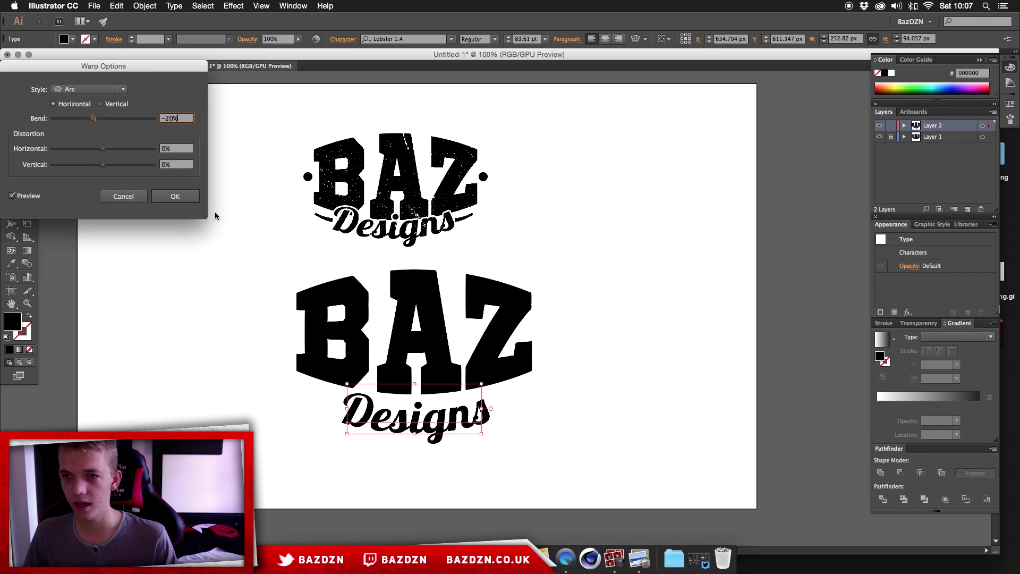
{"action": "left_click", "coordinate": [196, 202]}
{"action": "left_click", "coordinate": [196, 201]}
Move the warped "Designs" text up onto the lower edge of the BAZ lettering and enlarge it to about 92.25 pt
{"action": "left_click_drag", "start_coordinate": [417, 406], "coordinate": [417, 400]}
{"action": "left_click", "coordinate": [570, 449]}
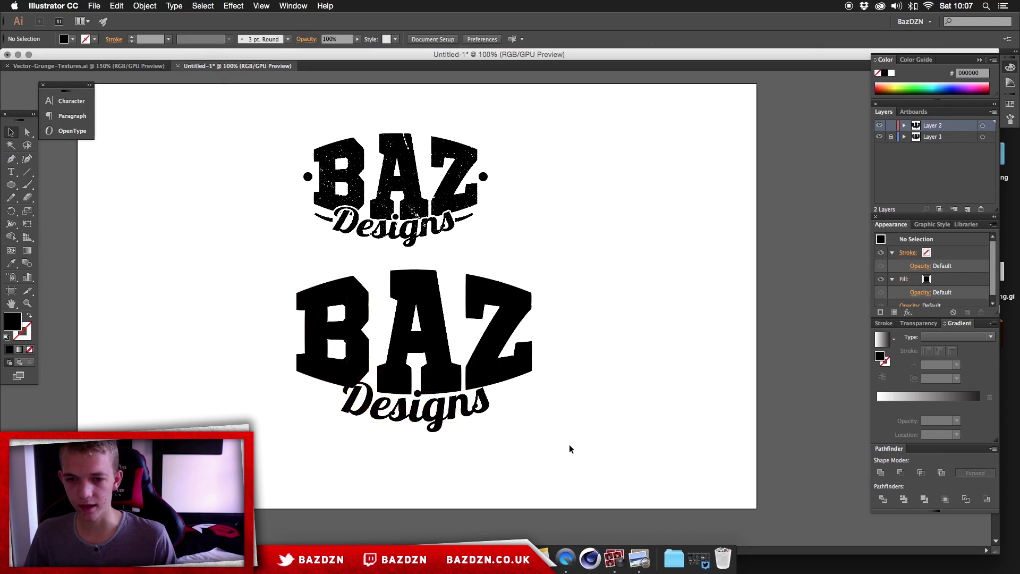
{"action": "left_click", "coordinate": [487, 416]}
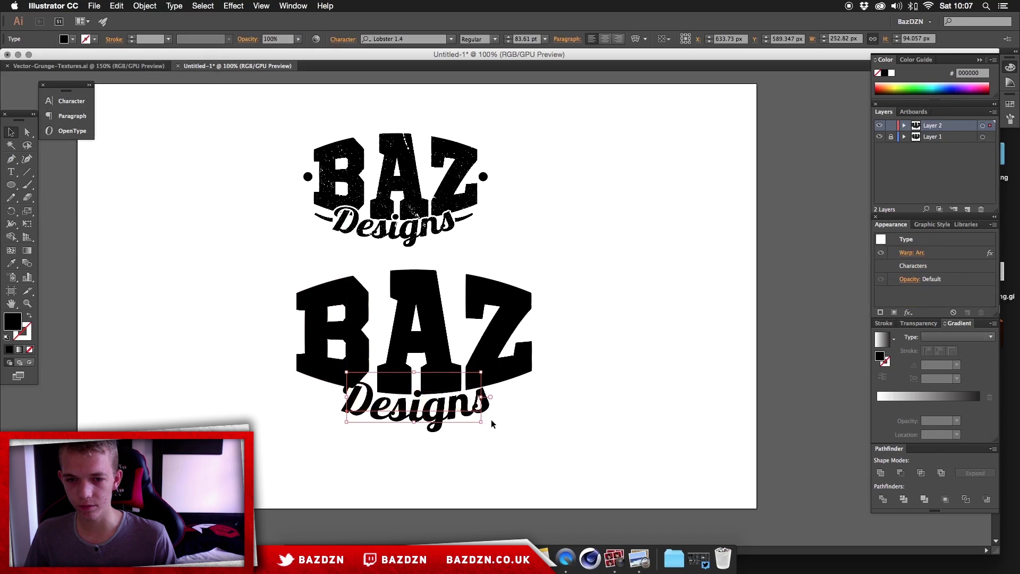
{"action": "left_click_drag", "start_coordinate": [484, 423], "coordinate": [491, 426]}
{"action": "left_click", "coordinate": [505, 423]}
{"action": "left_click", "coordinate": [451, 409]}
{"action": "left_click", "coordinate": [579, 452]}
{"action": "left_click_drag", "start_coordinate": [412, 386], "coordinate": [417, 376]}
{"action": "left_click_drag", "start_coordinate": [431, 411], "coordinate": [420, 383]}
{"action": "left_click", "coordinate": [342, 210]}
Compare the overlap of "Designs" and the BAZ lettering in the finished example with the new logo below
{"action": "key", "text": "super+minus"}
{"action": "key", "text": "super+equal"}
{"action": "key", "text": "super+equal"}
{"action": "key", "text": "super+equal"}
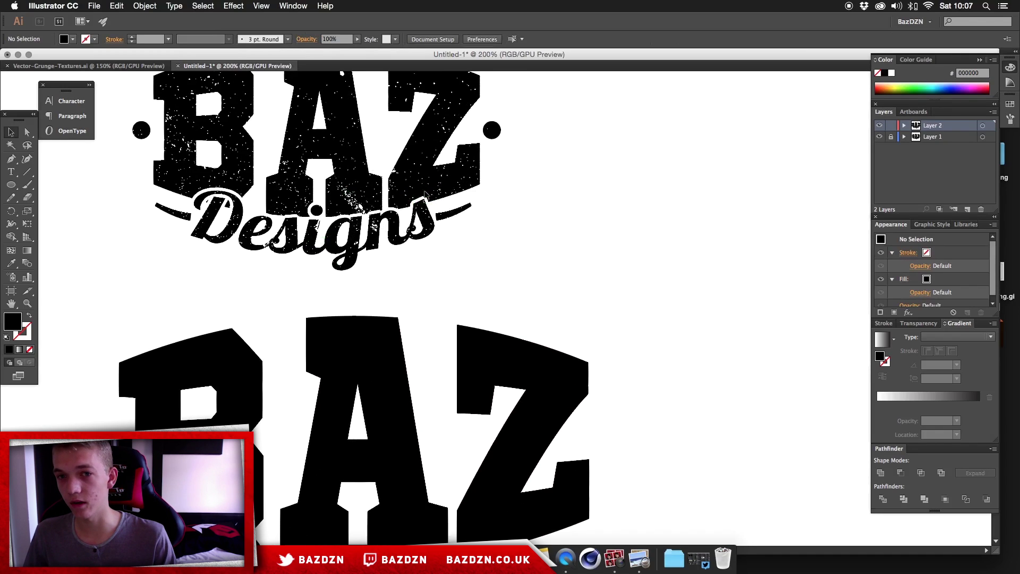
{"action": "key", "text": "super+minus"}
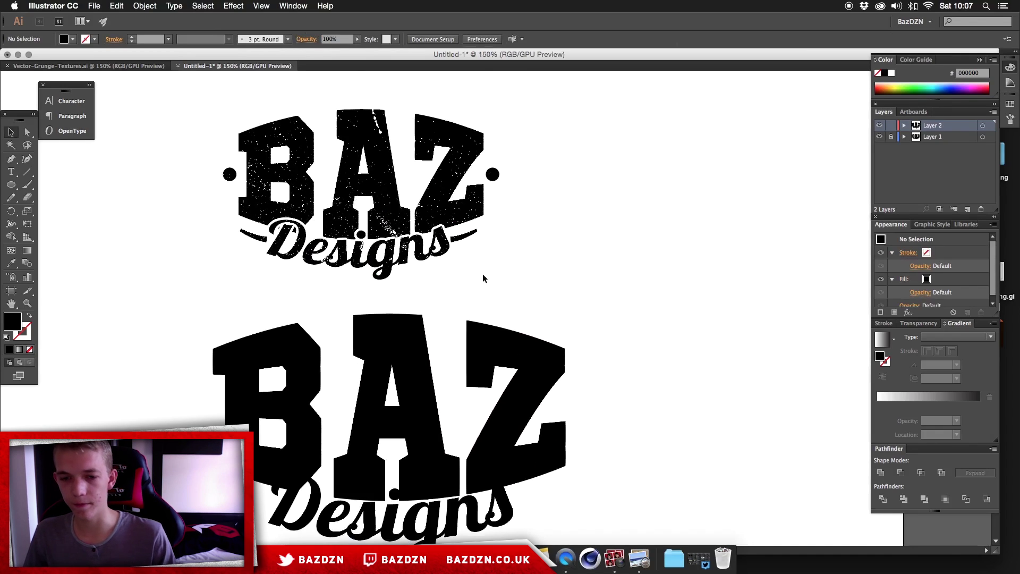
{"action": "scroll", "coordinate": [482, 274], "scroll_direction": "down", "scroll_amount": 4}
{"action": "scroll", "coordinate": [483, 273], "scroll_direction": "left", "scroll_amount": 2}
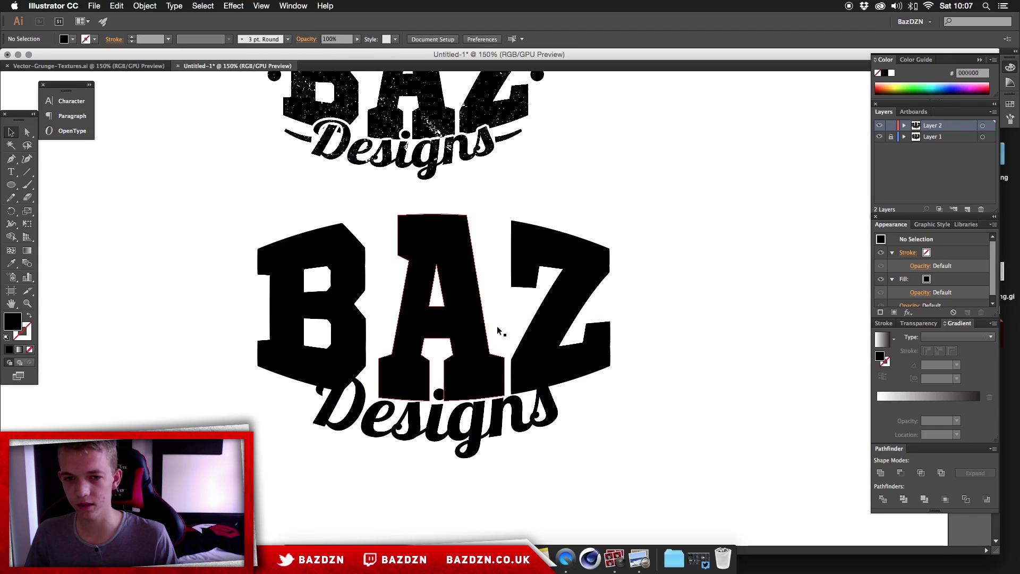
{"action": "key", "text": "super+shift+z"}
{"action": "key", "text": "super+z"}
{"action": "key", "text": "super+shift+z"}
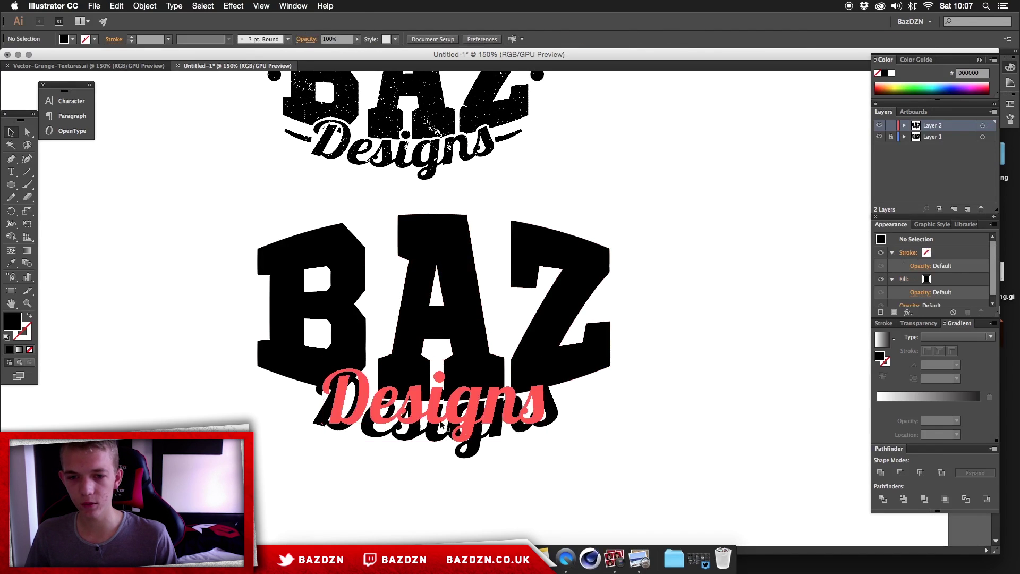
{"action": "key", "text": "super+z"}
{"action": "key", "text": "super+shift+z"}
{"action": "key", "text": "super+z"}
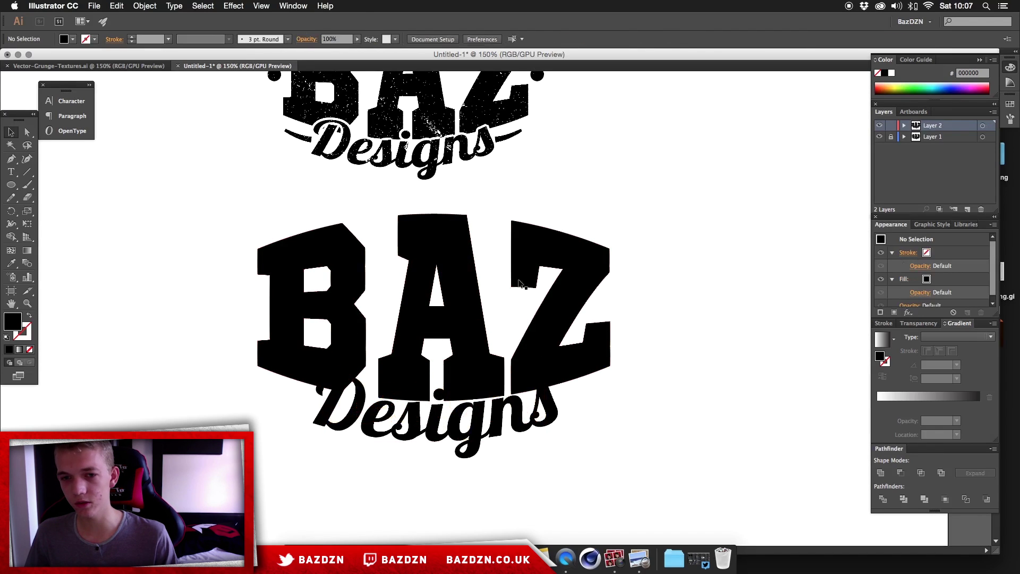
{"action": "key", "text": "super+shift+z"}
{"action": "key", "text": "super+z"}
{"action": "key", "text": "super+shift+z"}
{"action": "key", "text": "super+z"}
{"action": "key", "text": "super+shift+z"}
{"action": "key", "text": "super+z"}
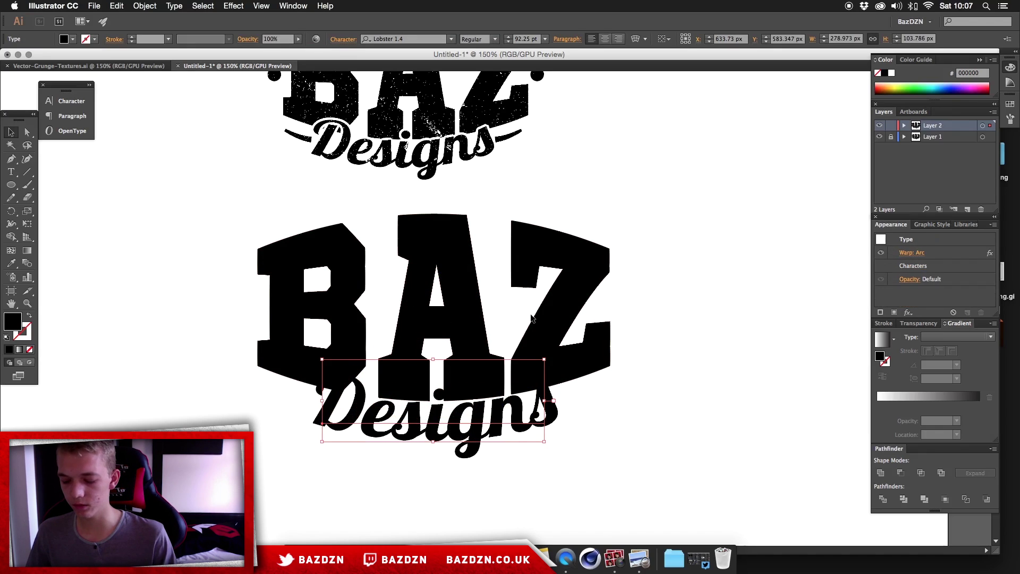
Convert the "Designs" text to outlines and expand the appearance of its Arc warp
{"action": "key", "text": "super+z"}
{"action": "key", "text": "super+shift+o"}
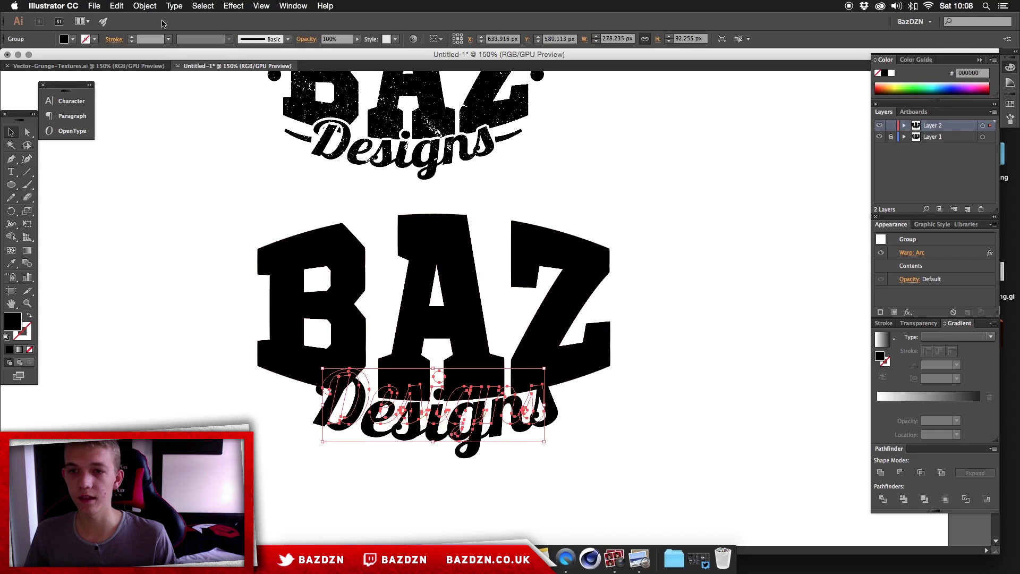
{"action": "left_click", "coordinate": [148, 4]}
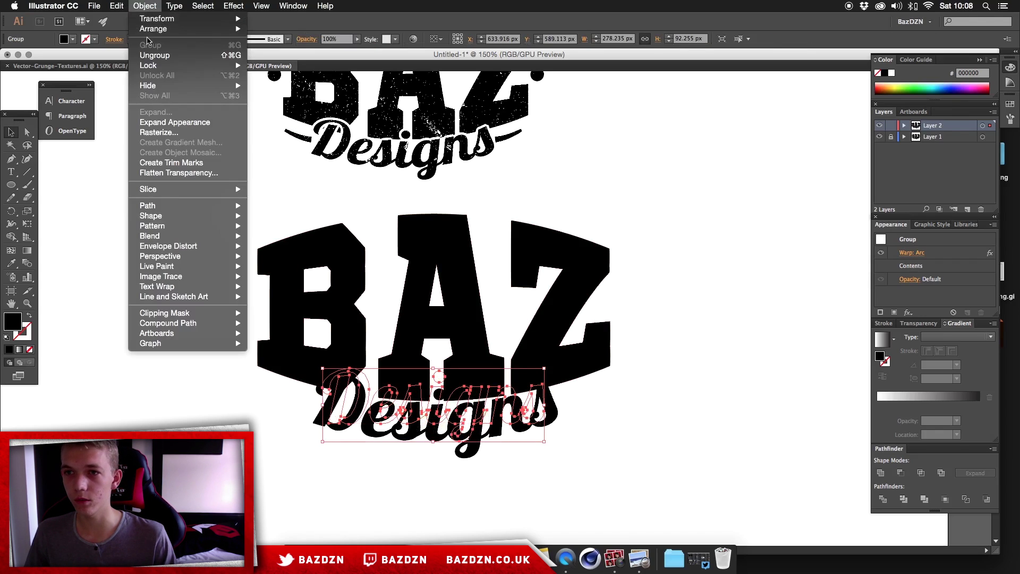
{"action": "left_click", "coordinate": [167, 121]}
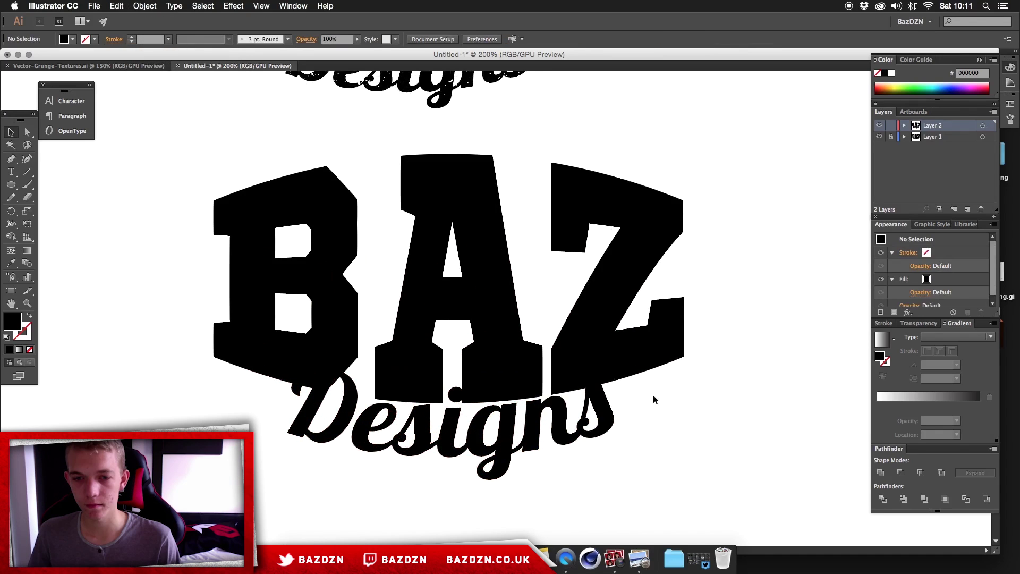
Select the outlined "Designs" group beneath the BAZ lettering
{"action": "scroll", "coordinate": [654, 398], "scroll_direction": "up", "scroll_amount": 3}
{"action": "scroll", "coordinate": [654, 399], "scroll_direction": "down", "scroll_amount": 3}
{"action": "scroll", "coordinate": [521, 282], "scroll_direction": "up", "scroll_amount": 3}
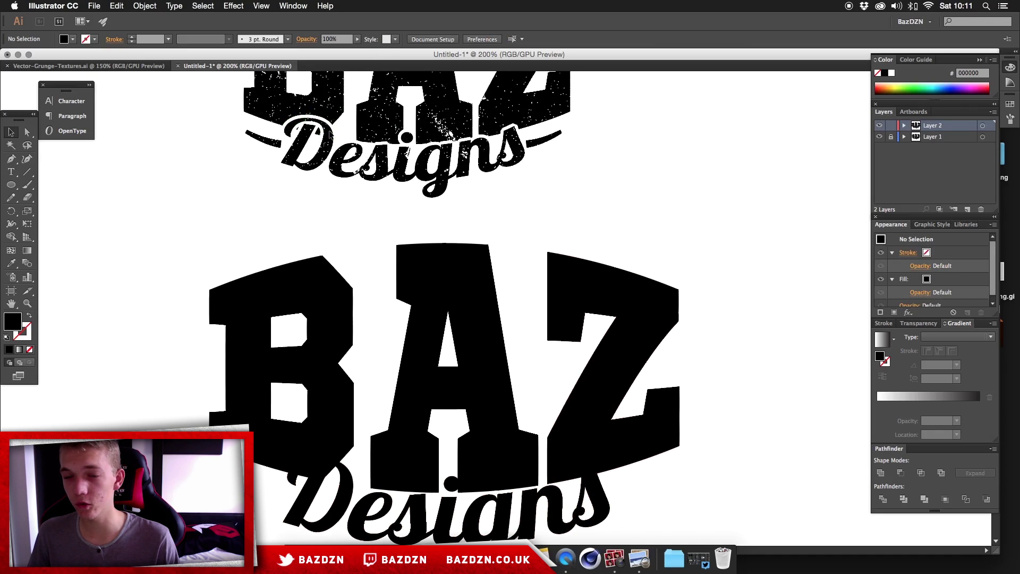
{"action": "scroll", "coordinate": [410, 224], "scroll_direction": "down", "scroll_amount": 5}
{"action": "left_click", "coordinate": [451, 369]}
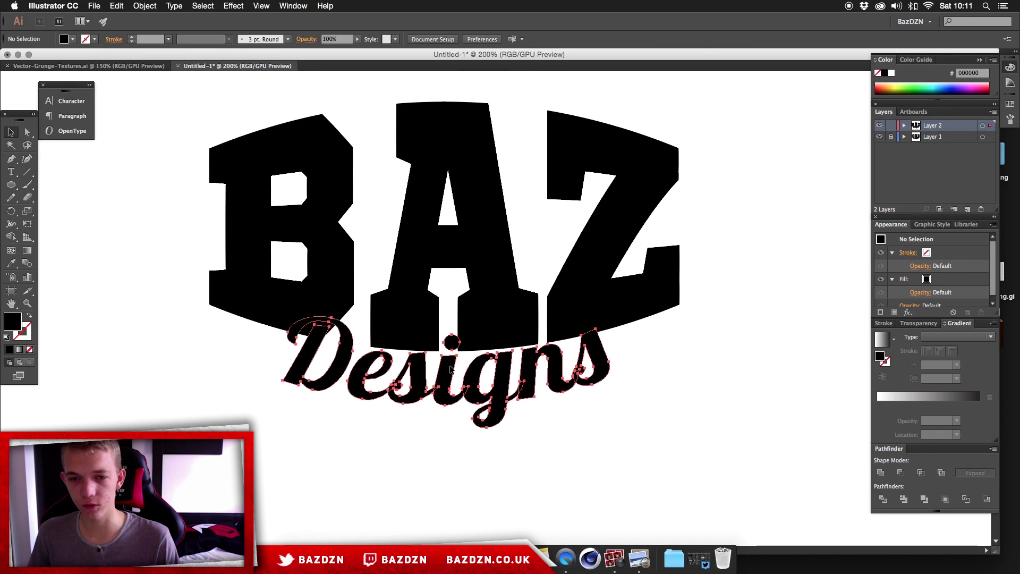
{"action": "left_click", "coordinate": [452, 368]}
{"action": "key", "text": "a"}
{"action": "key", "text": "v"}
{"action": "scroll", "coordinate": [432, 388], "scroll_direction": "down", "scroll_amount": 2}
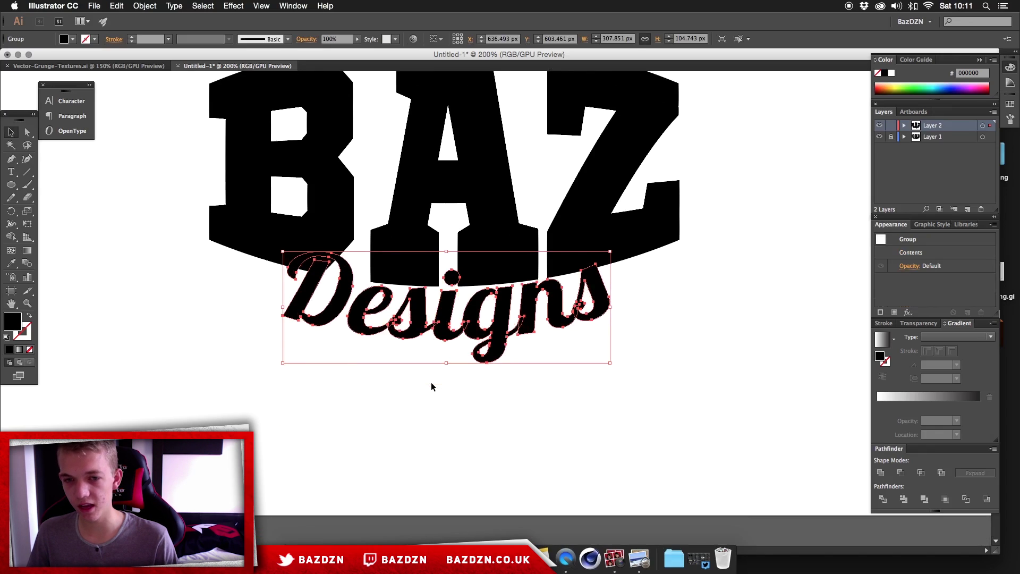
{"action": "left_click_drag", "start_coordinate": [420, 316], "coordinate": [413, 382]}
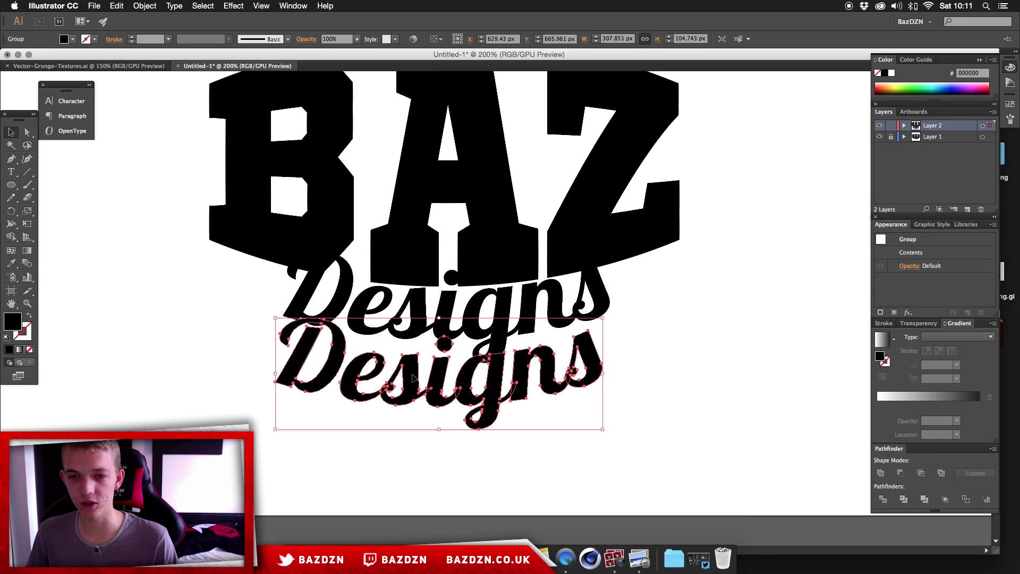
{"action": "key", "text": "super+z"}
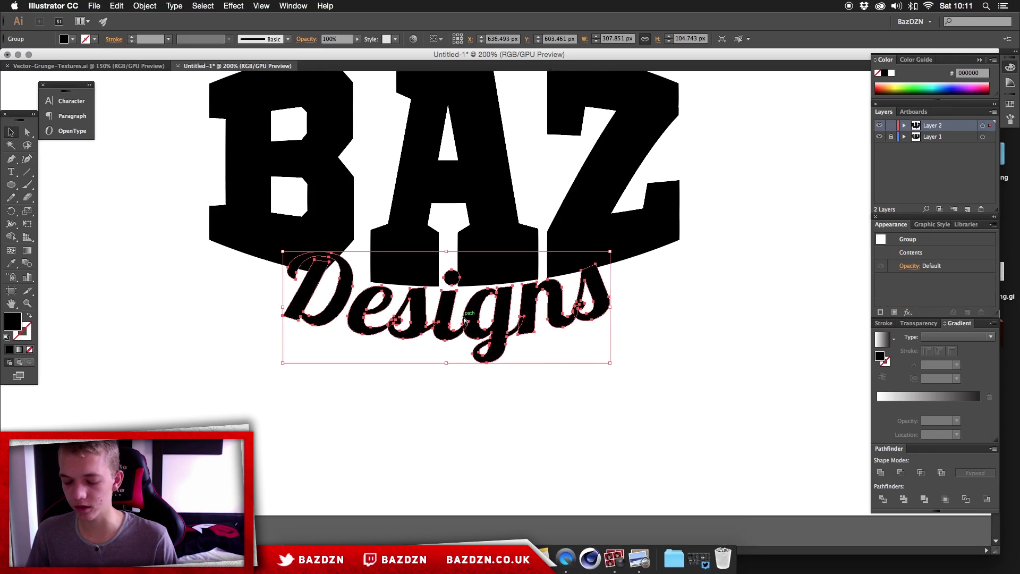
{"action": "left_click_drag", "start_coordinate": [464, 319], "coordinate": [535, 346]}
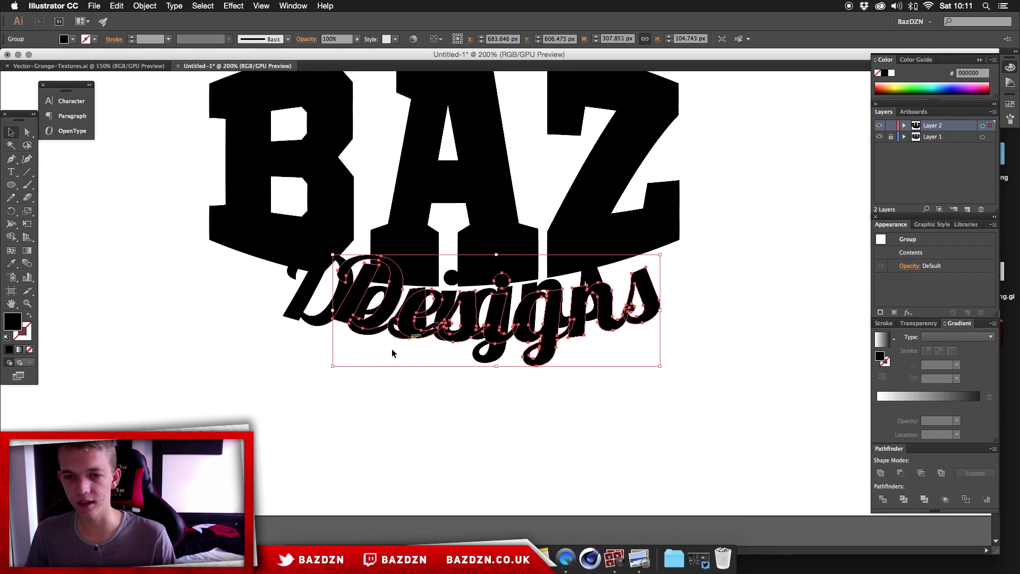
{"action": "key", "text": "super+z"}
{"action": "left_click_drag", "start_coordinate": [524, 326], "coordinate": [505, 379]}
{"action": "key", "text": "super+z"}
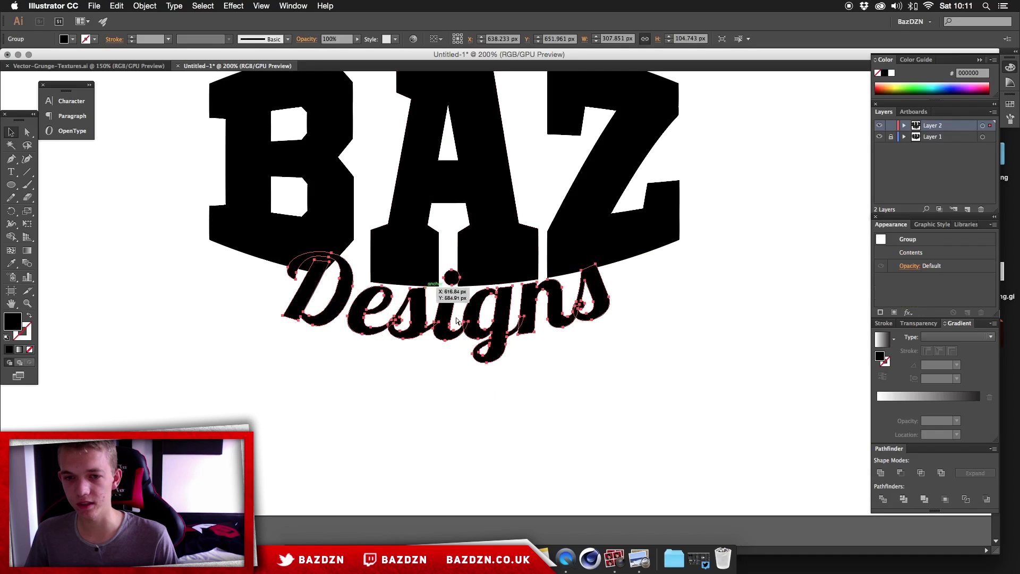
Add a new stroke to the "Designs" group's appearance and set its weight to 6 pt
{"action": "scroll", "coordinate": [448, 308], "scroll_direction": "up", "scroll_amount": 4}
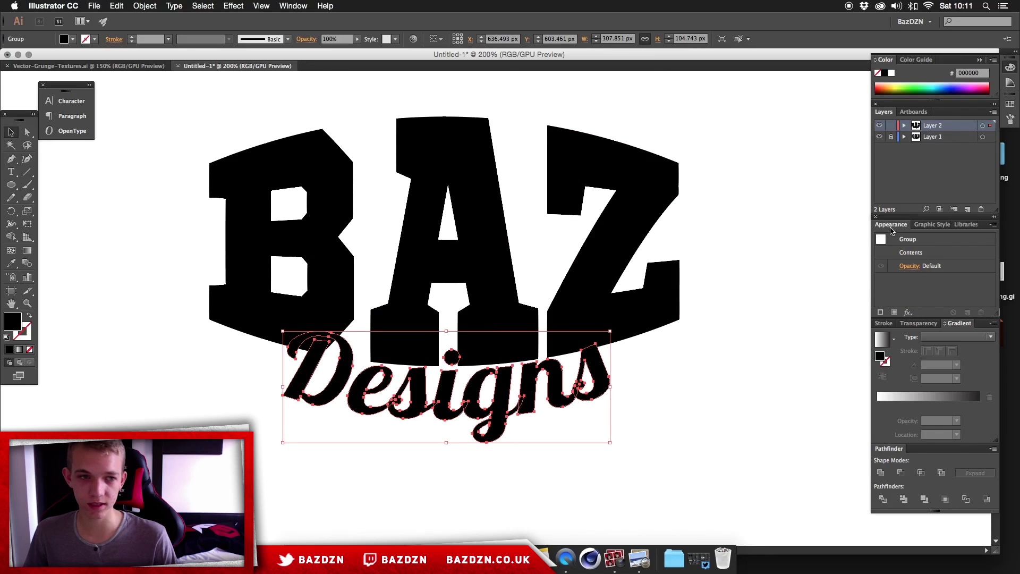
{"action": "left_click", "coordinate": [291, 5]}
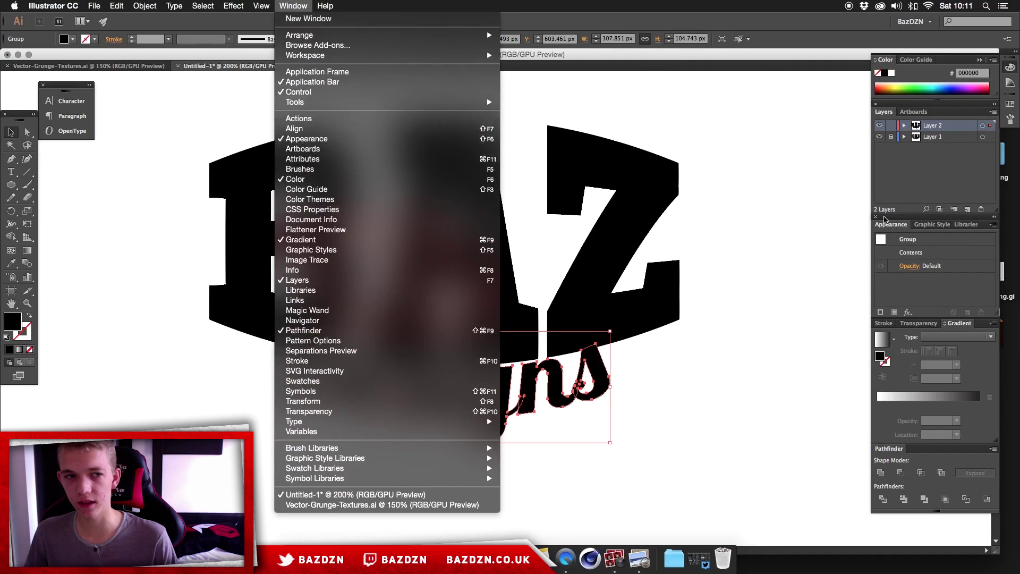
{"action": "left_click", "coordinate": [930, 263]}
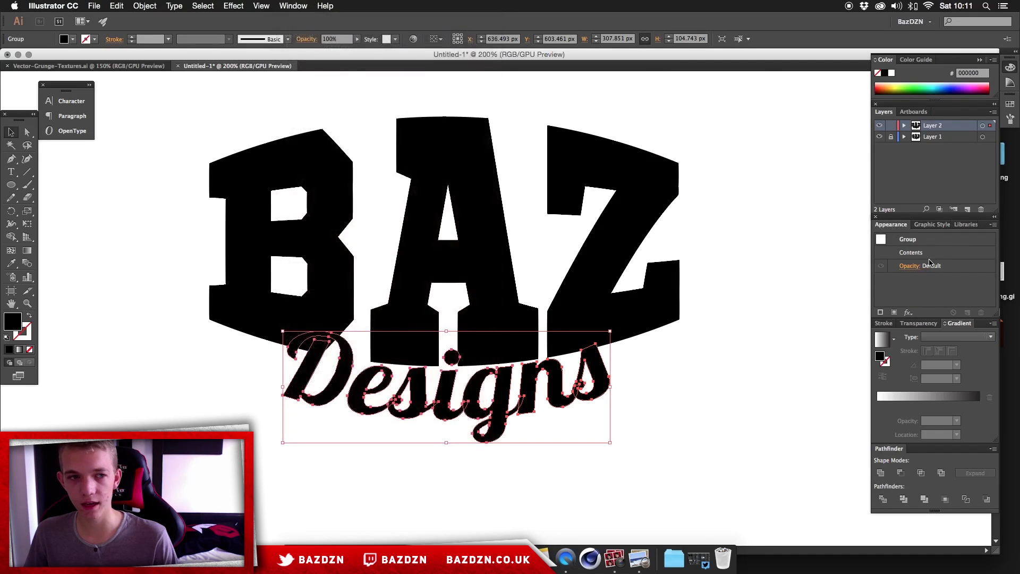
{"action": "left_click", "coordinate": [881, 312]}
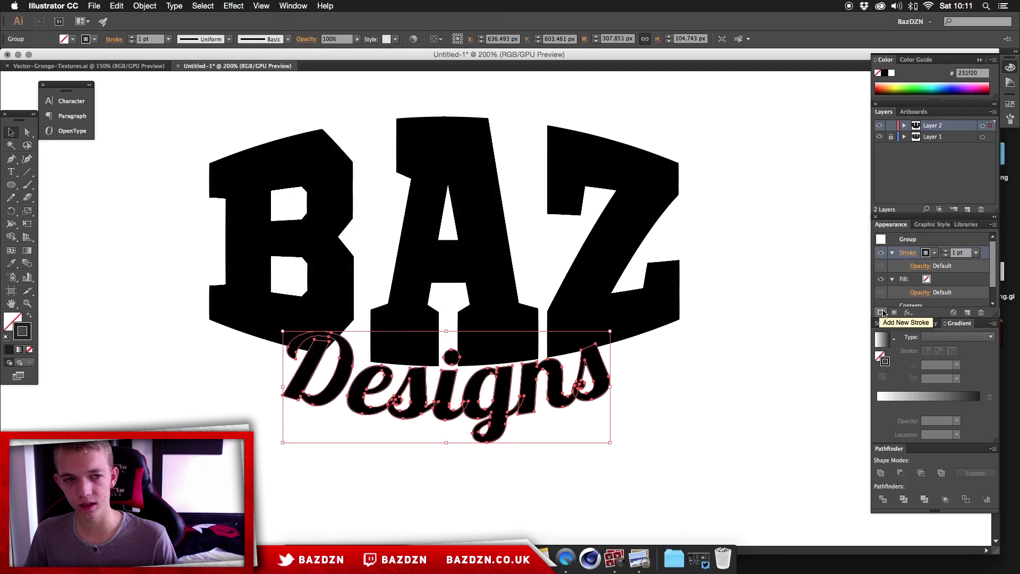
{"action": "left_click", "coordinate": [947, 250]}
{"action": "left_click", "coordinate": [946, 250]}
{"action": "left_click", "coordinate": [947, 250]}
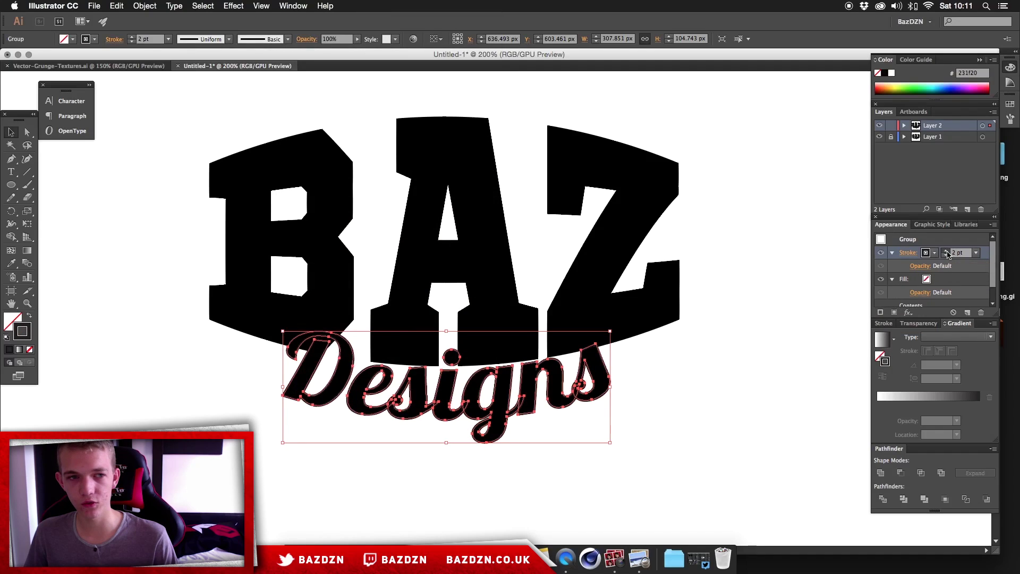
{"action": "left_click", "coordinate": [947, 250]}
{"action": "left_click", "coordinate": [946, 250]}
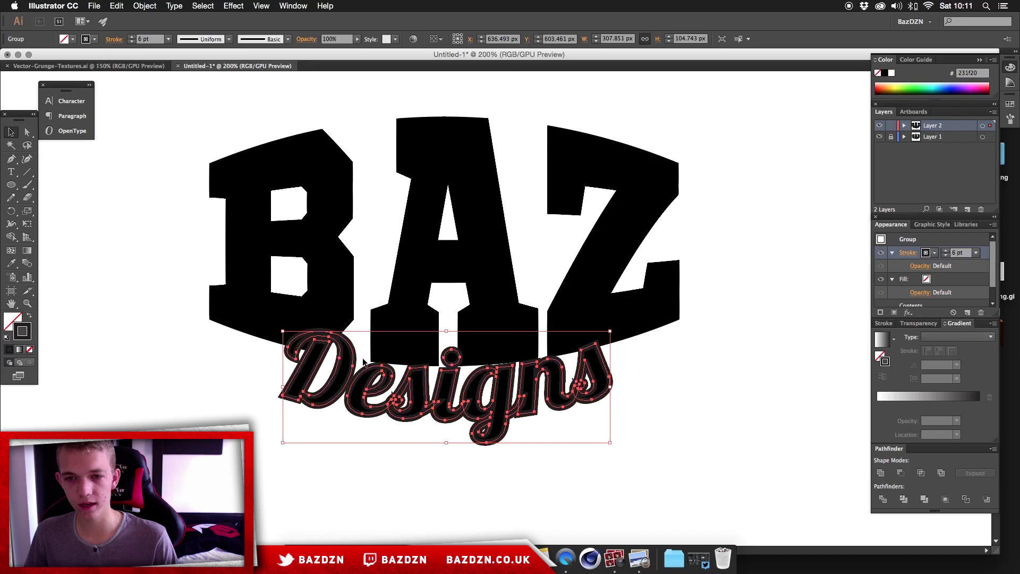
{"action": "key", "text": "super+equal"}
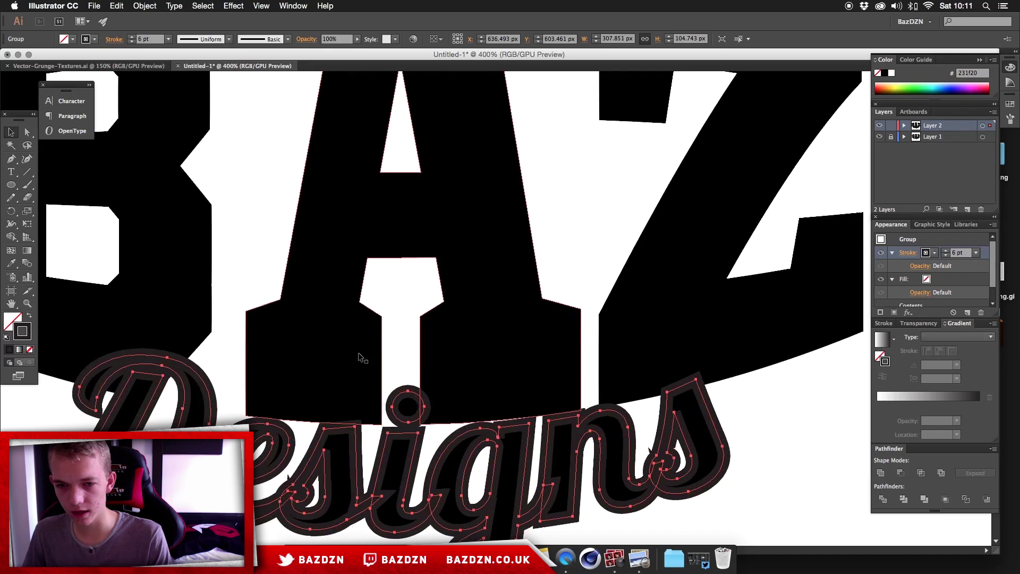
{"action": "key", "text": "super+minus"}
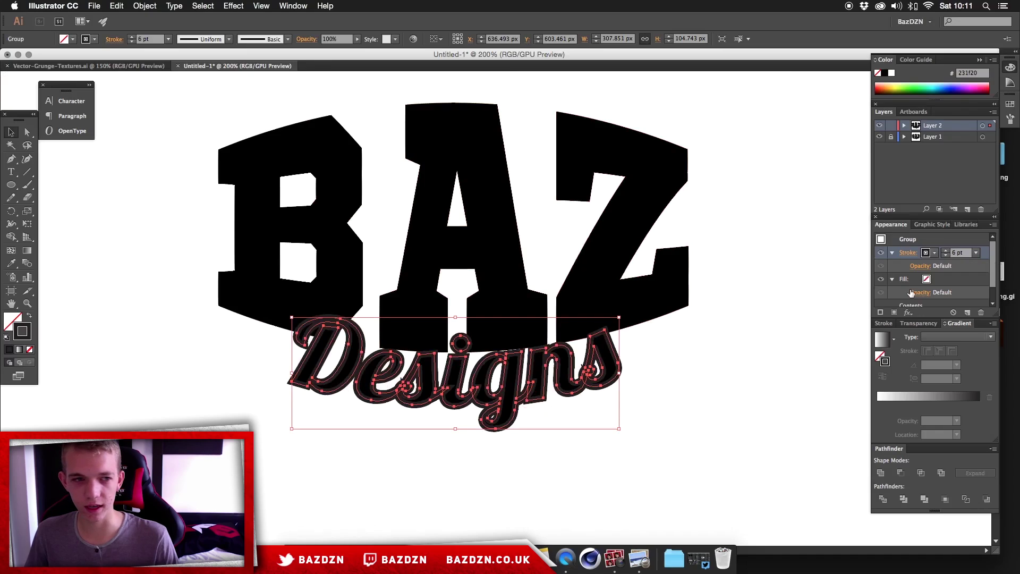
Adjust the corner limit of the stroke on the "Designs" group and set the stroke weight to 7 pt
{"action": "left_click", "coordinate": [909, 254]}
{"action": "left_click", "coordinate": [891, 297]}
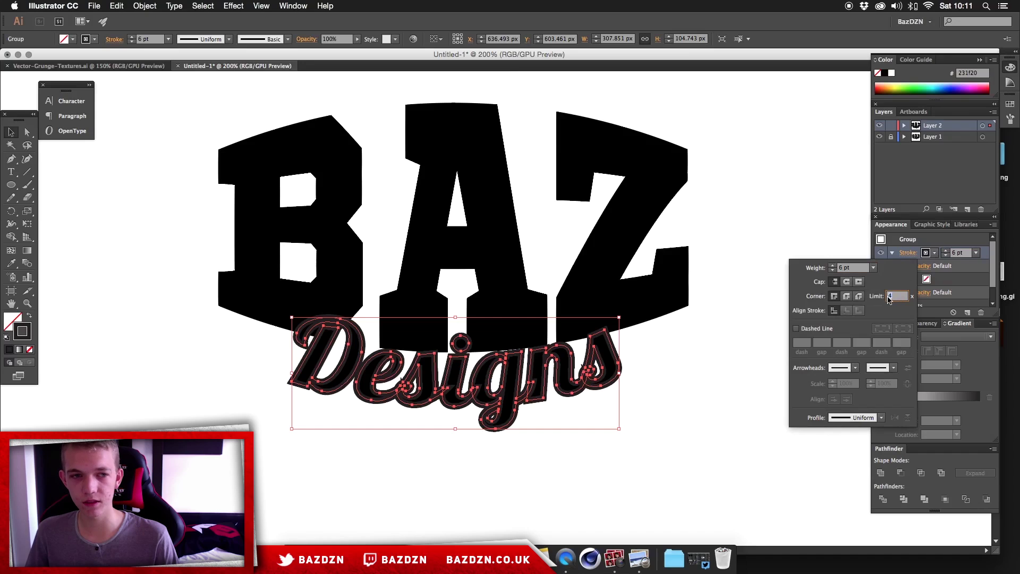
{"action": "key", "text": "Return"}
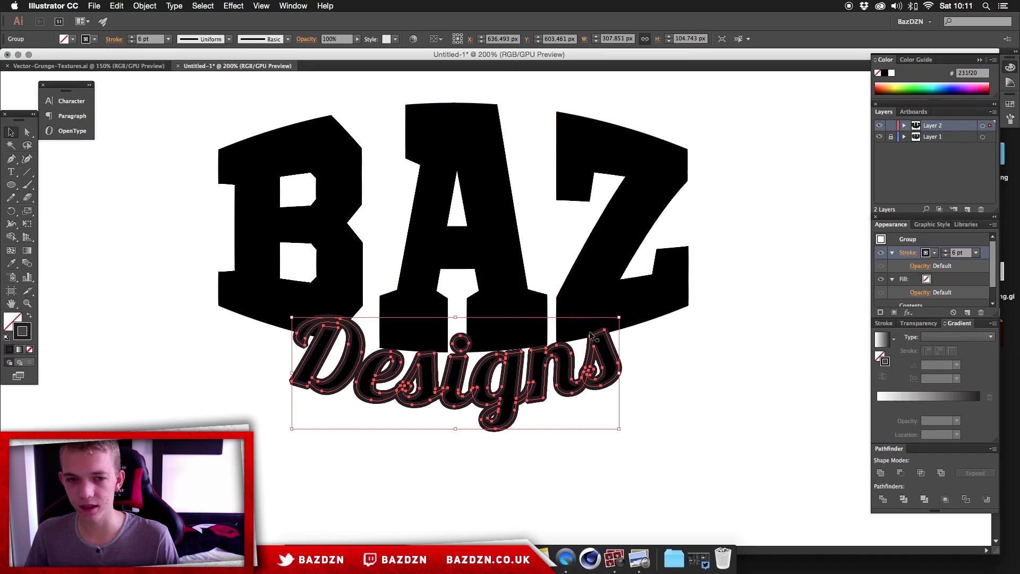
{"action": "scroll", "coordinate": [594, 325], "scroll_direction": "up", "scroll_amount": 2}
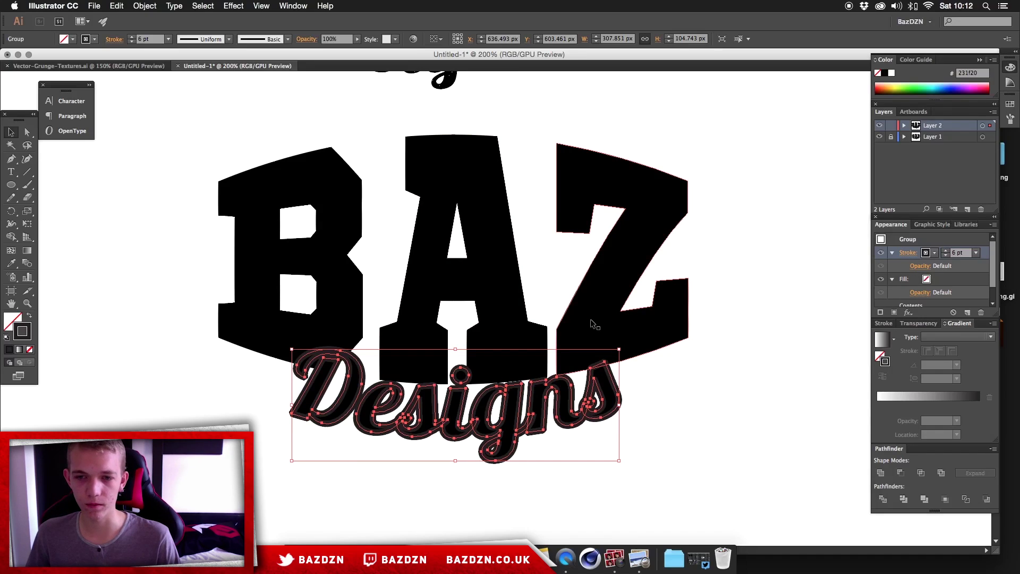
{"action": "left_click", "coordinate": [946, 254]}
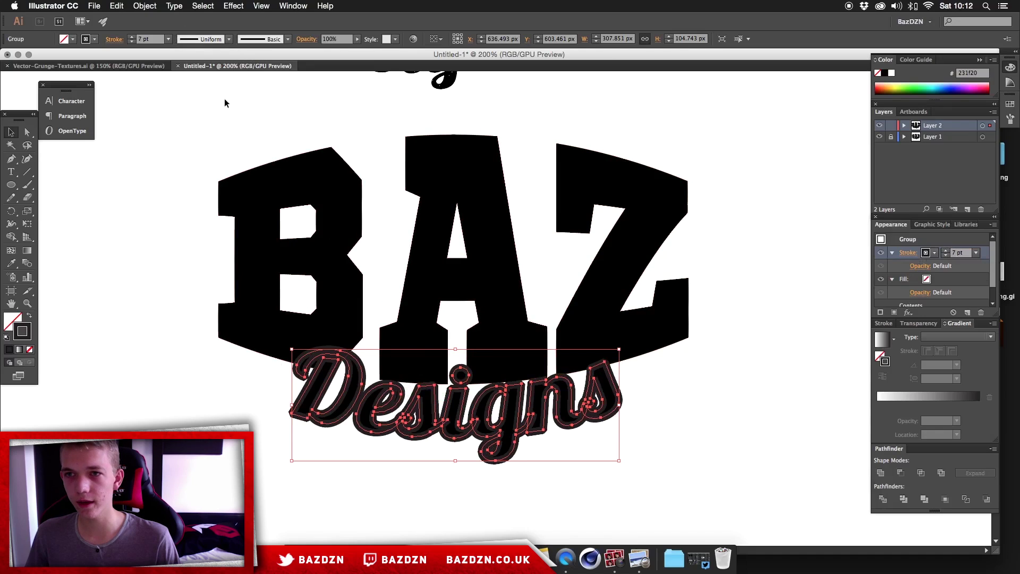
Expand the appearance of the stroked "Designs" group, and expand its contents into filled shapes
{"action": "left_click", "coordinate": [152, 6]}
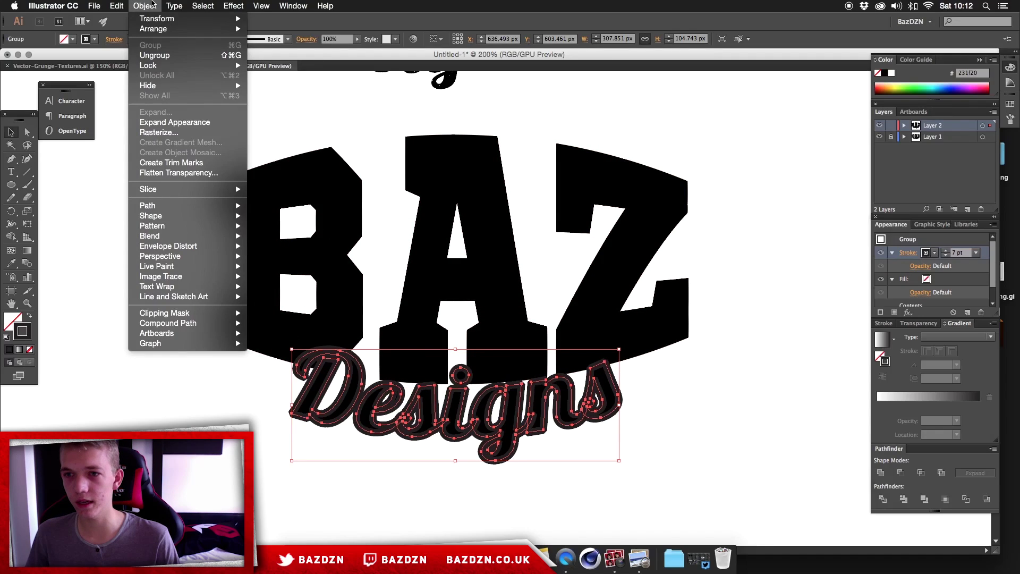
{"action": "left_click", "coordinate": [175, 121]}
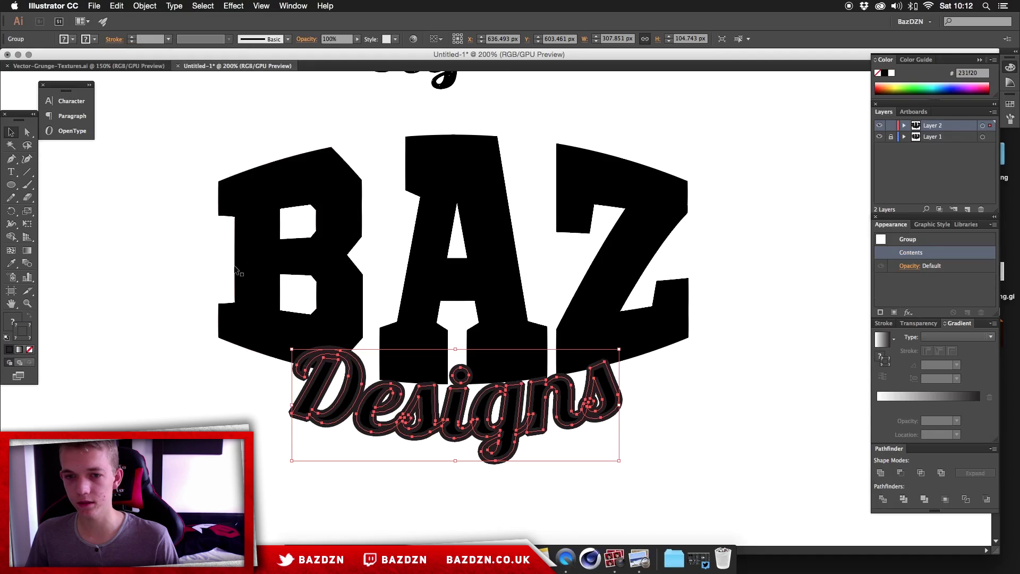
{"action": "left_click", "coordinate": [146, 5]}
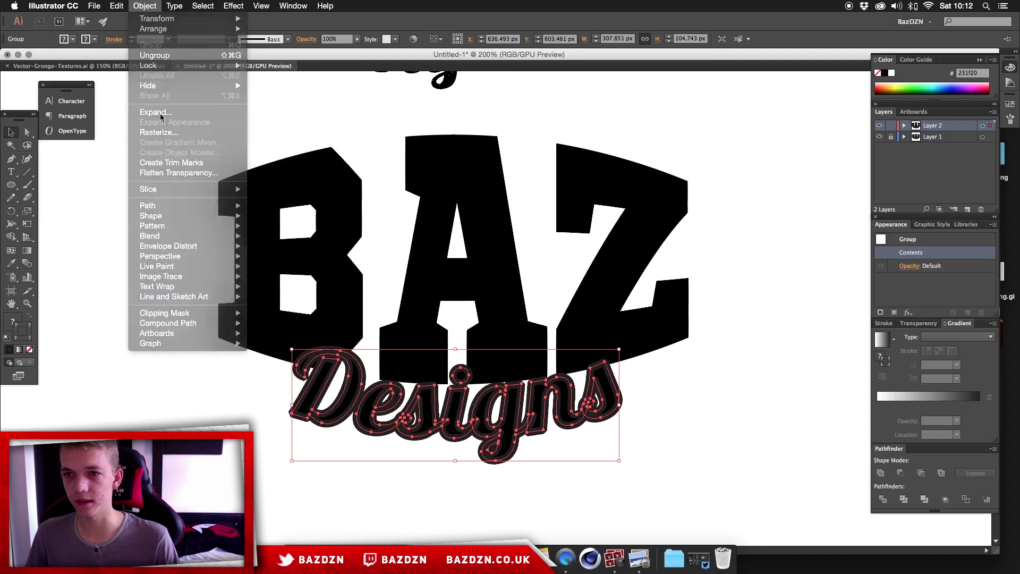
{"action": "left_click", "coordinate": [161, 114]}
{"action": "left_click", "coordinate": [85, 216]}
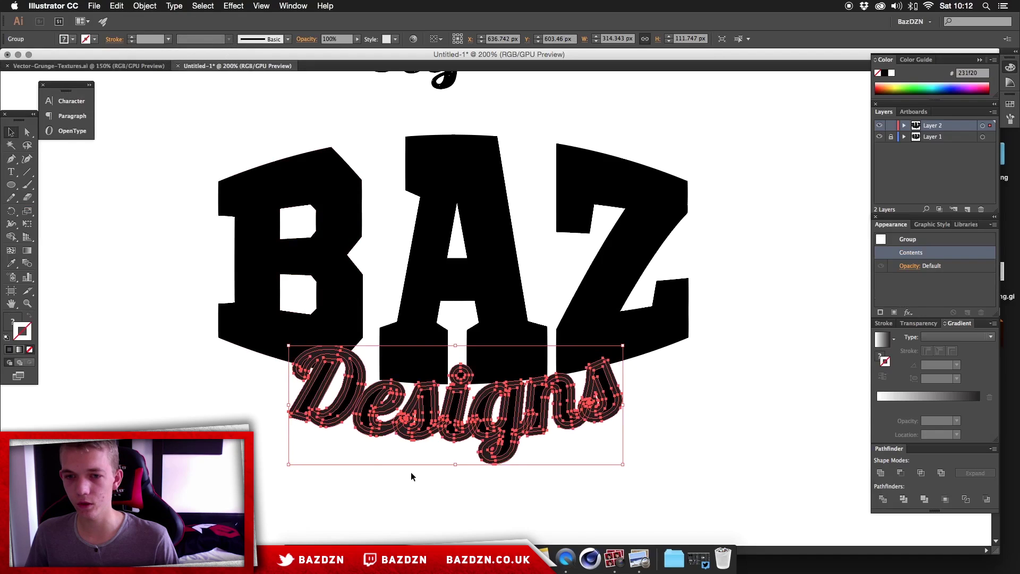
Combine the B, A and Z letter shapes into one compound path
{"action": "left_click", "coordinate": [654, 399]}
{"action": "left_click", "coordinate": [595, 376]}
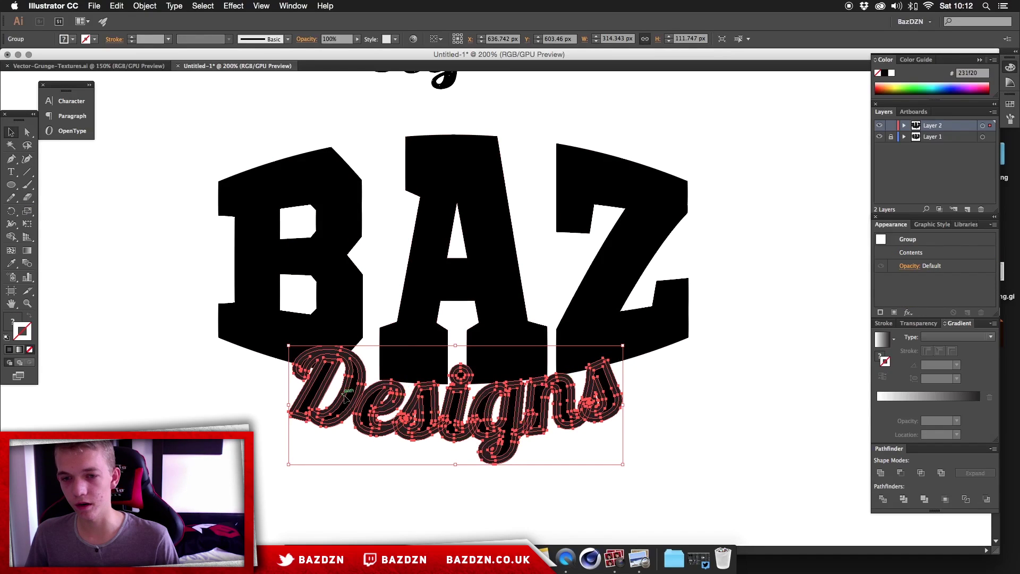
{"action": "left_click", "coordinate": [523, 356]}
{"action": "left_click", "coordinate": [685, 428]}
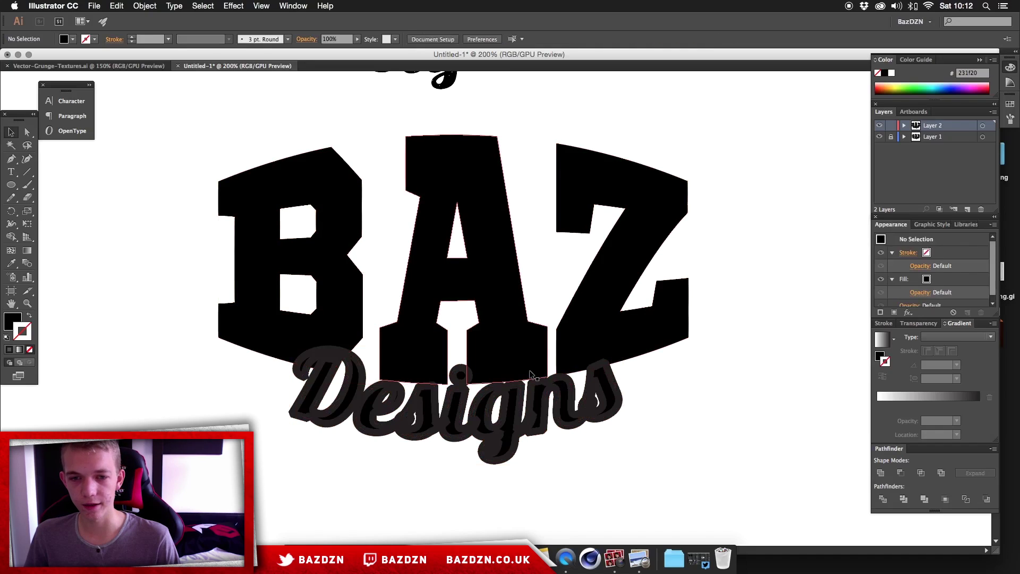
{"action": "left_click", "coordinate": [599, 346]}
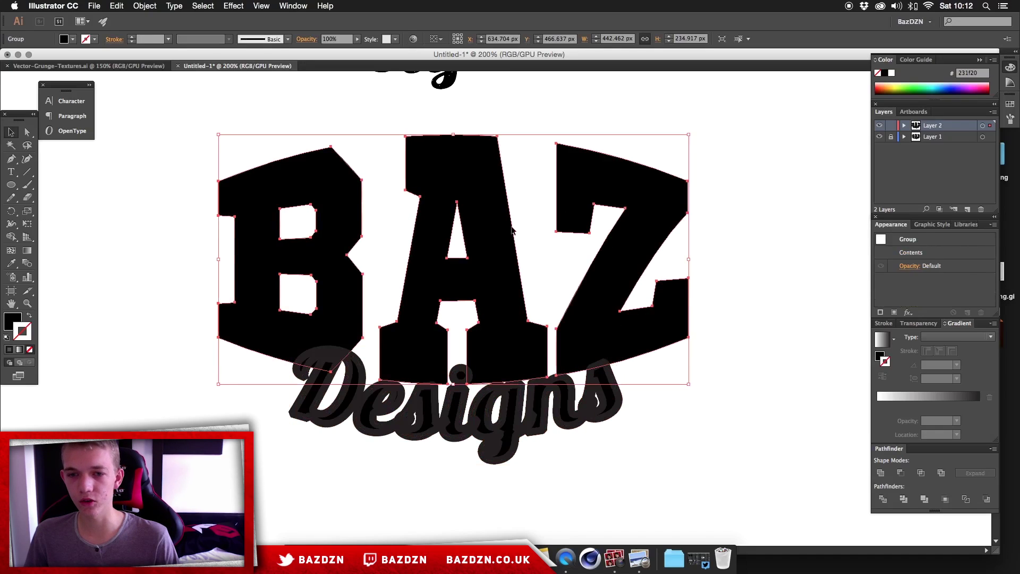
{"action": "key", "text": "super+8"}
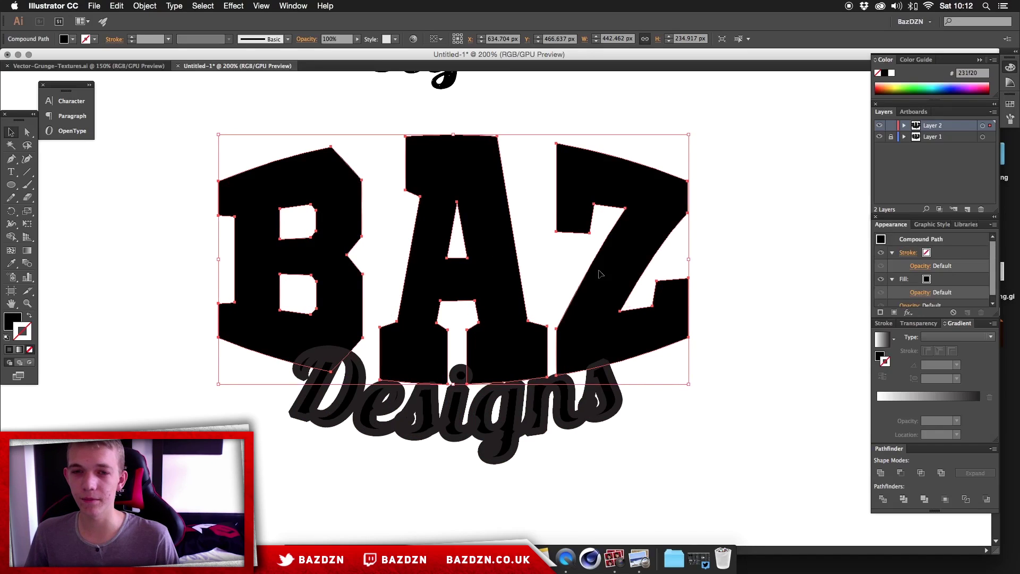
{"action": "left_click", "coordinate": [633, 390]}
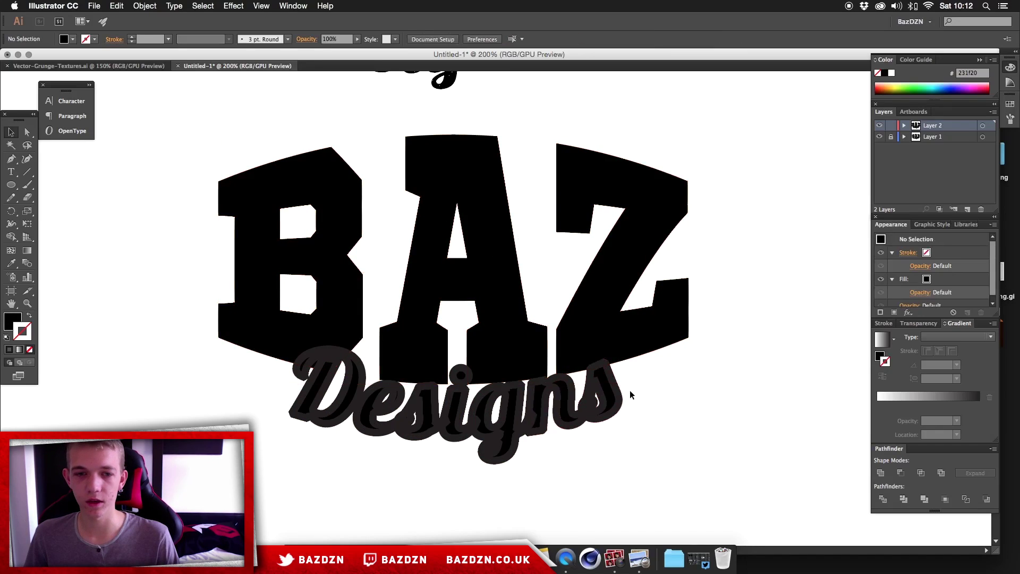
Apply Minus Front to the "Designs" group and the BAZ compound path to cut a gap around the script lettering
{"action": "left_click", "coordinate": [615, 388]}
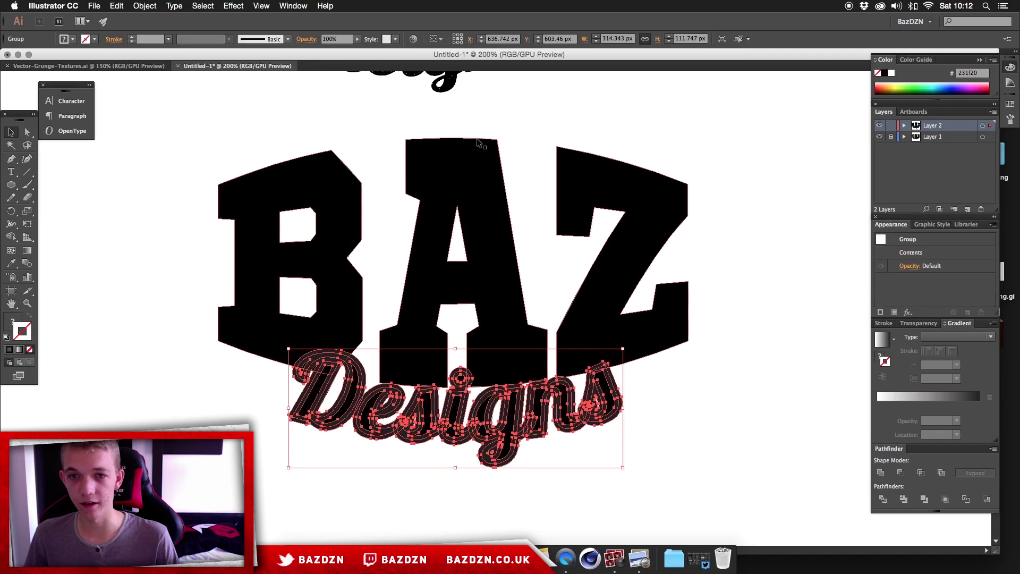
{"action": "scroll", "coordinate": [478, 143], "scroll_direction": "up", "scroll_amount": 1}
{"action": "scroll", "coordinate": [643, 439], "scroll_direction": "down", "scroll_amount": 2}
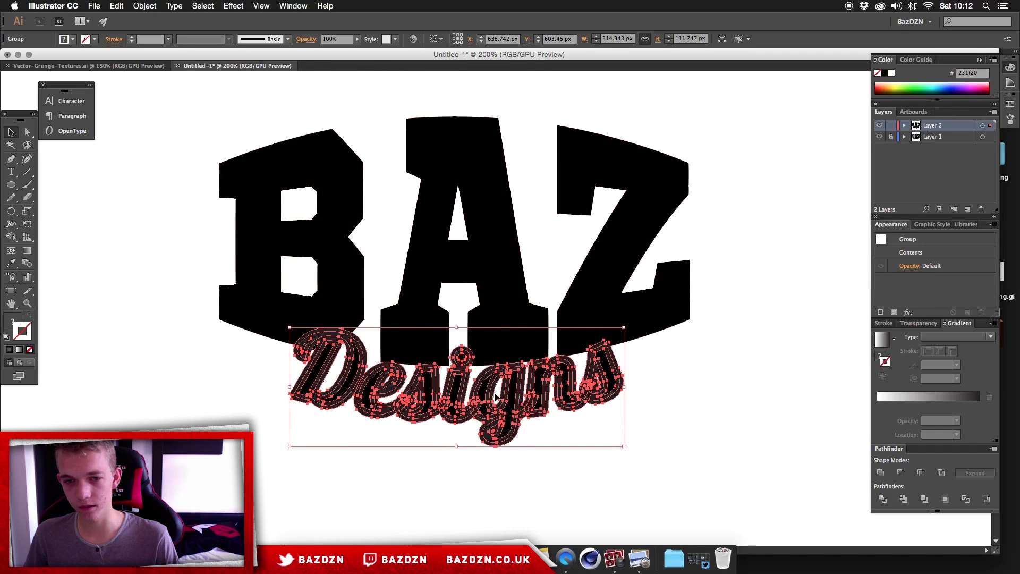
{"action": "left_click", "coordinate": [499, 238], "text": "shift"}
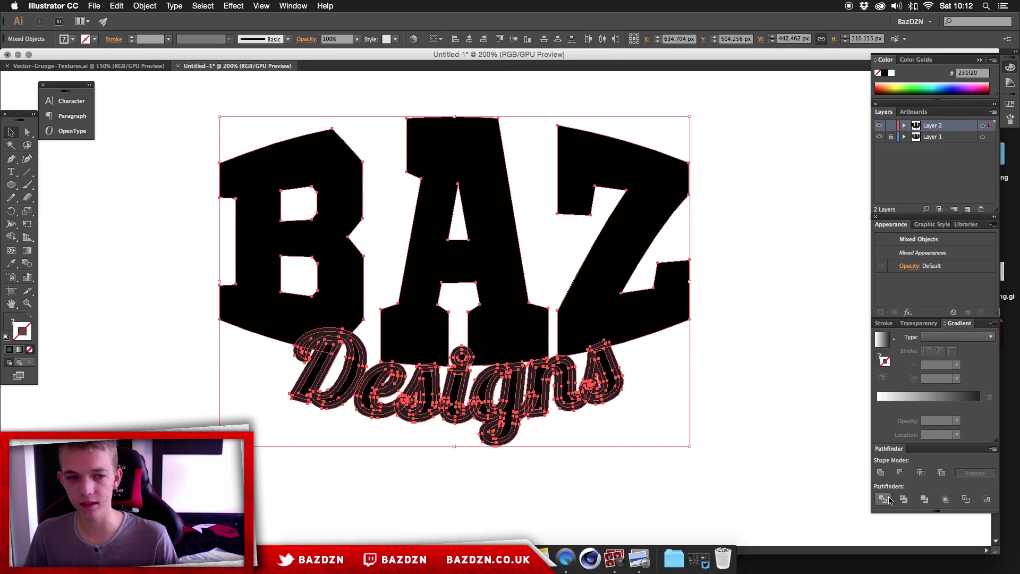
{"action": "left_click", "coordinate": [906, 473]}
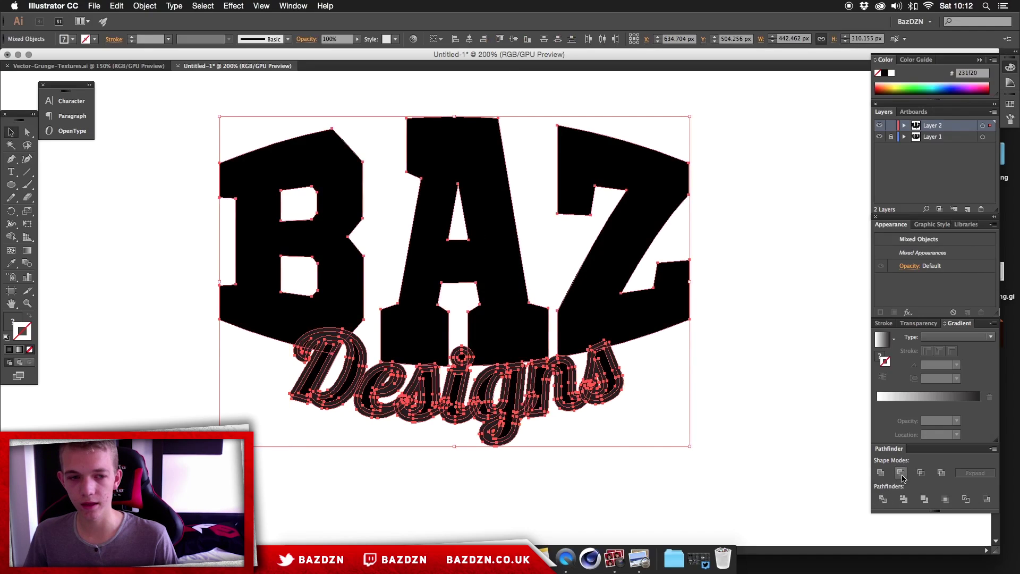
{"action": "left_click", "coordinate": [773, 461]}
Examine the cut-out around "Designs" and compare the recreated logo with the original above it
{"action": "key", "text": "super+equal"}
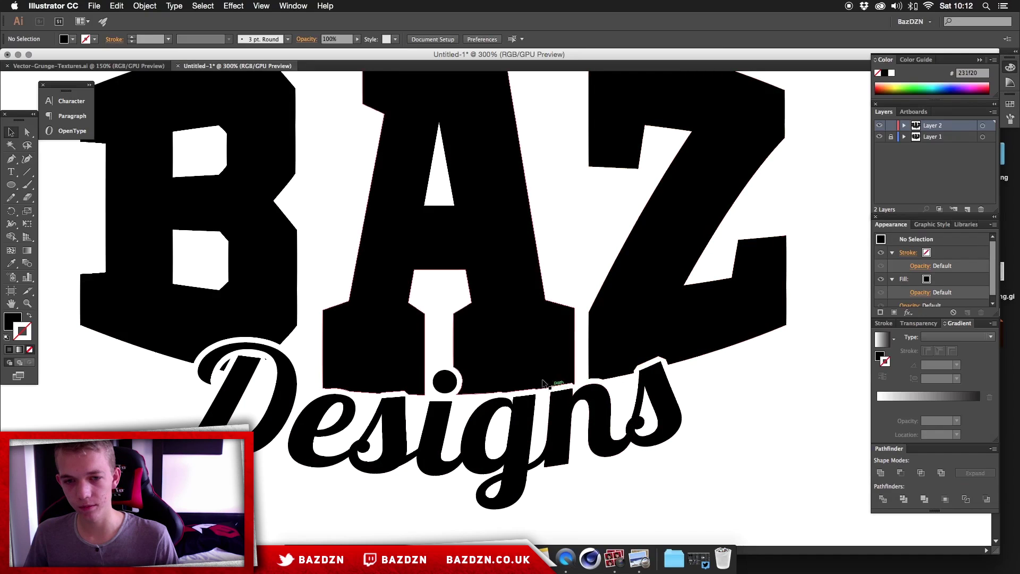
{"action": "key", "text": "super+minus"}
{"action": "key", "text": "super+minus"}
{"action": "key", "text": "super+minus"}
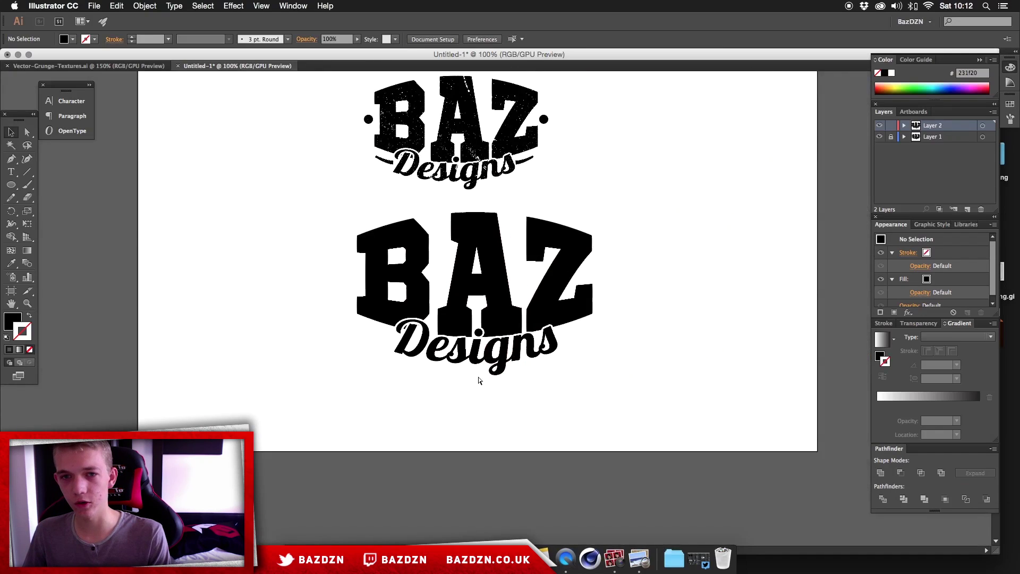
{"action": "key", "text": "super+equal"}
{"action": "scroll", "coordinate": [481, 378], "scroll_direction": "up", "scroll_amount": 4}
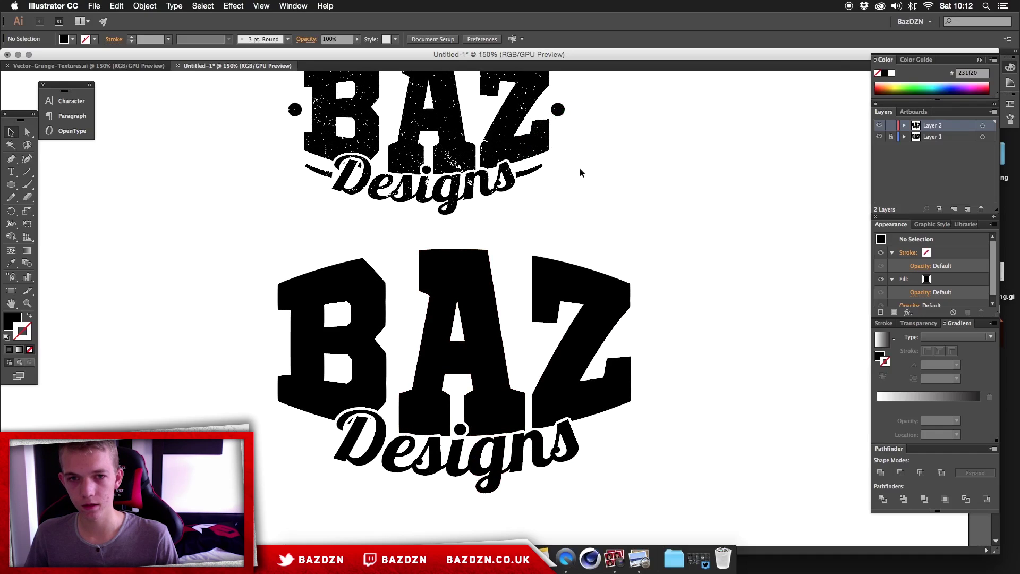
{"action": "scroll", "coordinate": [576, 168], "scroll_direction": "up", "scroll_amount": 1}
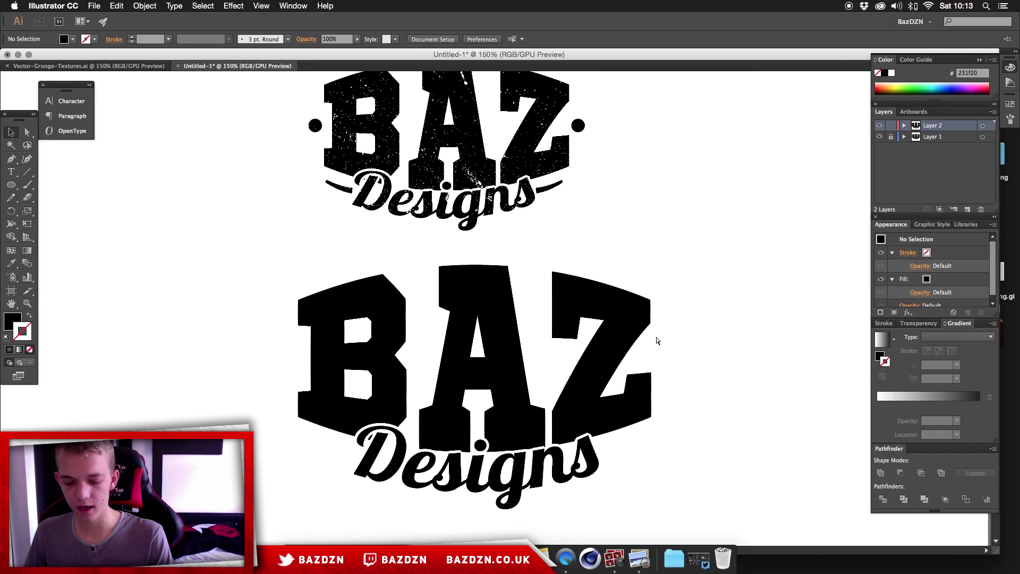
Draw a black circle about 30 px in diameter just left of the B at mid-height with the Ellipse tool
{"action": "key", "text": "super+equal"}
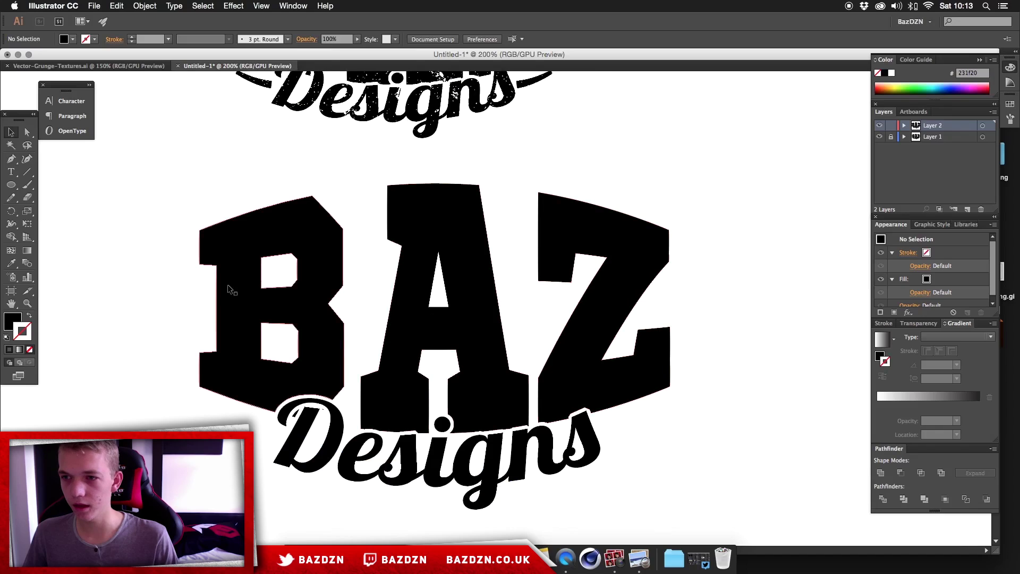
{"action": "scroll", "coordinate": [200, 98], "scroll_direction": "up", "scroll_amount": 5}
{"action": "scroll", "coordinate": [183, 204], "scroll_direction": "down", "scroll_amount": 7}
{"action": "left_click", "coordinate": [10, 186]}
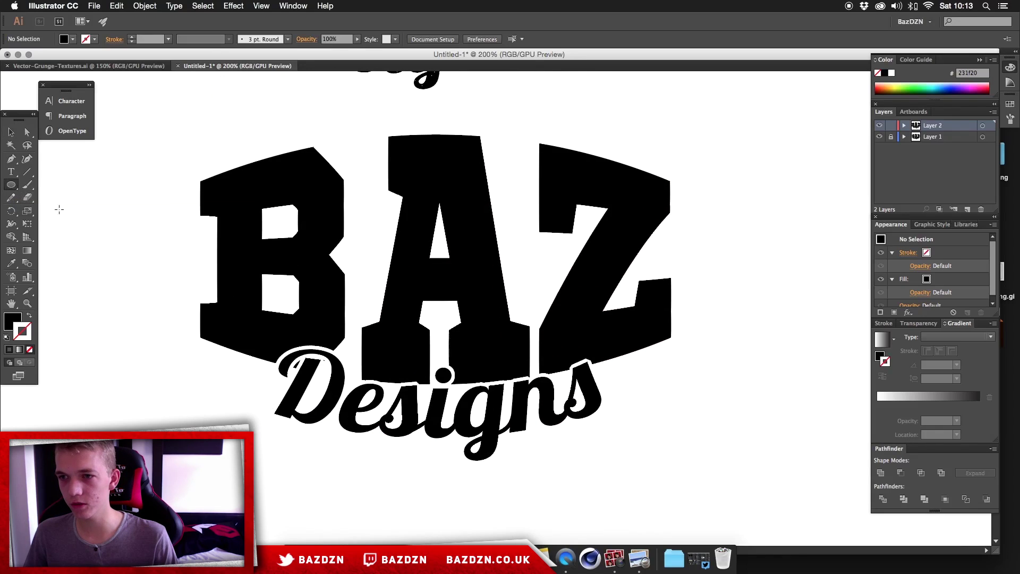
{"action": "left_click", "coordinate": [11, 190]}
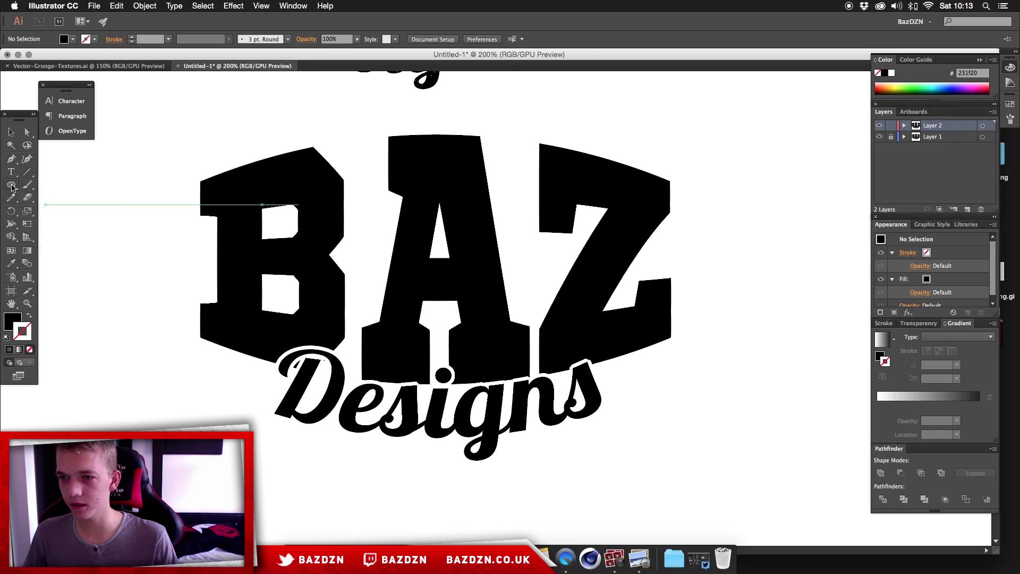
{"action": "left_click", "coordinate": [11, 186]}
{"action": "left_click_drag", "start_coordinate": [12, 187], "coordinate": [59, 210]}
{"action": "left_click", "coordinate": [12, 186]}
{"action": "scroll", "coordinate": [173, 271], "scroll_direction": "up", "scroll_amount": 1}
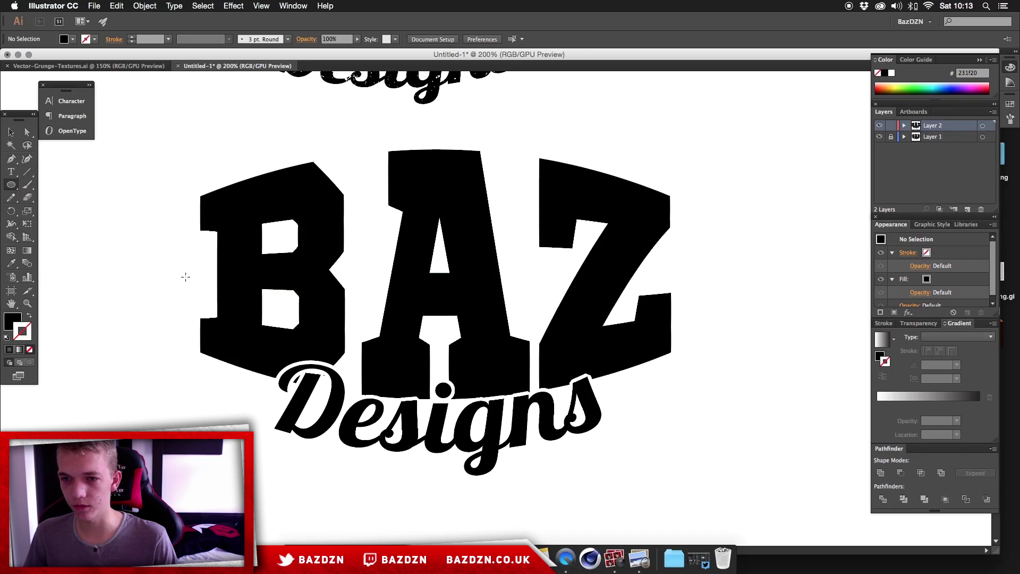
{"action": "mouse_move", "coordinate": [181, 274]}
{"action": "left_mouse_down"}
{"action": "mouse_move", "coordinate": [205, 297]}
{"action": "mouse_move", "coordinate": [167, 274]}
{"action": "mouse_move", "coordinate": [216, 322]}
{"action": "mouse_move", "coordinate": [159, 258]}
{"action": "mouse_move", "coordinate": [154, 377]}
{"action": "mouse_move", "coordinate": [128, 367]}
{"action": "mouse_move", "coordinate": [111, 272]}
{"action": "mouse_move", "coordinate": [149, 327]}
{"action": "mouse_move", "coordinate": [111, 292]}
{"action": "mouse_move", "coordinate": [143, 328]}
{"action": "mouse_move", "coordinate": [190, 279]}
{"action": "left_mouse_up"}
Duplicate the circle horizontally to the right side of the Z
{"action": "key", "text": "v"}
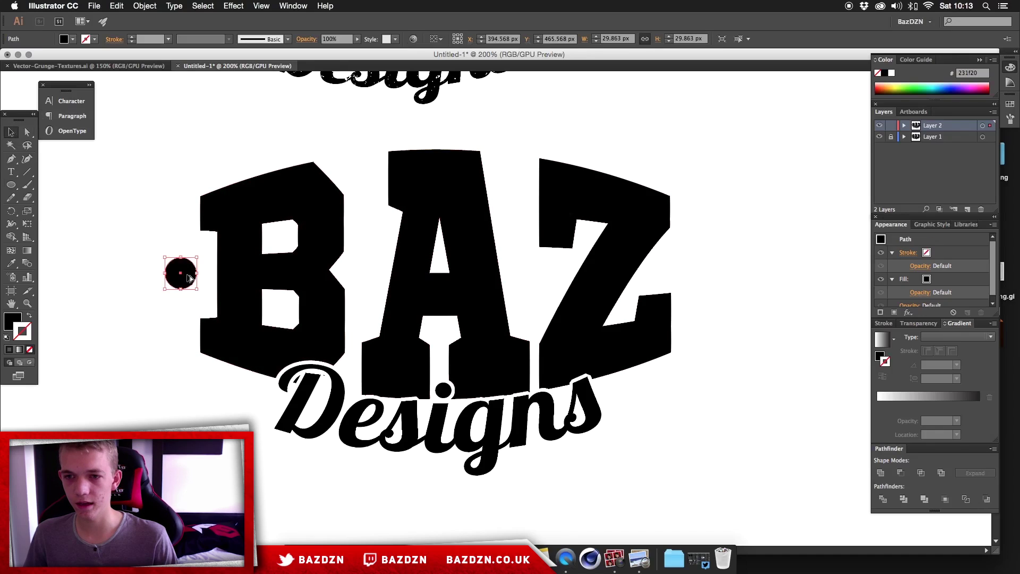
{"action": "left_click_drag", "start_coordinate": [189, 278], "coordinate": [695, 292]}
{"action": "left_click", "coordinate": [365, 299]}
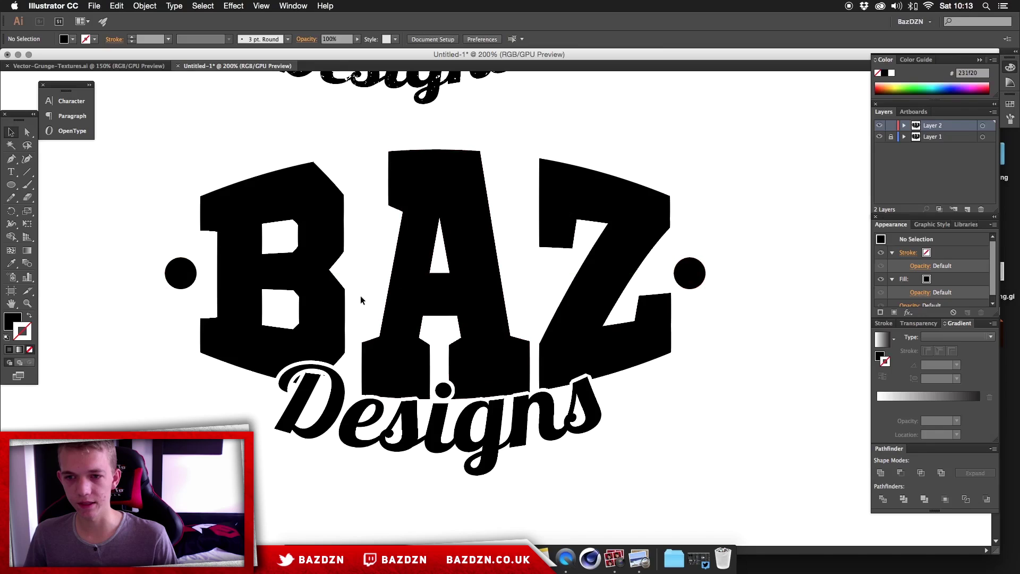
Nudge the right-hand circle slightly closer to the Z to even out the spacing
{"action": "key", "text": "super+minus"}
{"action": "key", "text": "super+minus"}
{"action": "scroll", "coordinate": [741, 278], "scroll_direction": "left", "scroll_amount": 10}
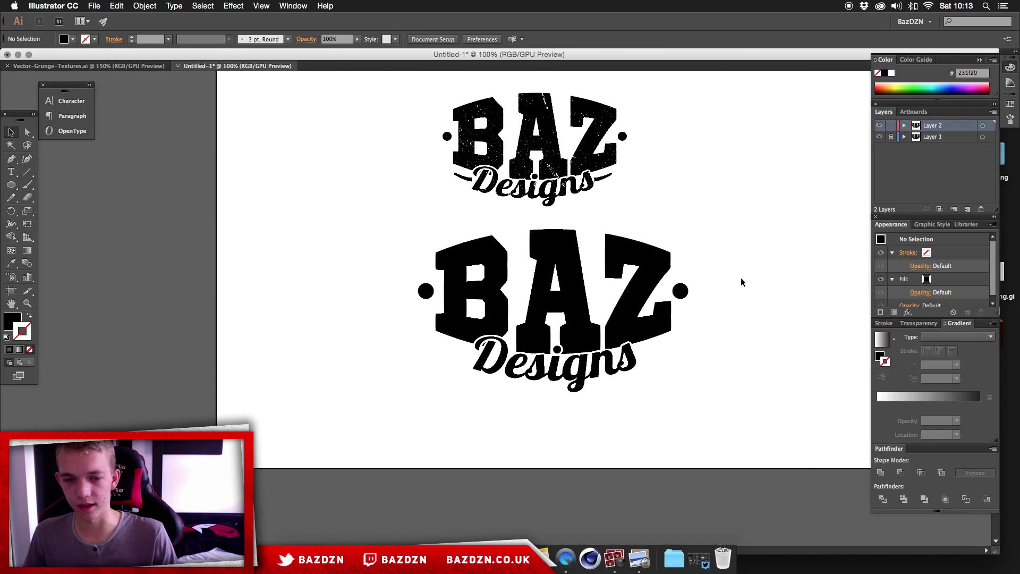
{"action": "scroll", "coordinate": [741, 277], "scroll_direction": "left", "scroll_amount": 10}
{"action": "key", "text": "super+plus"}
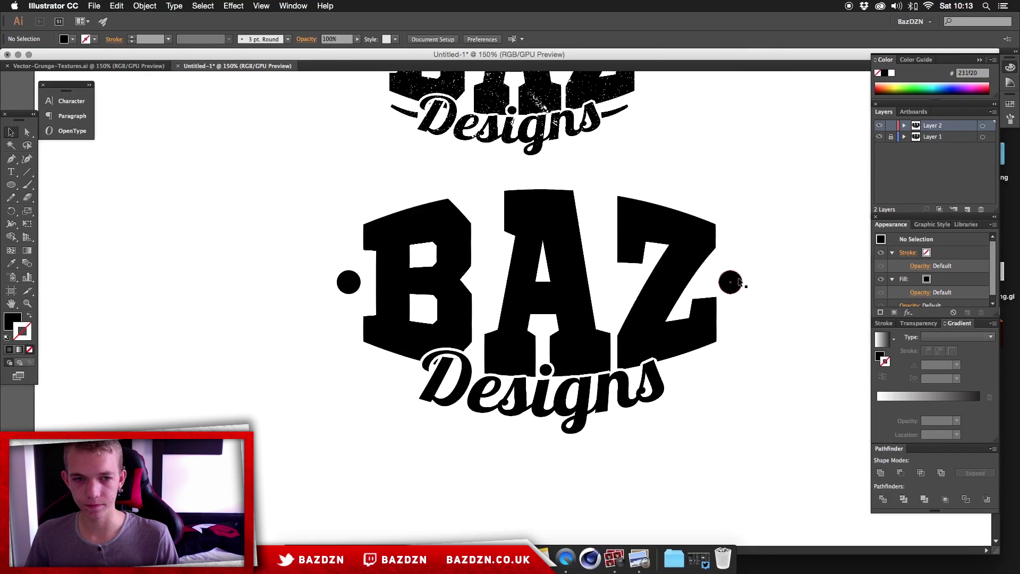
{"action": "left_click_drag", "start_coordinate": [736, 287], "coordinate": [731, 287]}
{"action": "left_click", "coordinate": [773, 299]}
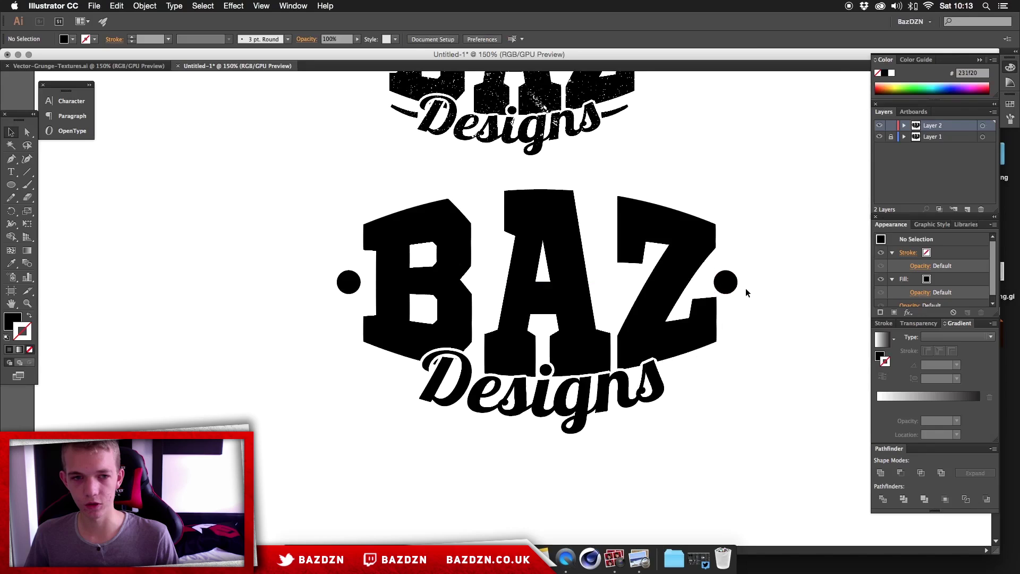
Draw an open curve about 73 by 27 px below the B with the Pen tool, using a black stroke and no fill
{"action": "scroll", "coordinate": [749, 303], "scroll_direction": "right", "scroll_amount": 5}
{"action": "scroll", "coordinate": [749, 303], "scroll_direction": "up", "scroll_amount": 2}
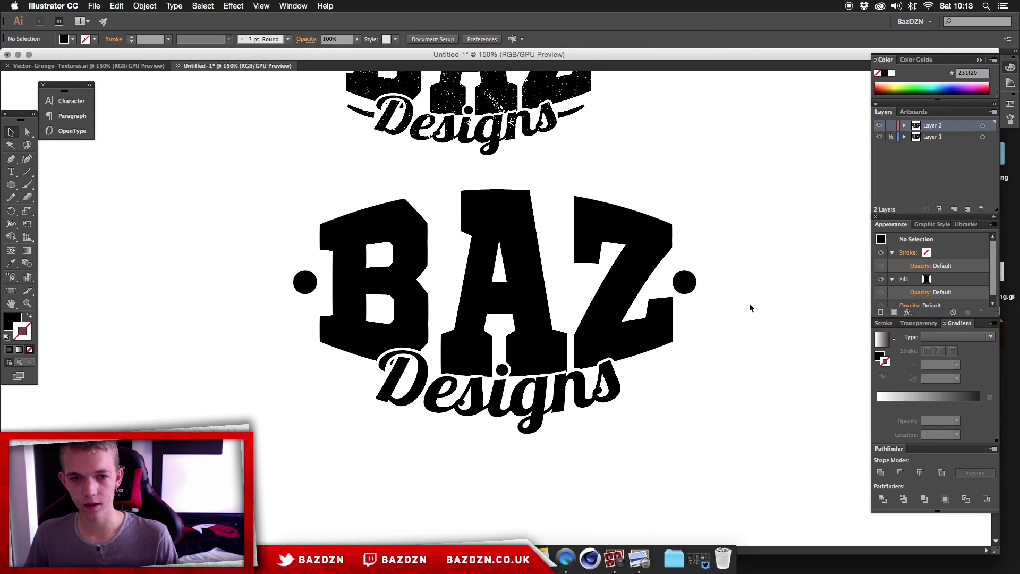
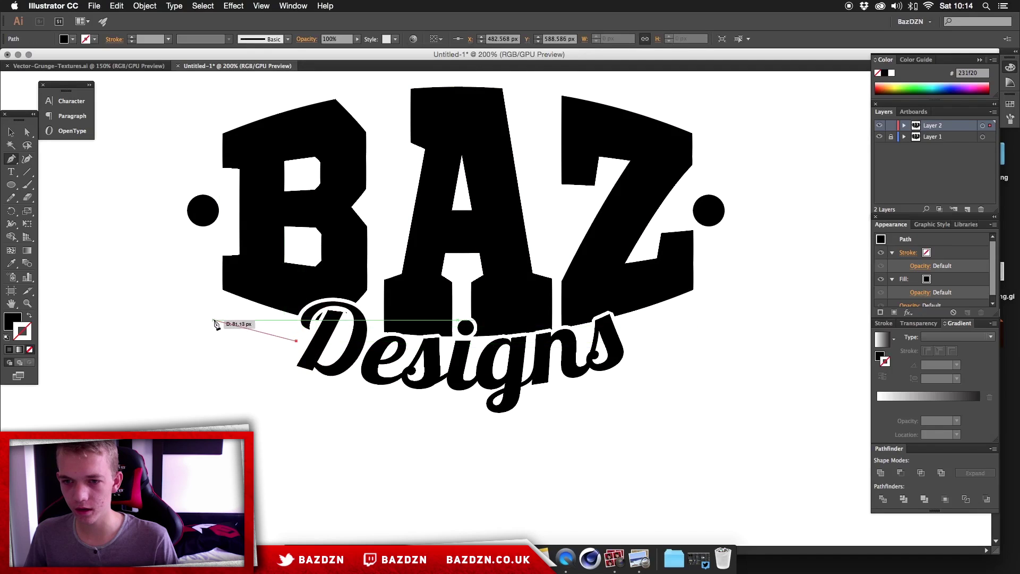
{"action": "left_click_drag", "start_coordinate": [216, 321], "coordinate": [205, 296]}
{"action": "key", "text": "super+z"}
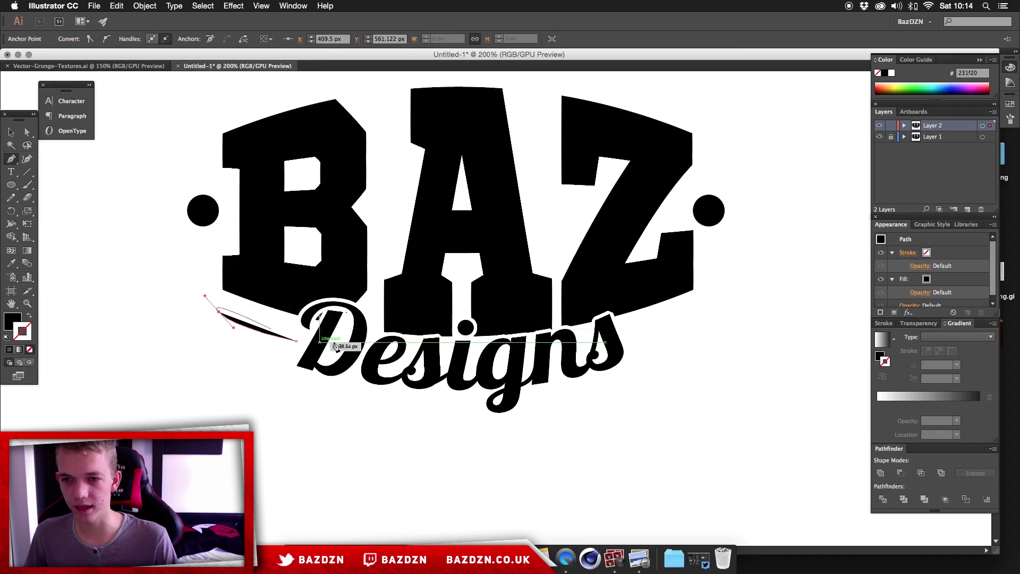
{"action": "left_click", "coordinate": [29, 316]}
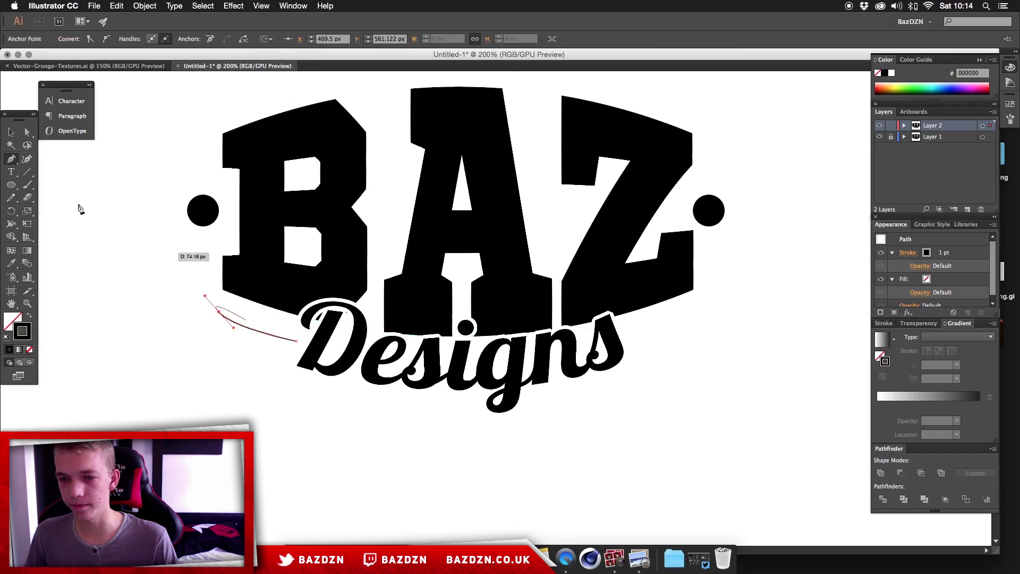
Set the stroke weight of the curved line beside the "D" to 7 pt
{"action": "left_click", "coordinate": [8, 135]}
{"action": "left_click", "coordinate": [247, 327]}
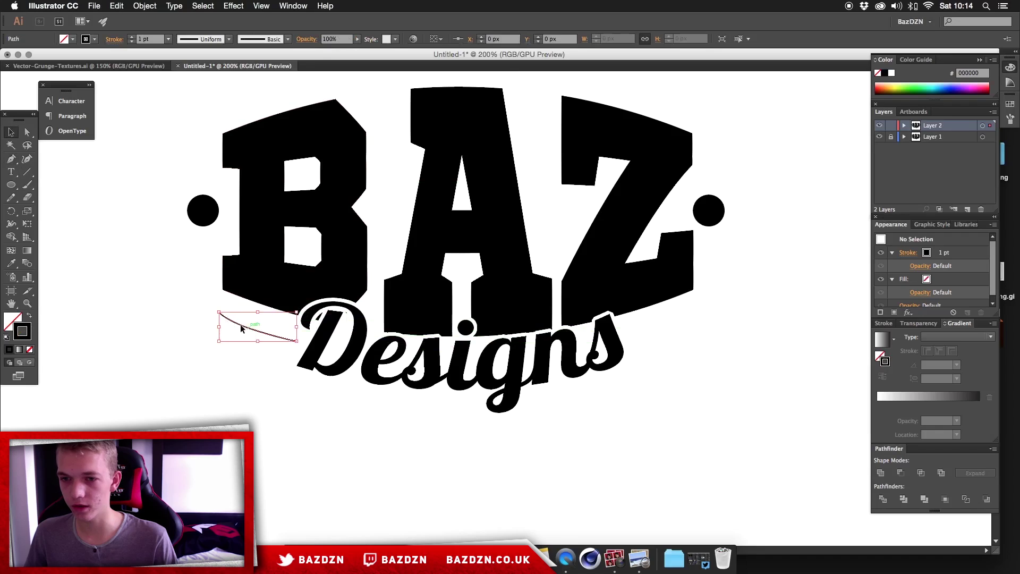
{"action": "left_click", "coordinate": [130, 37]}
{"action": "left_click", "coordinate": [130, 37]}
{"action": "left_click", "coordinate": [130, 37]}
{"action": "left_click", "coordinate": [130, 37]}
{"action": "left_click", "coordinate": [130, 37]}
{"action": "left_click", "coordinate": [130, 38]}
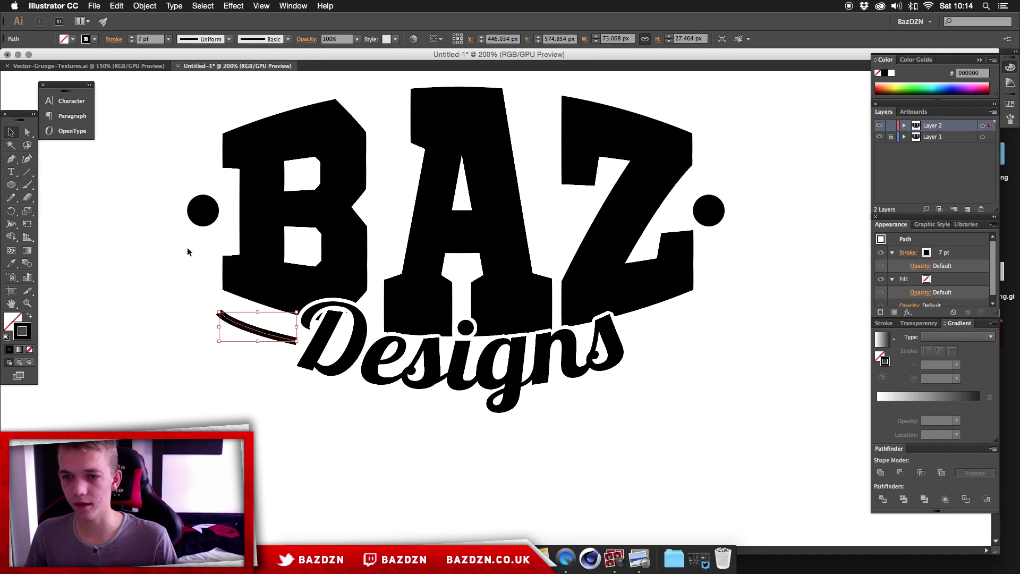
{"action": "left_click", "coordinate": [200, 266]}
Inspect the ends of the curved line up close and compare it with the accent line in the original logo
{"action": "key", "text": "super+equal"}
{"action": "key", "text": "super+equal"}
{"action": "scroll", "coordinate": [200, 265], "scroll_direction": "left", "scroll_amount": 5}
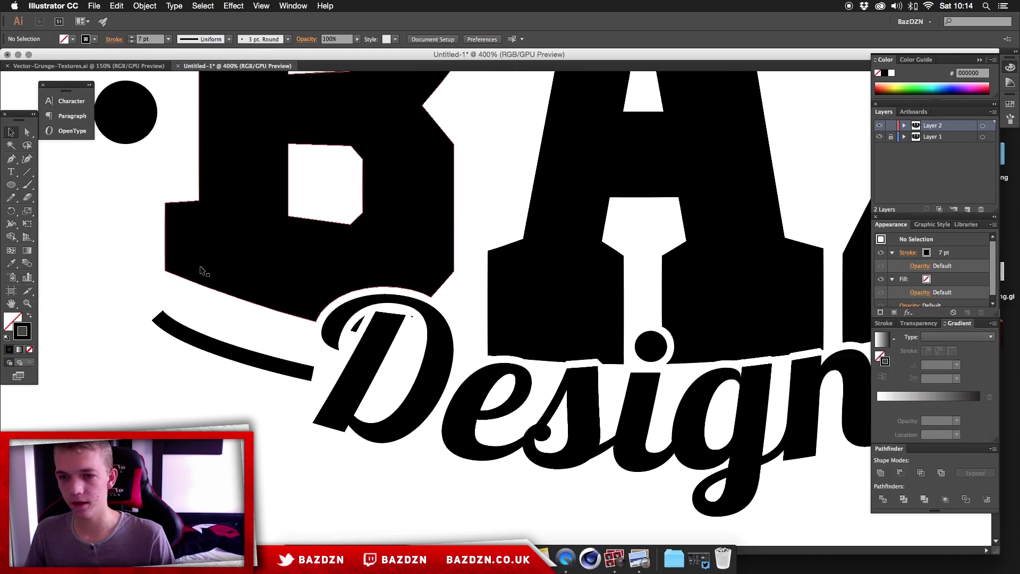
{"action": "key", "text": "super+minus"}
{"action": "key", "text": "super+minus"}
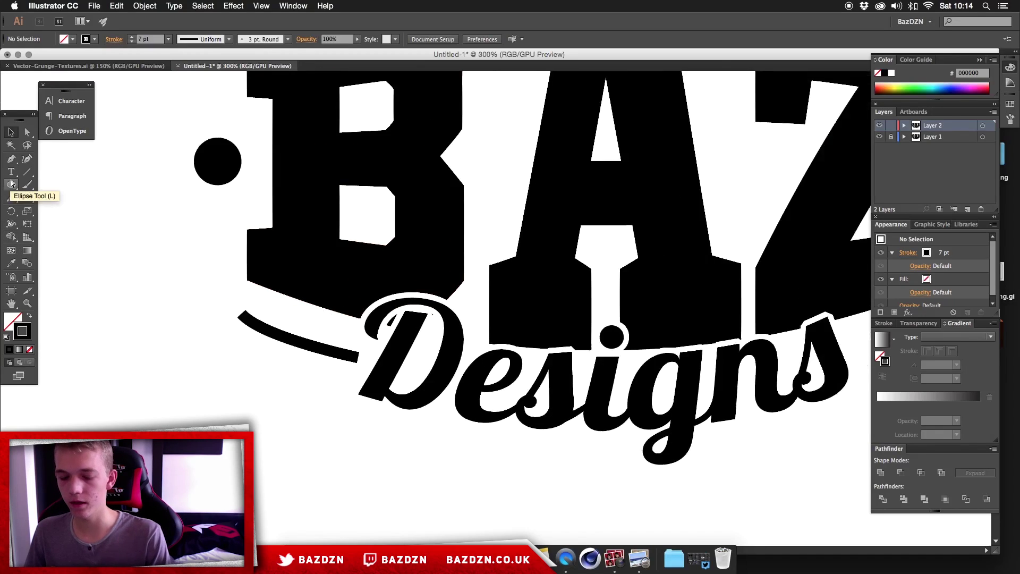
{"action": "scroll", "coordinate": [252, 260], "scroll_direction": "up", "scroll_amount": 5}
{"action": "scroll", "coordinate": [252, 260], "scroll_direction": "down", "scroll_amount": 1}
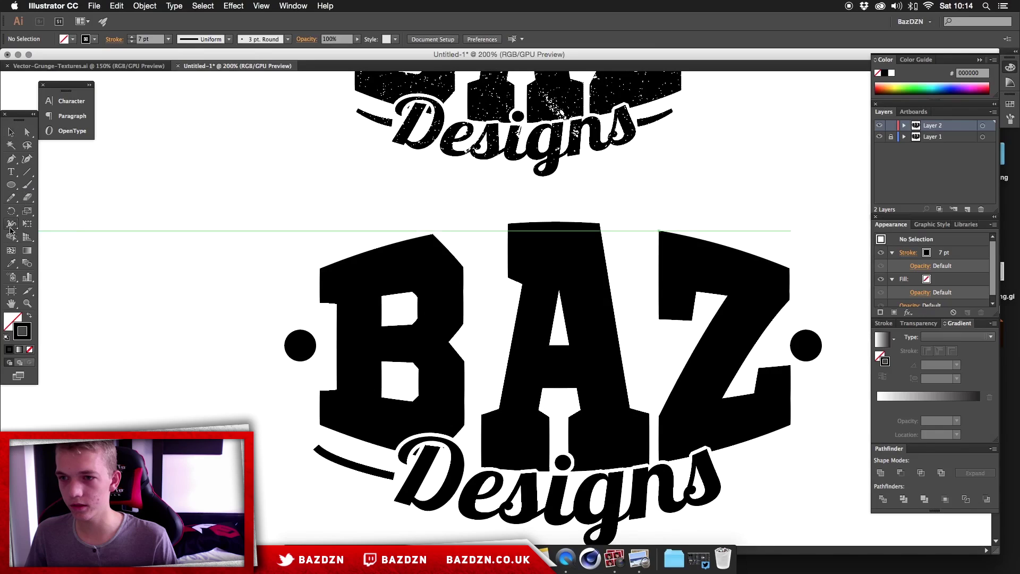
Widen the curved line's end beside the "D" to about 14 px with the Width tool, leaving its outer end thin
{"action": "left_click", "coordinate": [14, 227]}
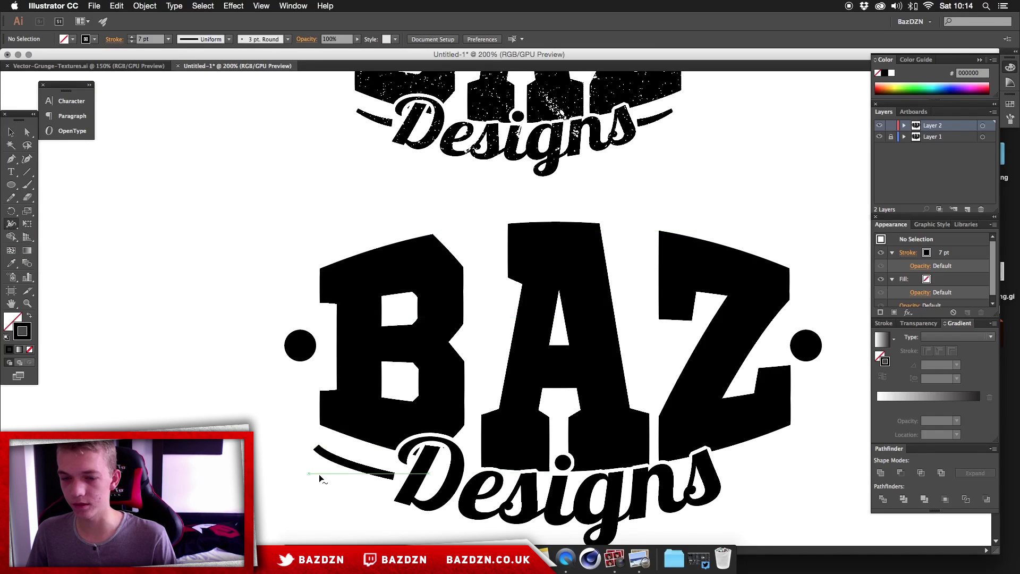
{"action": "key", "text": "super+equal"}
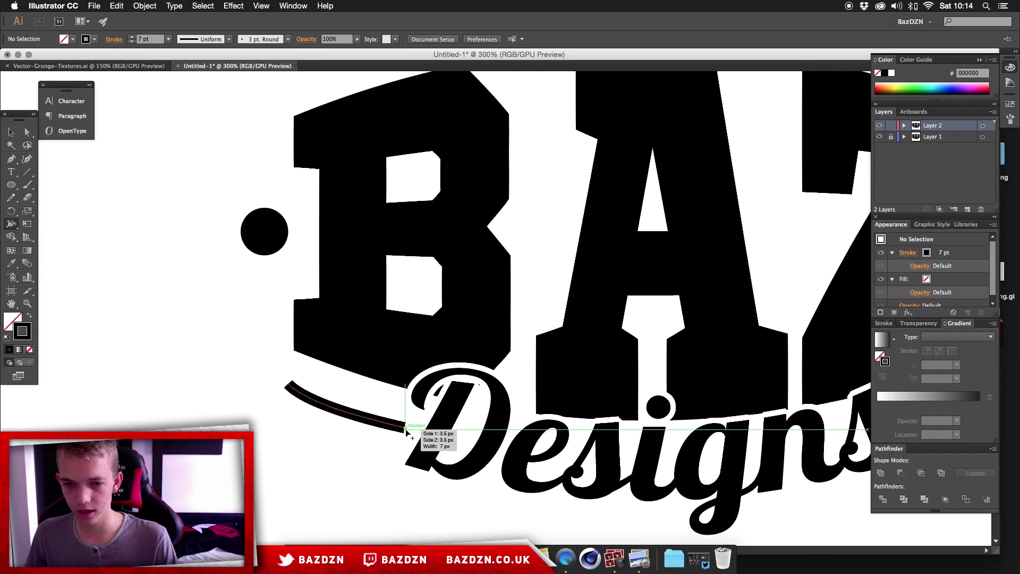
{"action": "left_click_drag", "start_coordinate": [406, 429], "coordinate": [405, 440]}
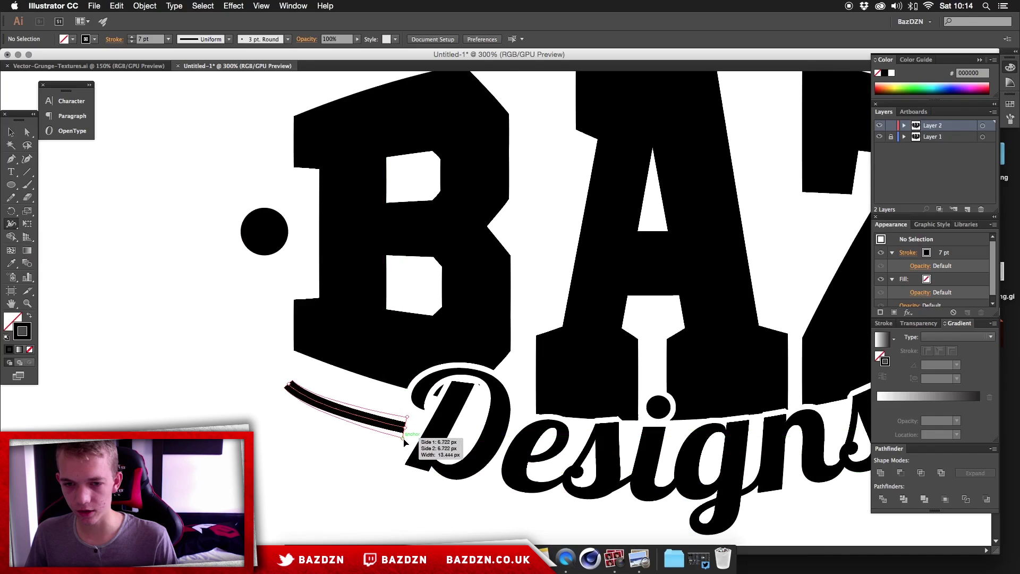
{"action": "key", "text": "v"}
{"action": "key", "text": "super+minus"}
{"action": "key", "text": "super+minus"}
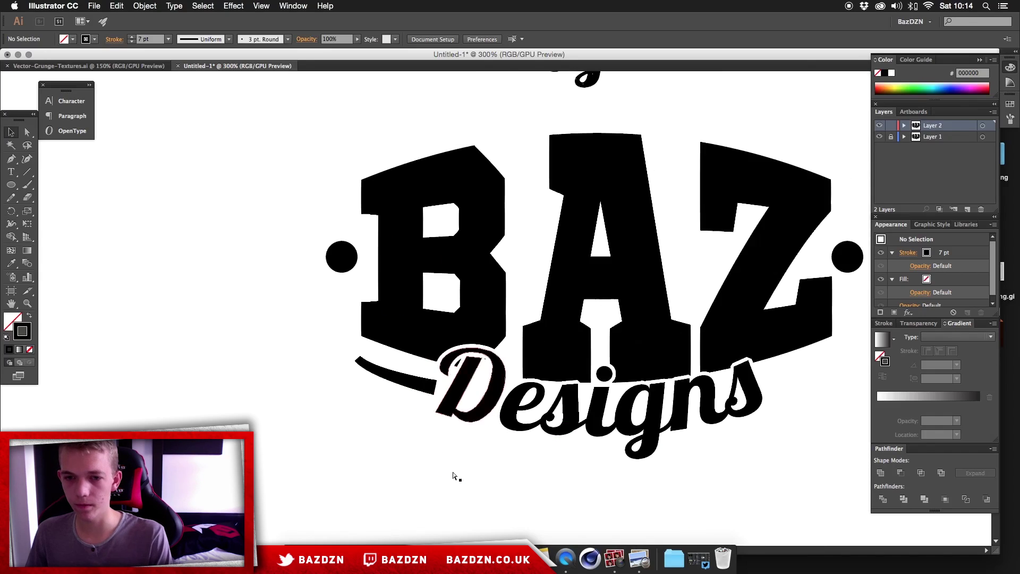
{"action": "key", "text": "super+minus"}
{"action": "key", "text": "super+equal"}
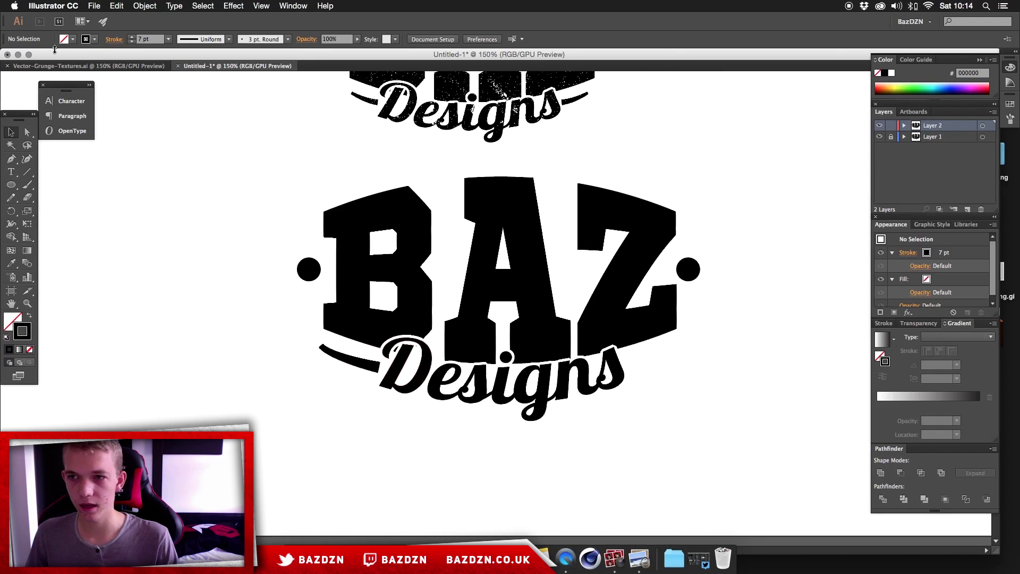
Expand the appearance of the tapered curved line below the B into a filled shape
{"action": "left_click", "coordinate": [367, 365]}
{"action": "left_click", "coordinate": [137, 6]}
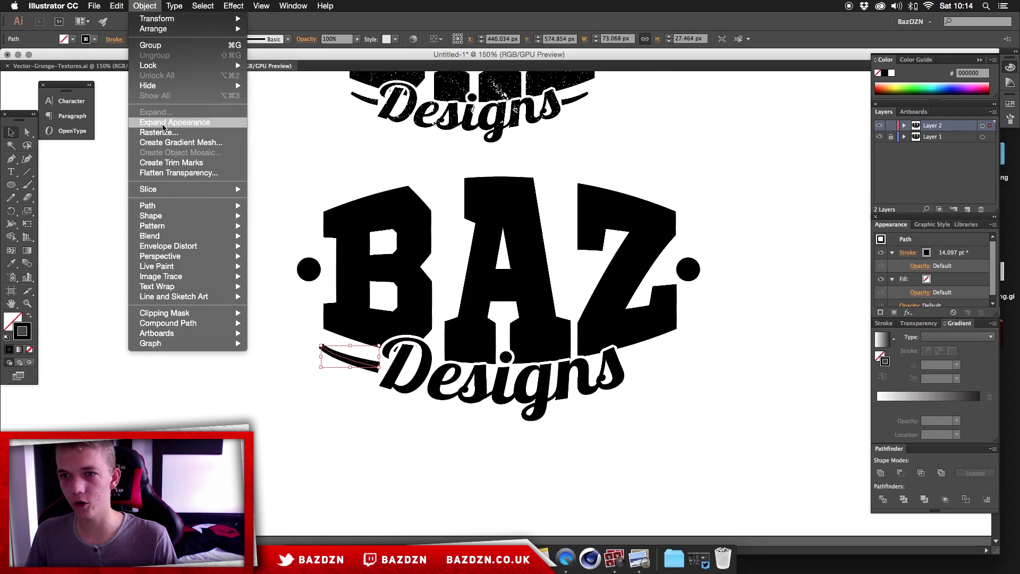
{"action": "left_click", "coordinate": [163, 122]}
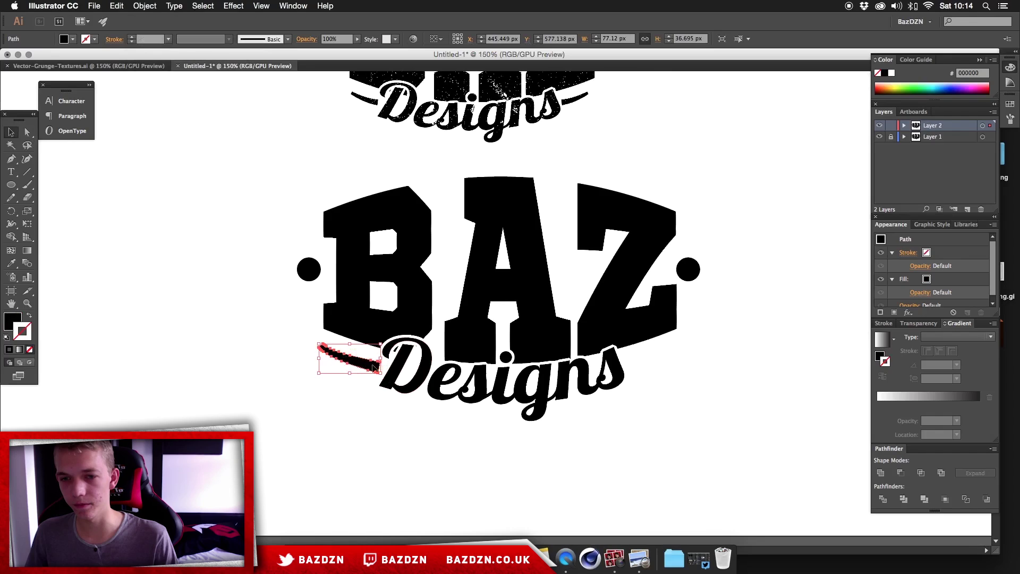
Duplicate the tapered line in place and reflect the copy across the vertical axis
{"action": "scroll", "coordinate": [354, 355], "scroll_direction": "right", "scroll_amount": 5}
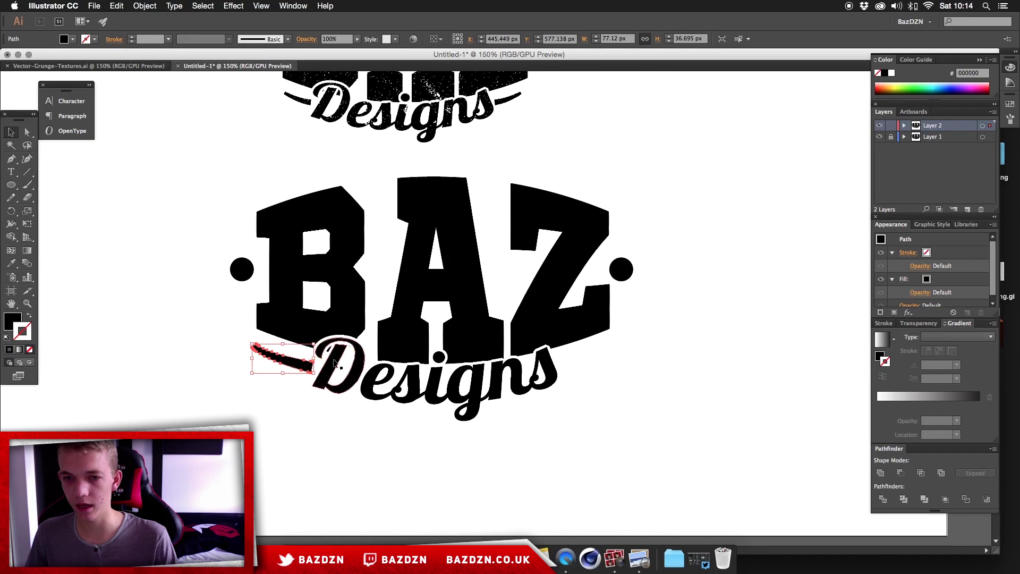
{"action": "key", "text": "super+x"}
{"action": "key", "text": "super+f"}
{"action": "left_click", "coordinate": [297, 368]}
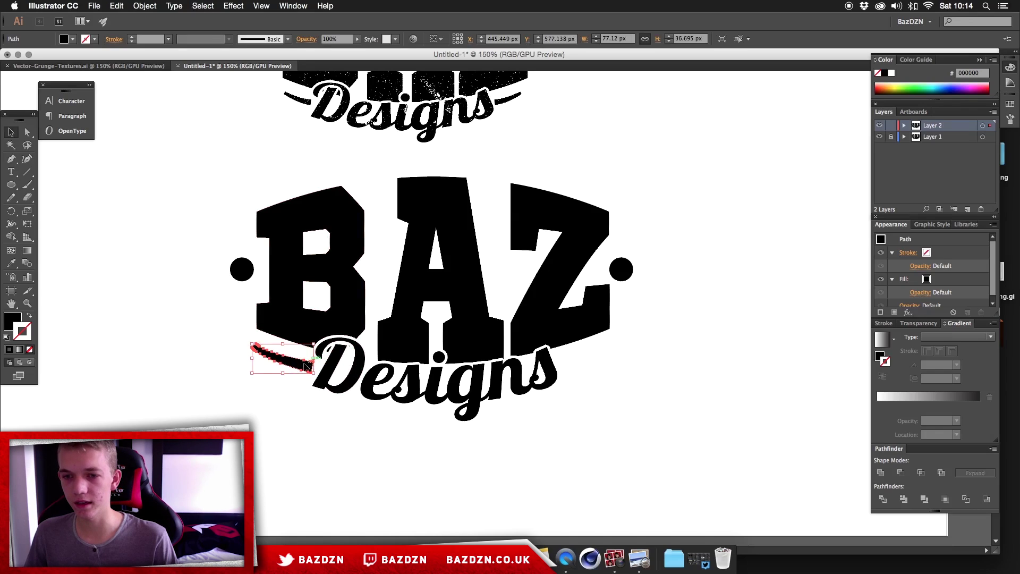
{"action": "mouse_move", "coordinate": [300, 370]}
{"action": "left_mouse_down"}
{"action": "mouse_move", "coordinate": [278, 429]}
{"action": "mouse_move", "coordinate": [299, 371]}
{"action": "left_mouse_up"}
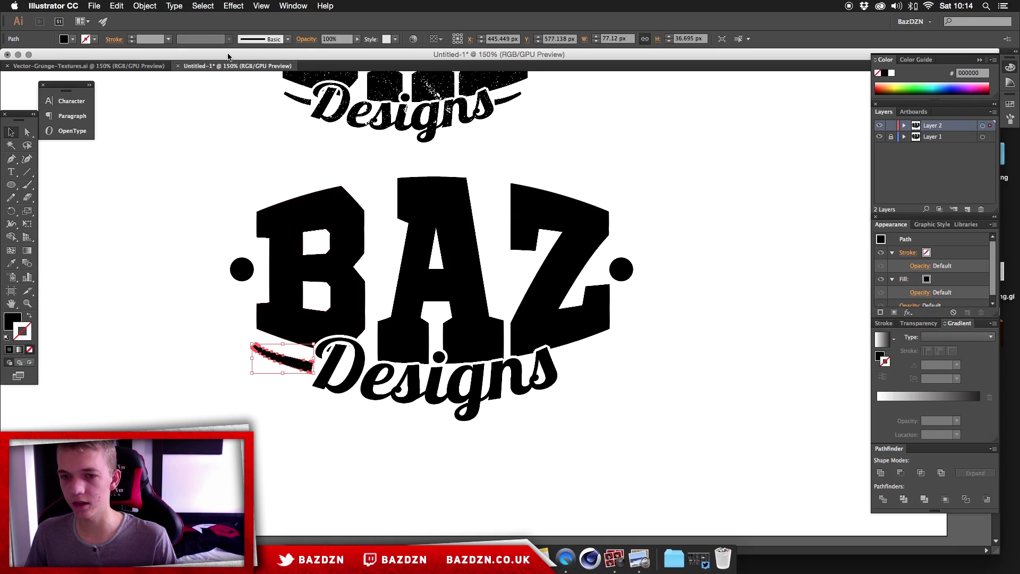
{"action": "left_click", "coordinate": [145, 6]}
{"action": "mouse_move", "coordinate": [152, 17]}
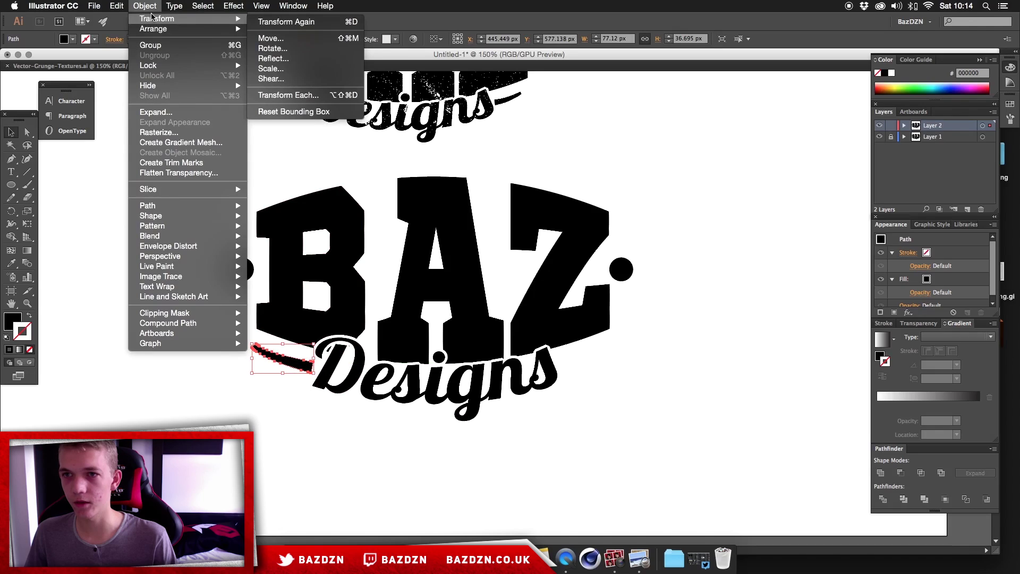
{"action": "left_click", "coordinate": [273, 59]}
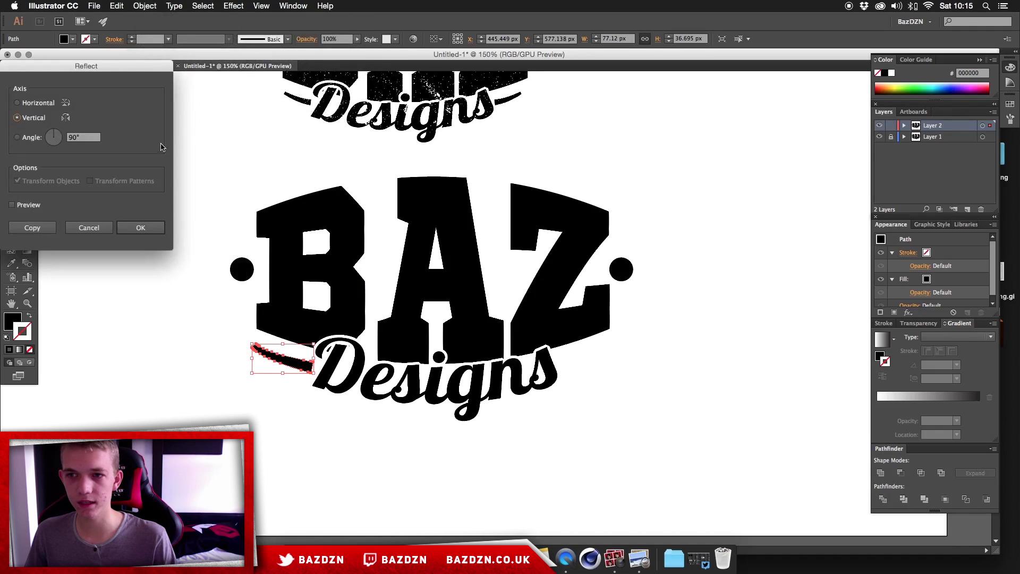
{"action": "left_click", "coordinate": [141, 228]}
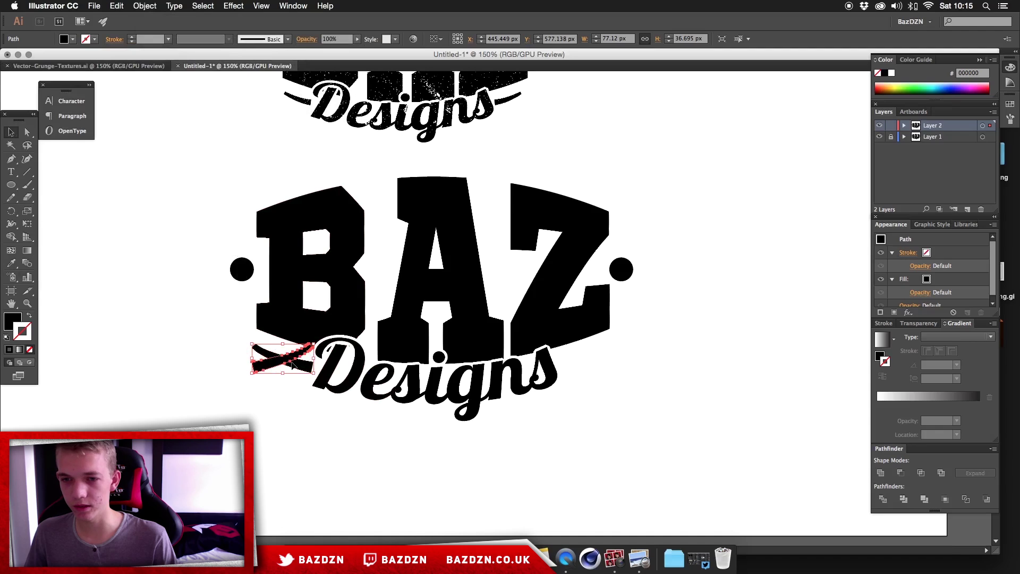
Move the mirrored line below the Z, beside the final "s" of "Designs", level with the original line
{"action": "left_click_drag", "start_coordinate": [268, 364], "coordinate": [576, 365]}
{"action": "left_click", "coordinate": [648, 380]}
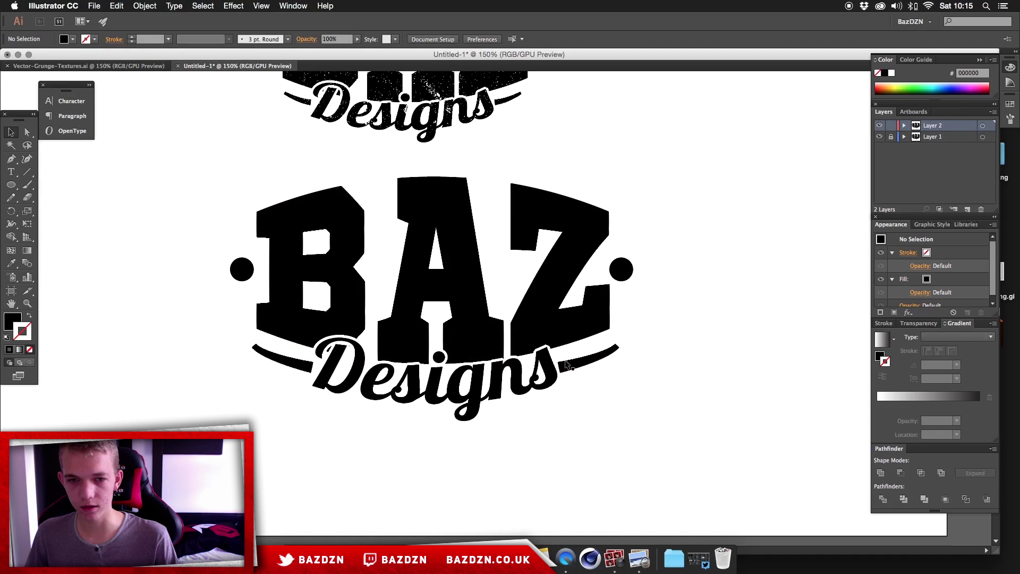
{"action": "key", "text": "super+minus"}
{"action": "key", "text": "super+minus"}
{"action": "key", "text": "super+equal"}
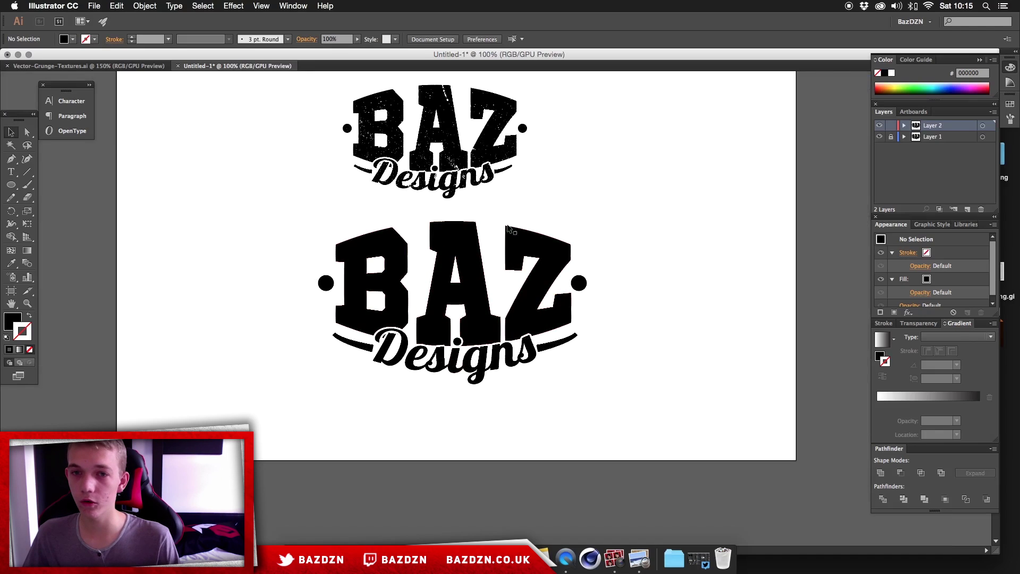
{"action": "scroll", "coordinate": [493, 214], "scroll_direction": "up", "scroll_amount": 1}
{"action": "scroll", "coordinate": [492, 212], "scroll_direction": "up", "scroll_amount": 1}
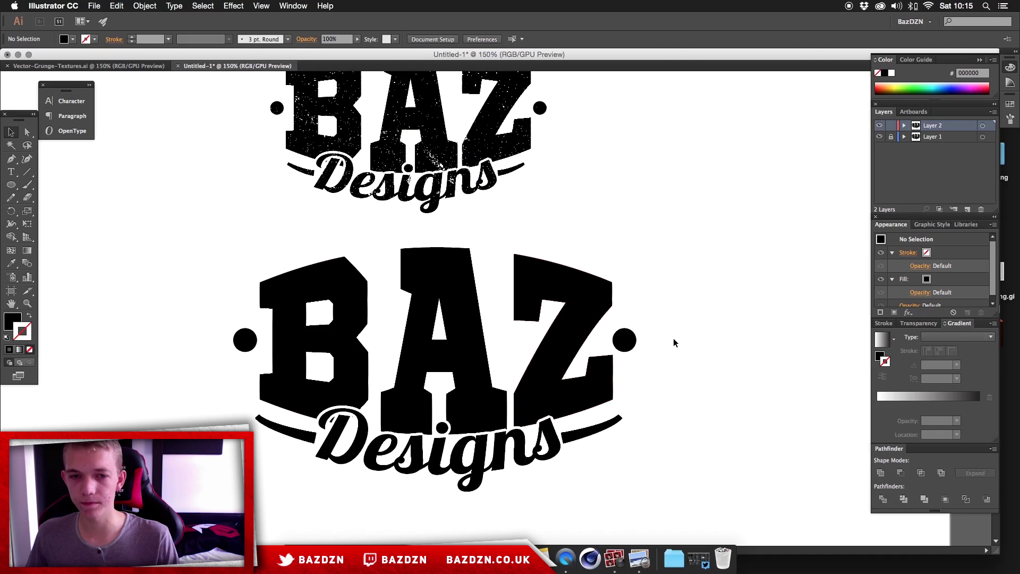
{"action": "key", "text": "super+minus"}
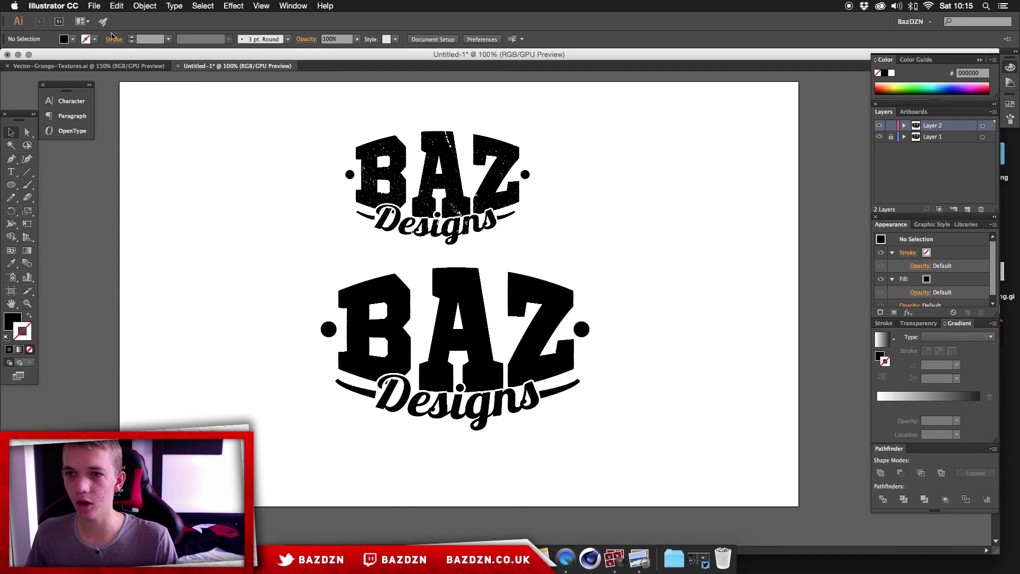
Bring the fourth texture of the first row in Vector-Grunge-Textures.ai into the logo document
{"action": "left_click", "coordinate": [87, 66]}
{"action": "left_click", "coordinate": [350, 269]}
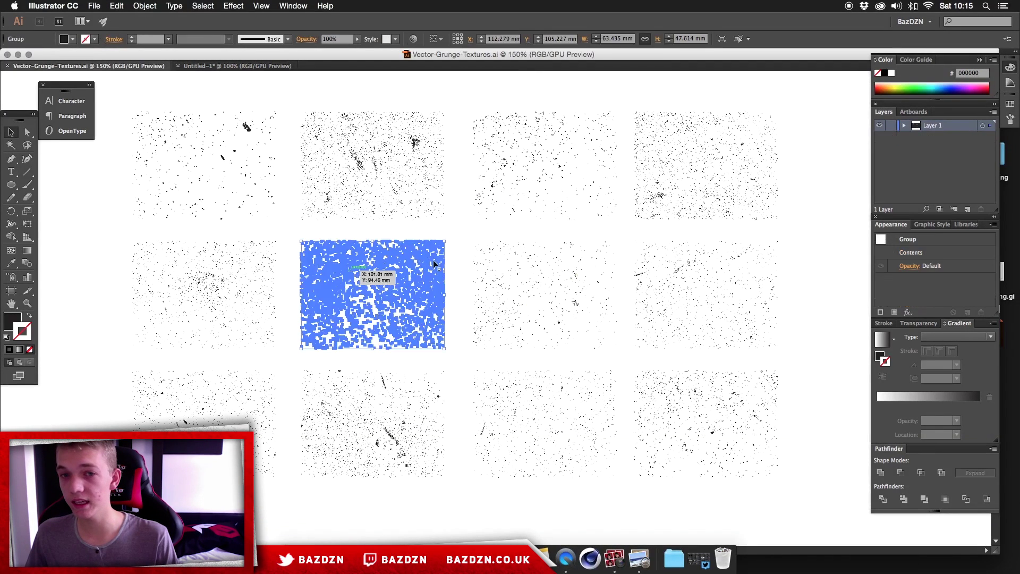
{"action": "left_click", "coordinate": [452, 258]}
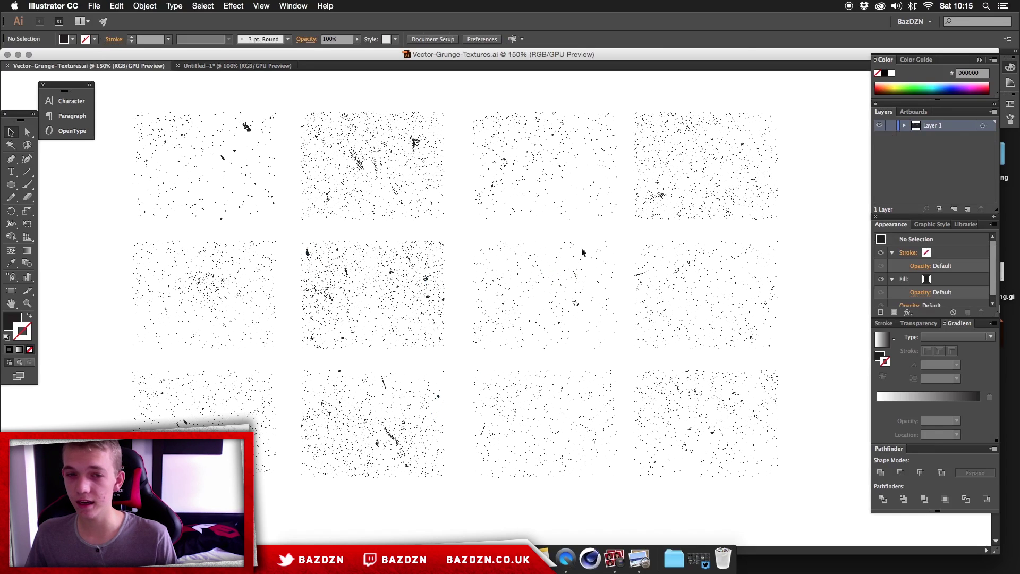
{"action": "left_click", "coordinate": [665, 214]}
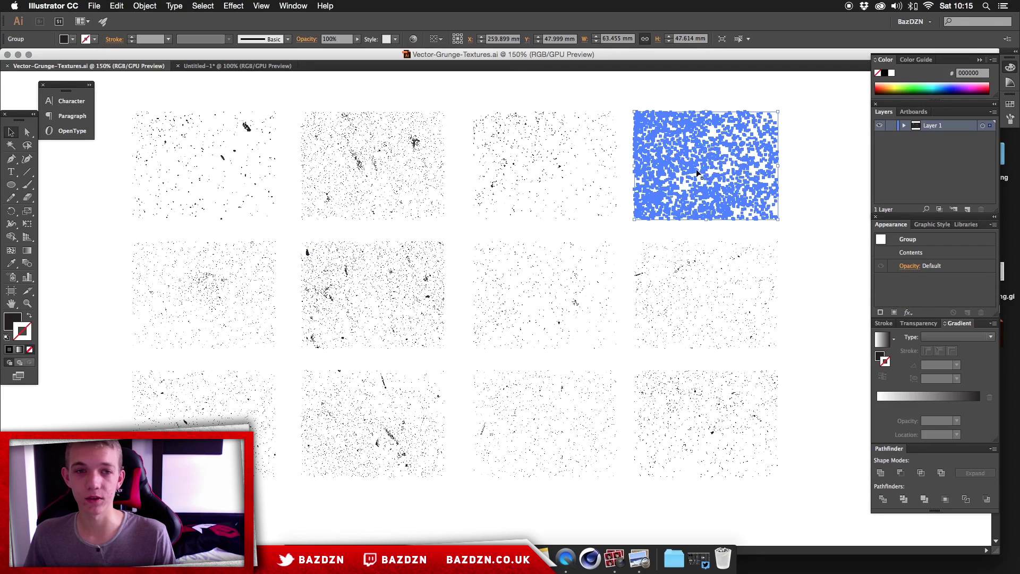
{"action": "left_click_drag", "start_coordinate": [652, 156], "coordinate": [410, 262]}
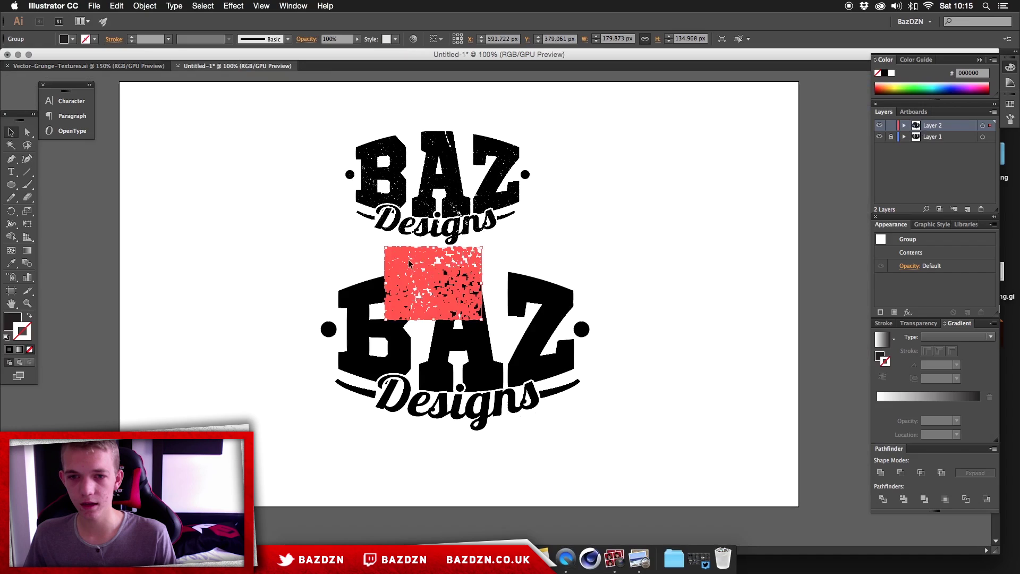
Position and scale the grunge texture to about 553 by 415 px so it covers the whole new logo
{"action": "left_click_drag", "start_coordinate": [340, 268], "coordinate": [328, 264]}
{"action": "left_click_drag", "start_coordinate": [402, 321], "coordinate": [672, 470]}
{"action": "left_click", "coordinate": [649, 436]}
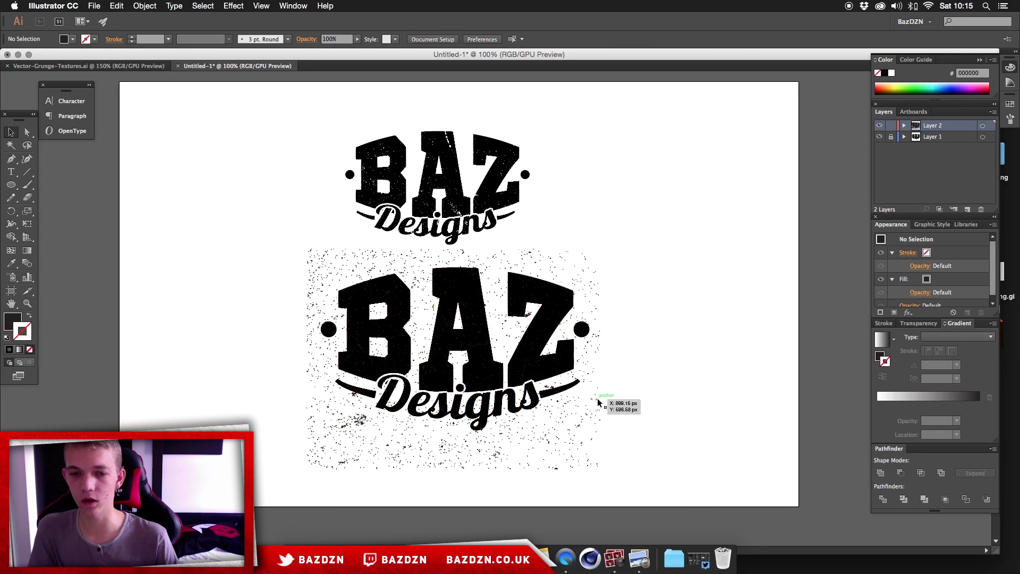
{"action": "left_click", "coordinate": [597, 295]}
{"action": "left_click", "coordinate": [627, 251]}
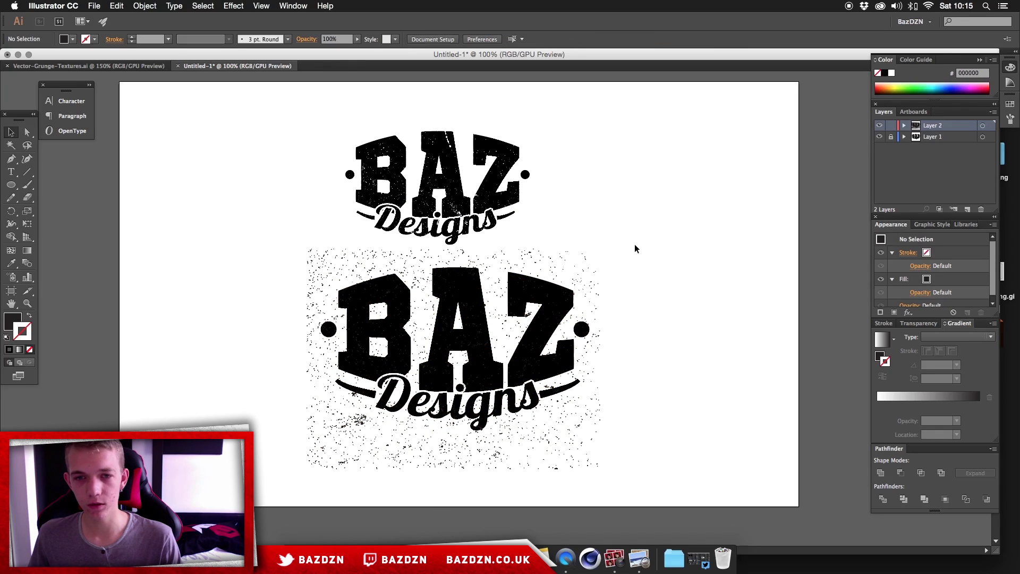
Hide the grunge texture group and combine all parts of the new logo into one compound path
{"action": "left_click", "coordinate": [904, 125]}
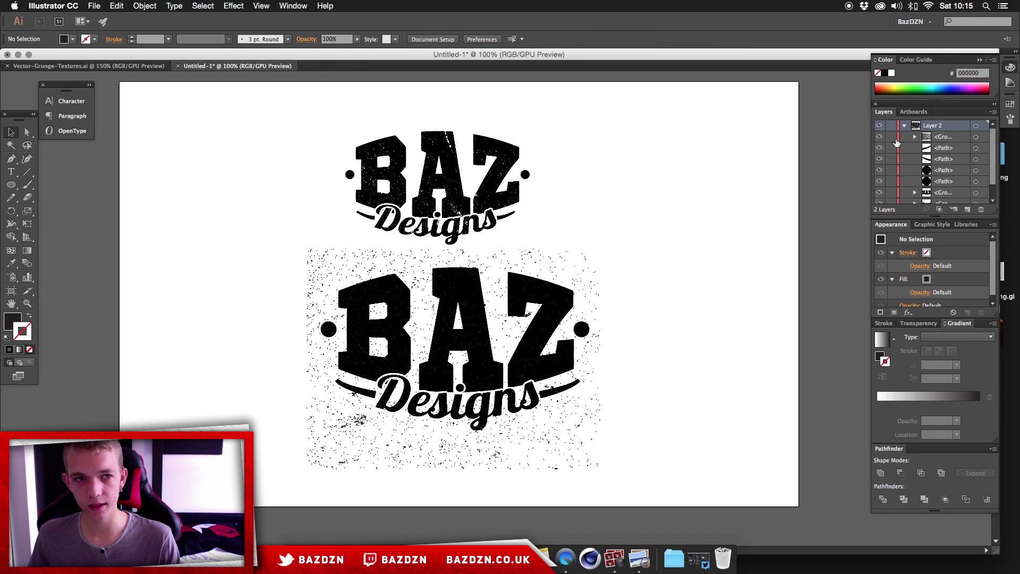
{"action": "left_click", "coordinate": [880, 136]}
{"action": "left_click_drag", "start_coordinate": [618, 259], "coordinate": [366, 434]}
{"action": "left_click", "coordinate": [631, 257]}
{"action": "left_click_drag", "start_coordinate": [627, 262], "coordinate": [283, 441]}
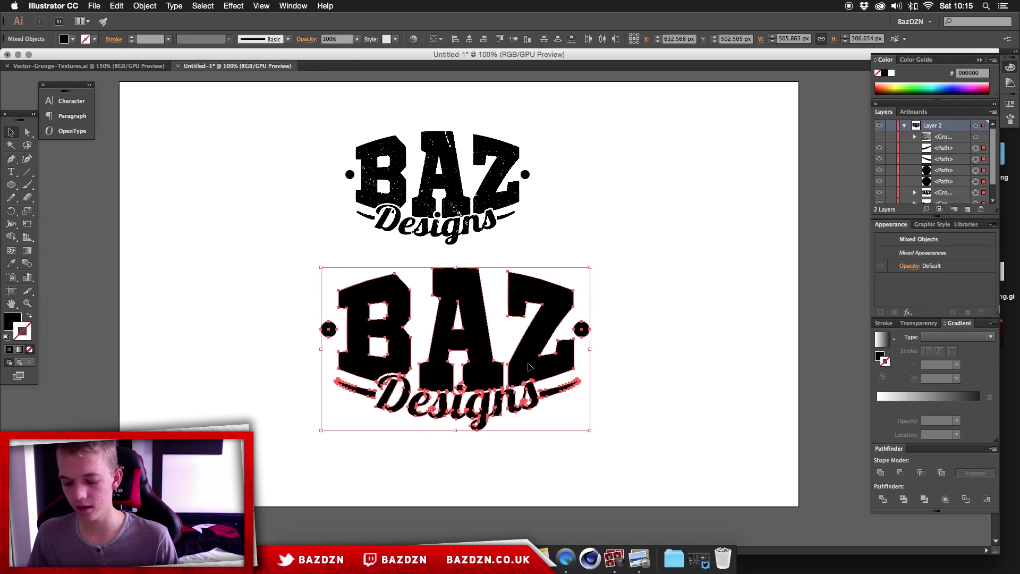
{"action": "key", "text": "super+8"}
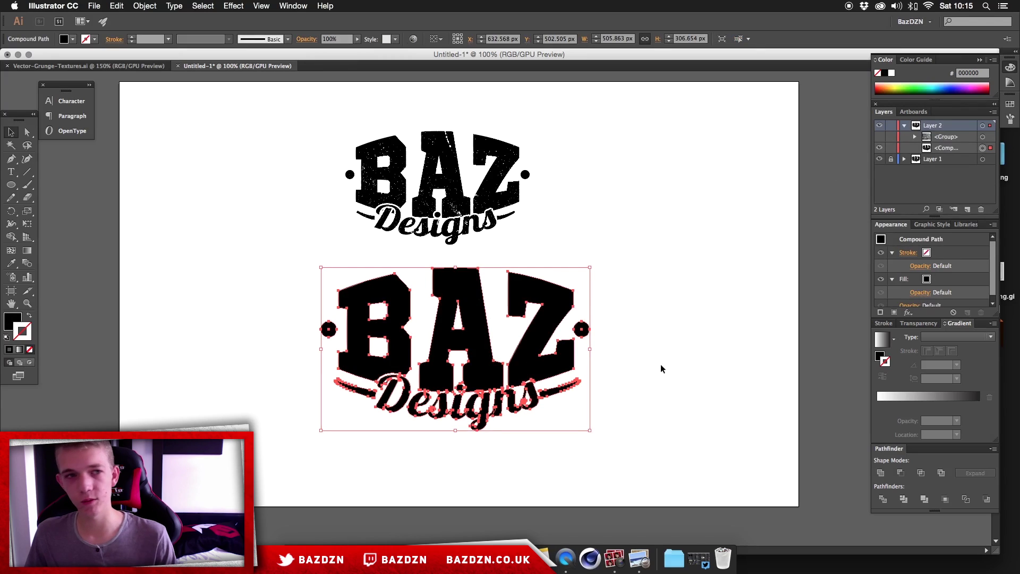
{"action": "left_click", "coordinate": [678, 366]}
{"action": "left_click", "coordinate": [447, 362]}
{"action": "left_click", "coordinate": [659, 350]}
{"action": "key", "text": "ctrl+z"}
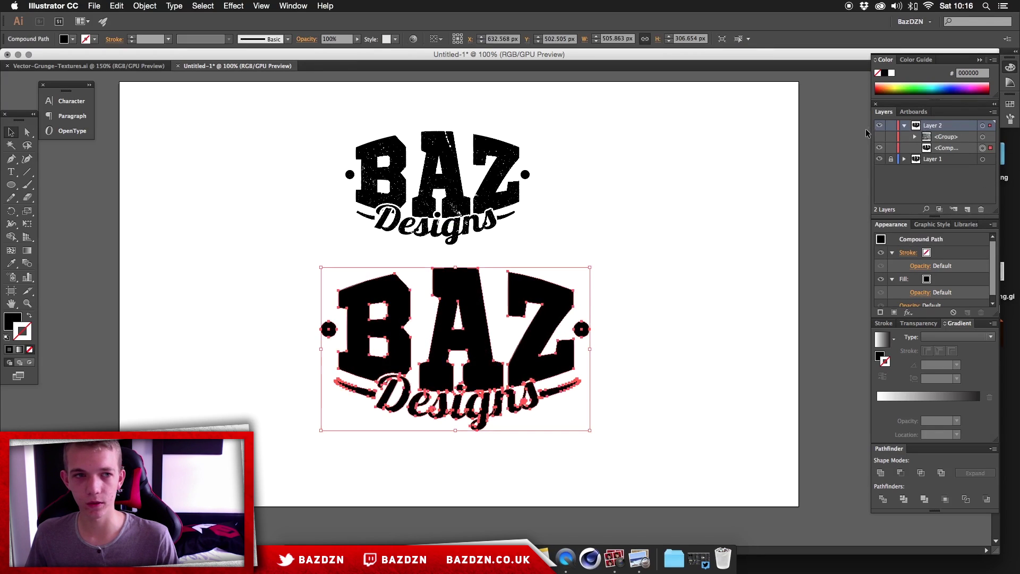
Show the grunge texture again and subtract it from the logo's compound path with Minus Front
{"action": "left_click", "coordinate": [879, 137]}
{"action": "left_click", "coordinate": [708, 255]}
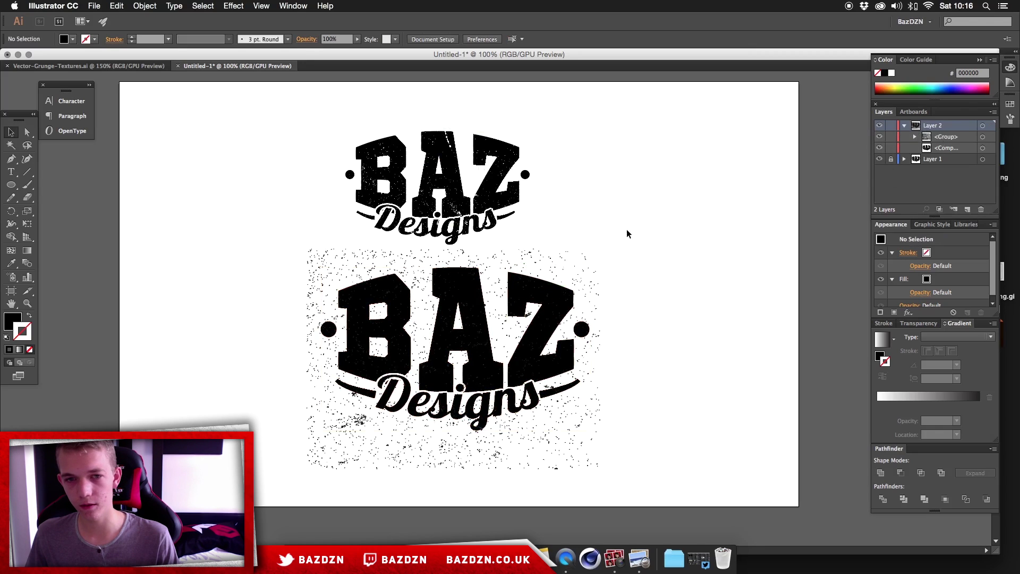
{"action": "left_click_drag", "start_coordinate": [625, 237], "coordinate": [452, 372]}
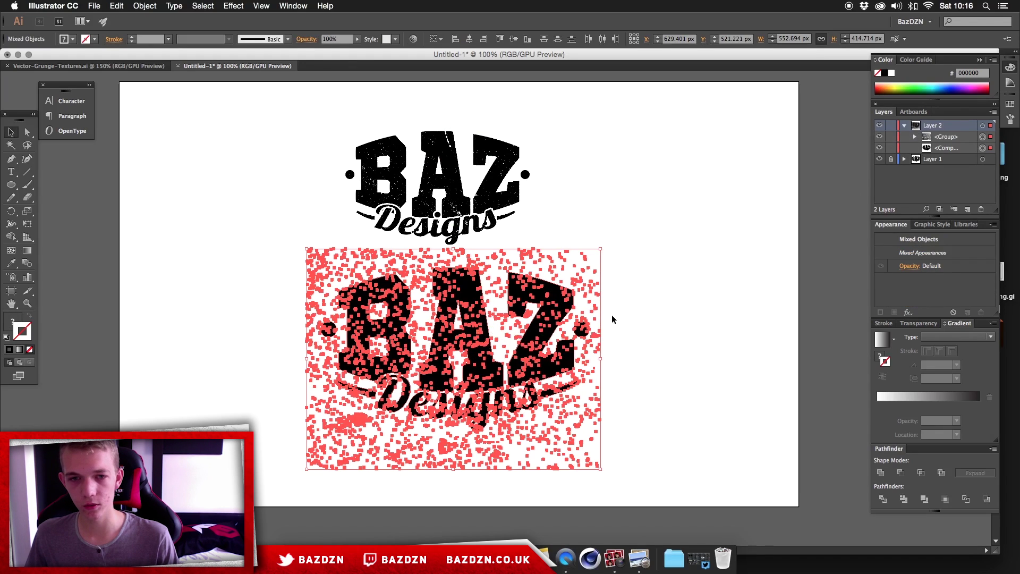
{"action": "left_click", "coordinate": [622, 349]}
{"action": "left_click", "coordinate": [587, 355]}
{"action": "left_click", "coordinate": [647, 356]}
{"action": "left_click", "coordinate": [591, 352]}
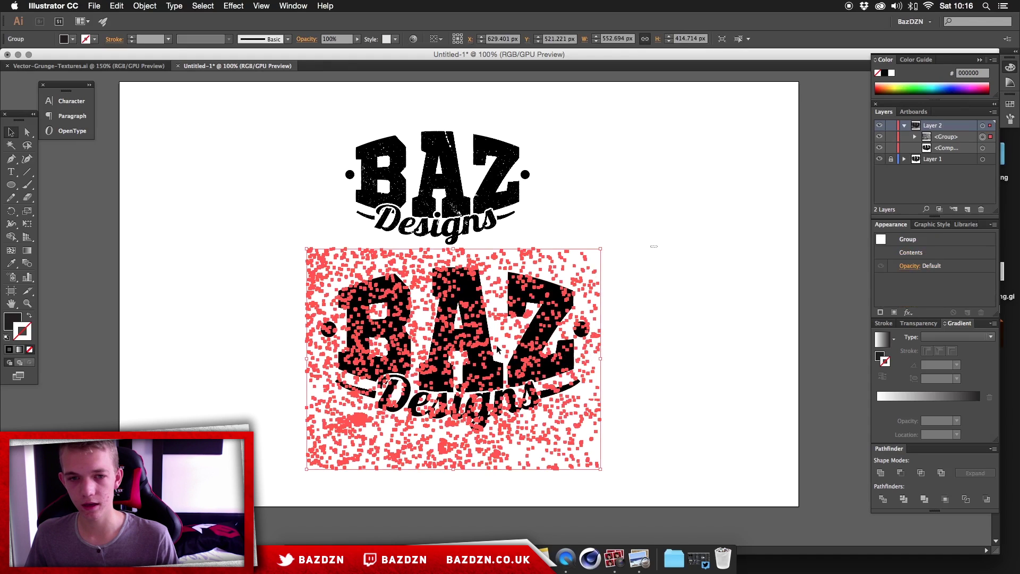
{"action": "left_click", "coordinate": [452, 402], "text": "shift"}
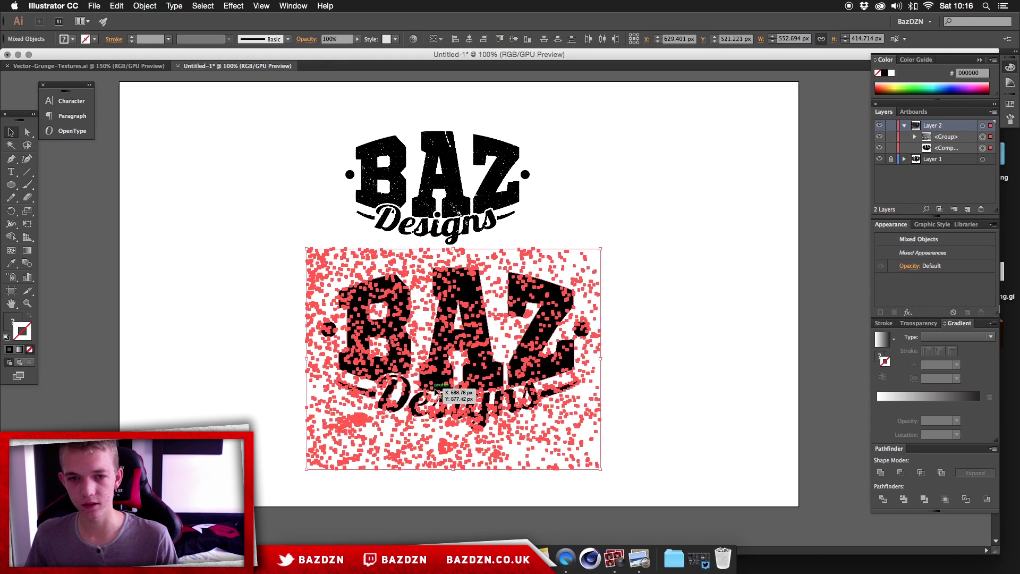
{"action": "left_click", "coordinate": [901, 473]}
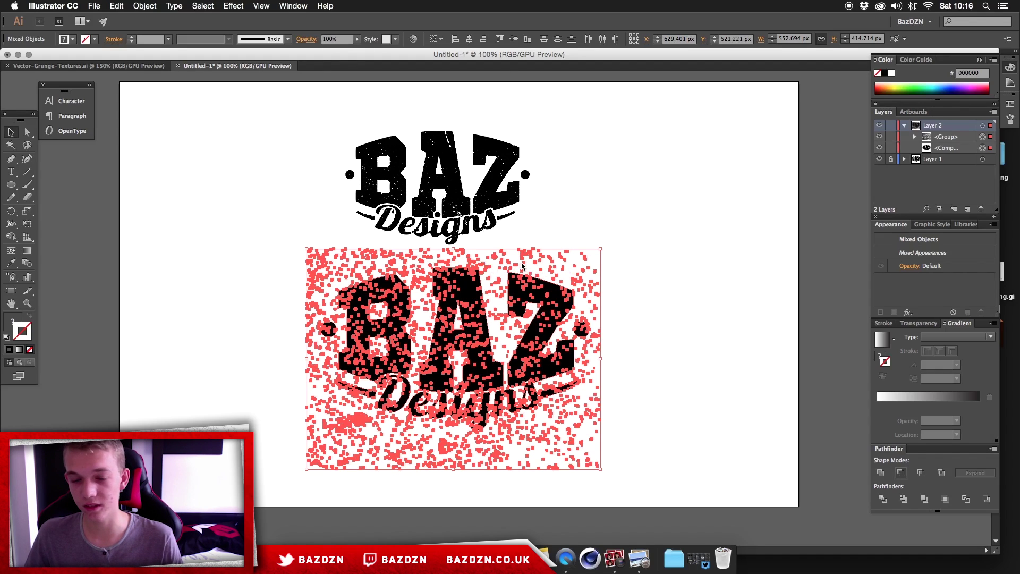
{"action": "key", "text": "super+7"}
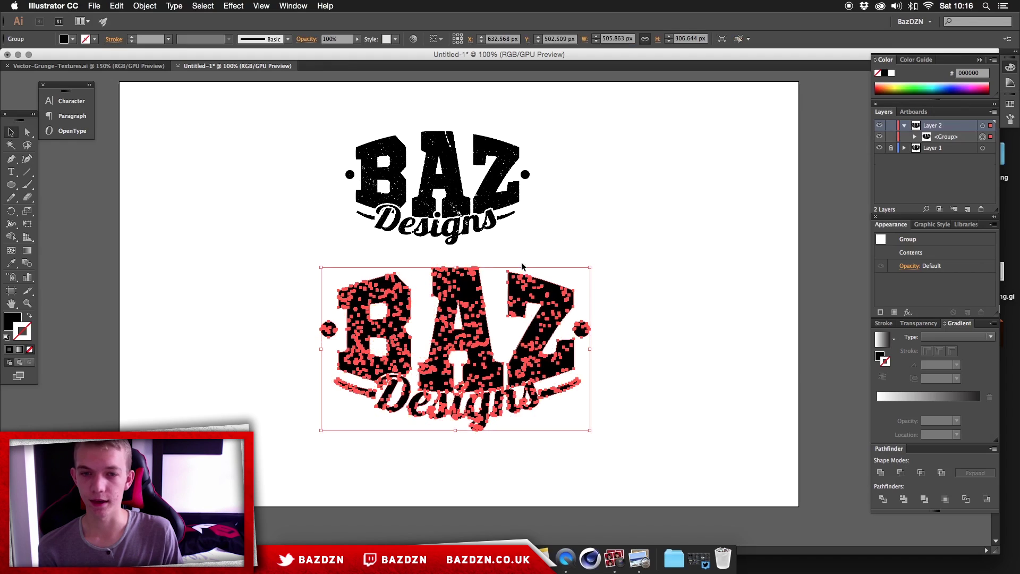
{"action": "left_click", "coordinate": [522, 266]}
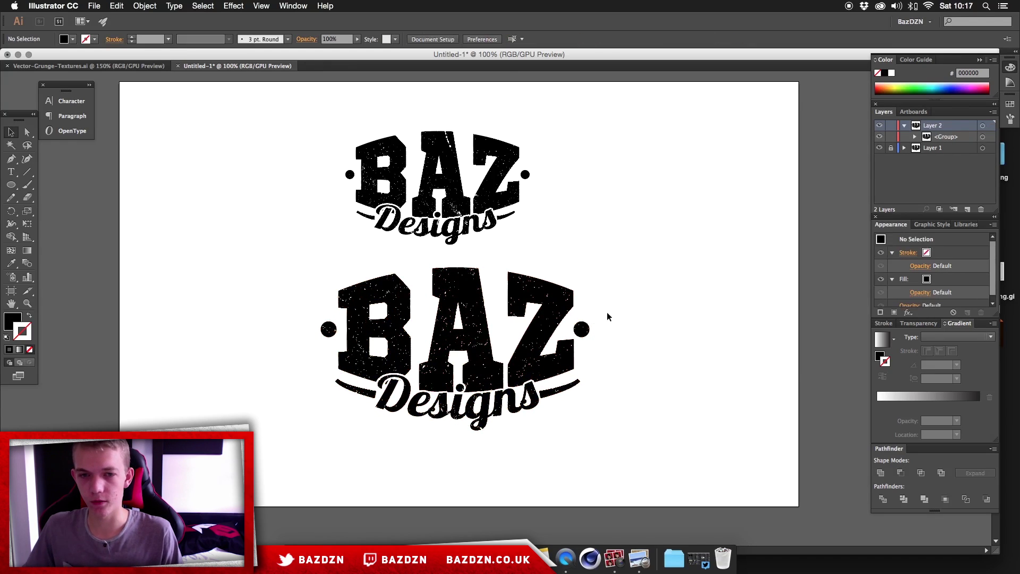
Inspect the grunge cut-outs in the new logo and compare them with the original logo
{"action": "key", "text": "super+plus"}
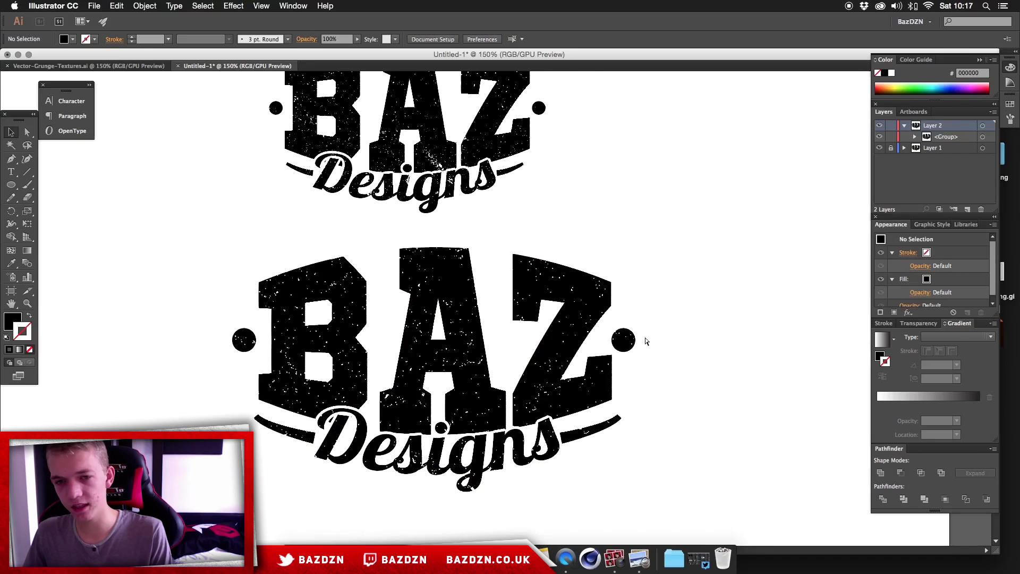
{"action": "key", "text": "super+minus"}
{"action": "key", "text": "super+minus"}
{"action": "key", "text": "super+plus"}
{"action": "key", "text": "super+minus"}
{"action": "key", "text": "super+plus"}
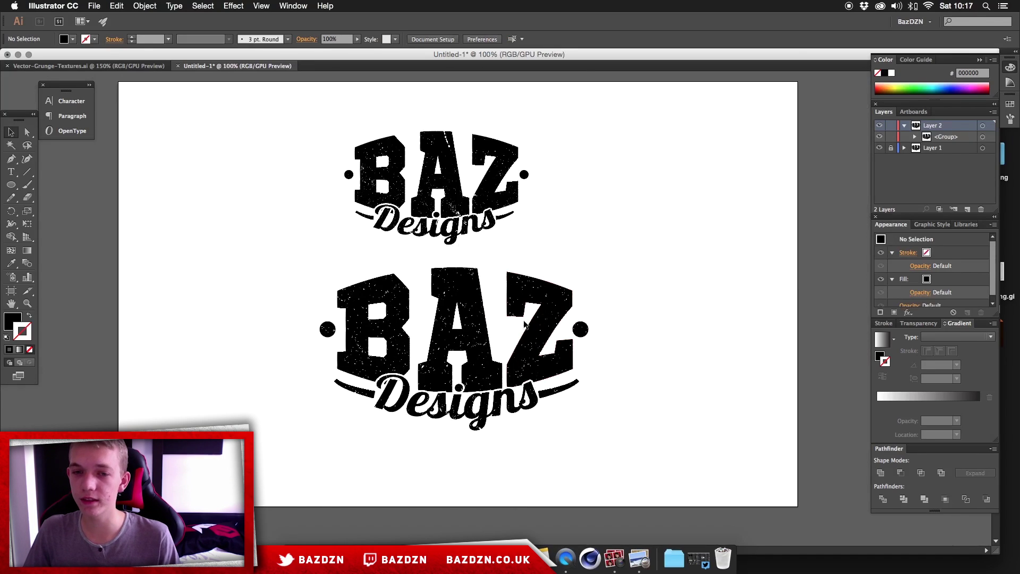